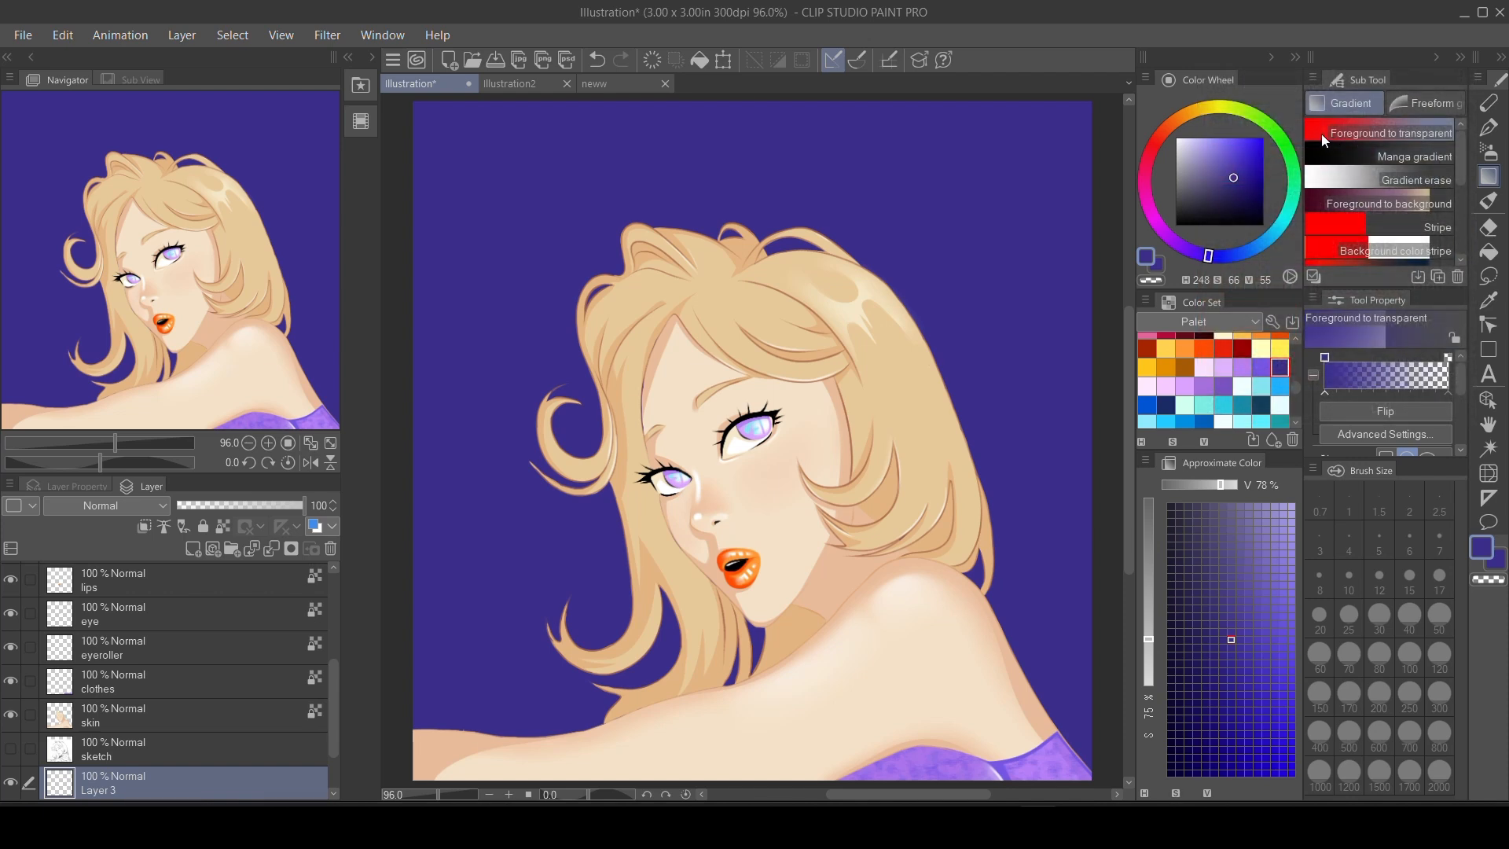
Blend a medium violet foreground-to-transparent gradient from the right edge across the dark blue background on Layer 3.
{"action": "left_click", "coordinate": [1260, 367]}
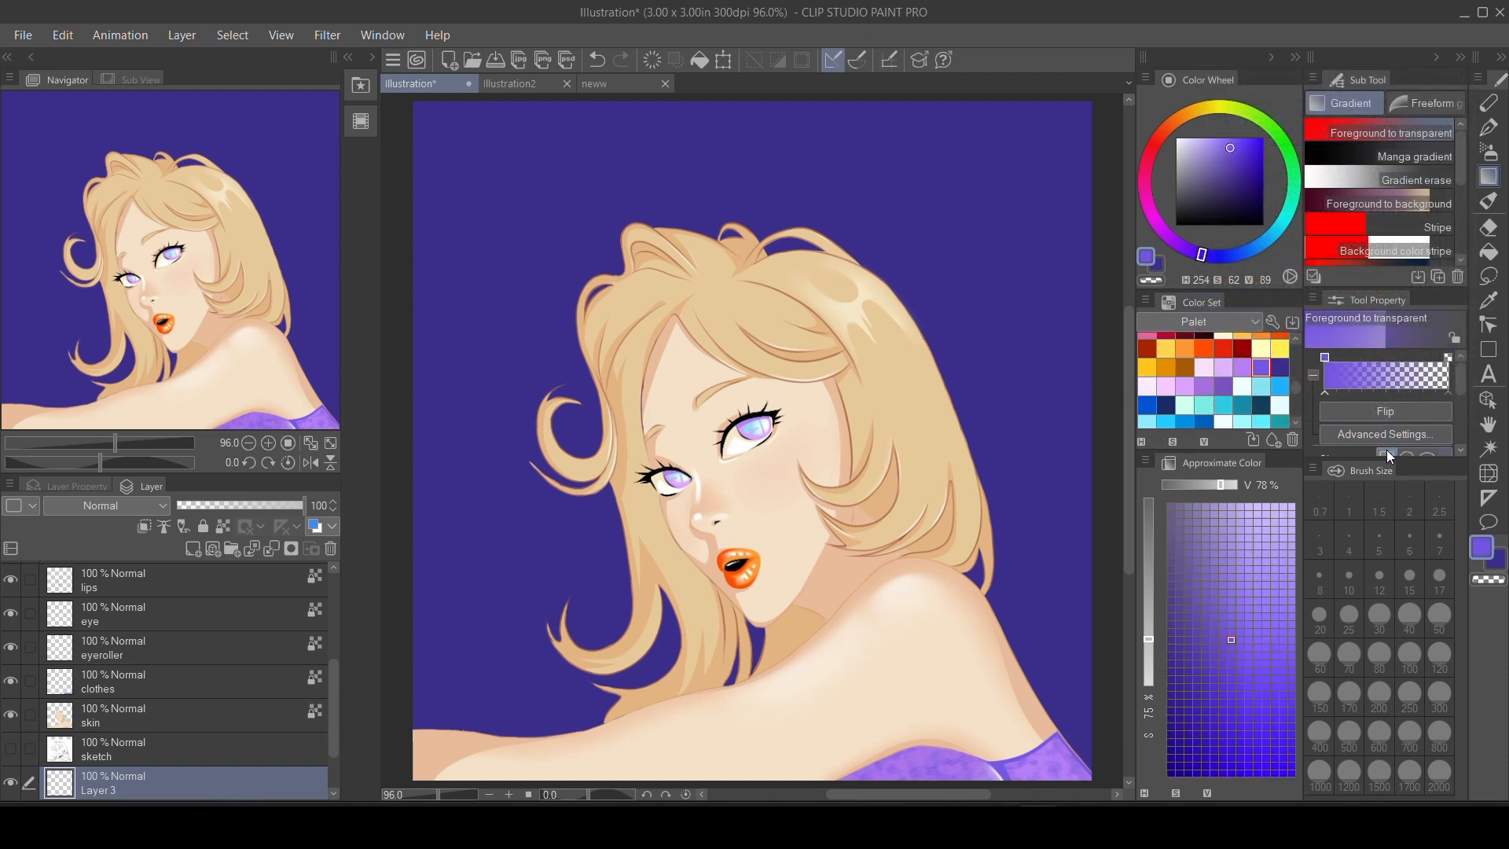
{"action": "left_click_drag", "start_coordinate": [1113, 402], "coordinate": [641, 426]}
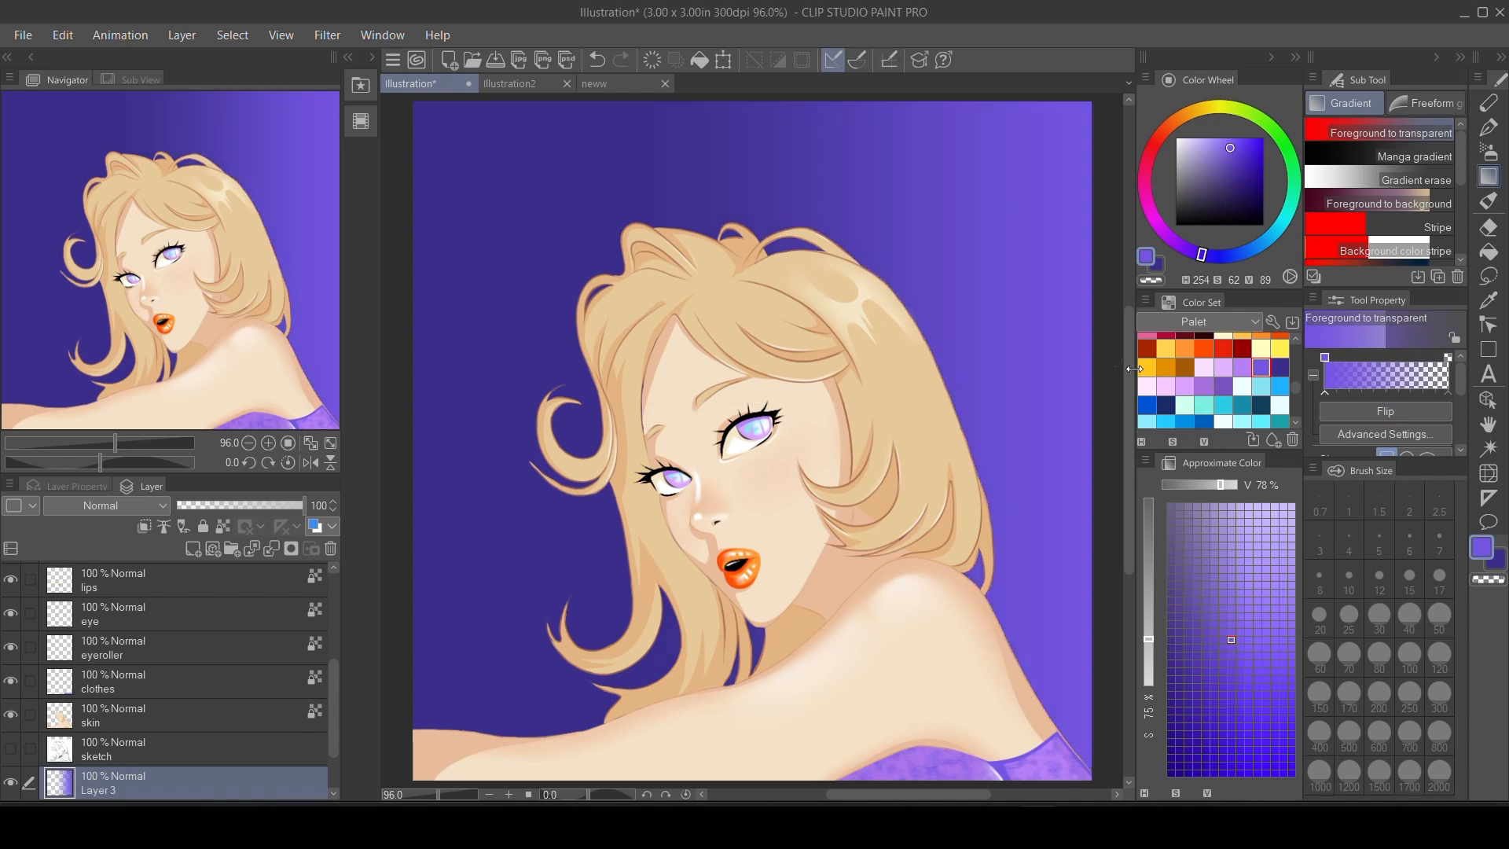
{"action": "left_click_drag", "start_coordinate": [1105, 422], "coordinate": [733, 440]}
{"action": "left_click_drag", "start_coordinate": [580, 446], "coordinate": [580, 445]}
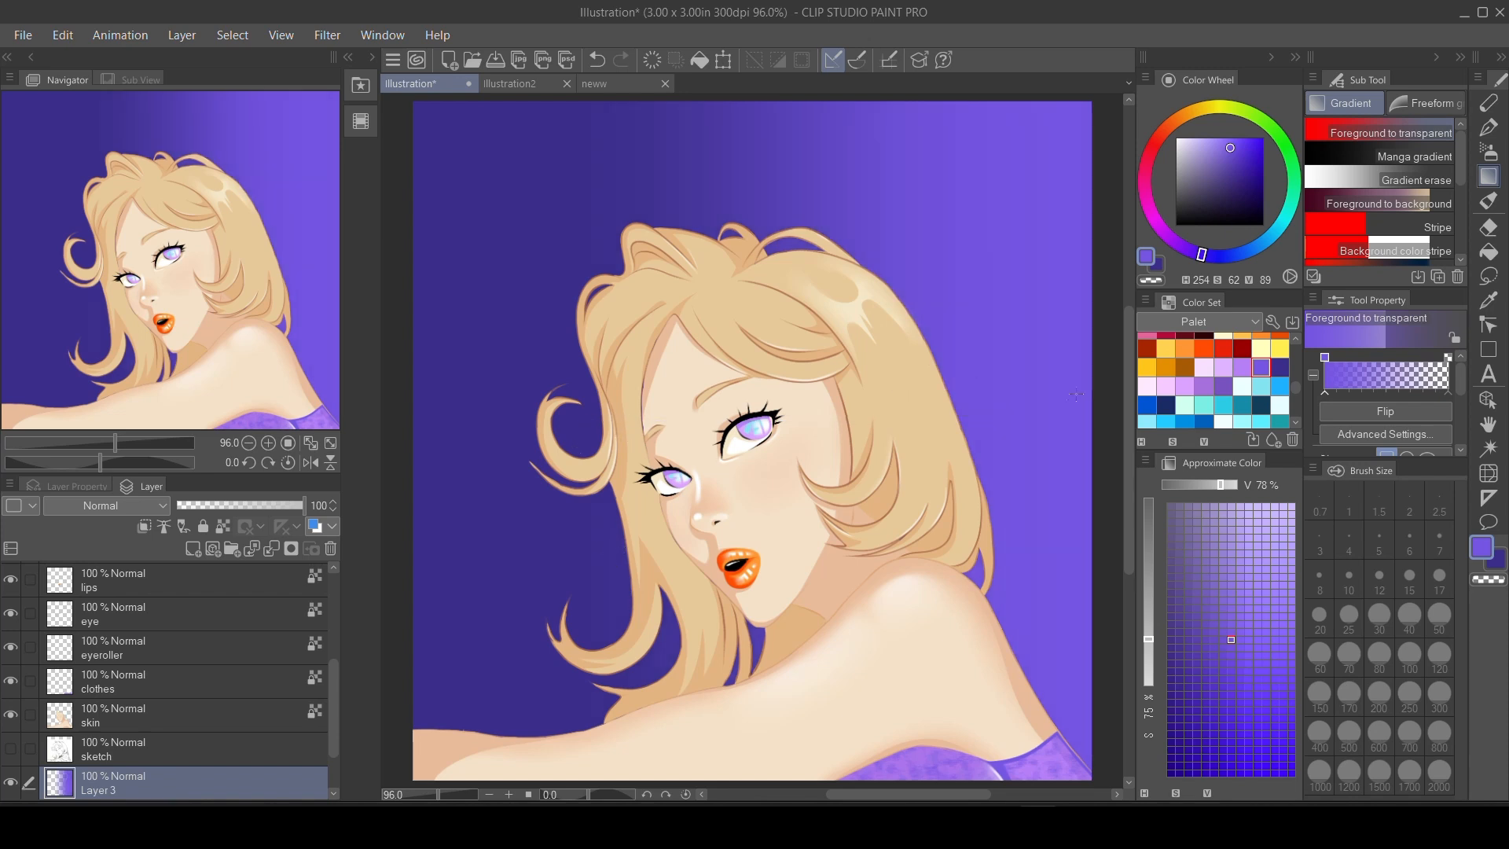
{"action": "left_click_drag", "start_coordinate": [1104, 421], "coordinate": [417, 455]}
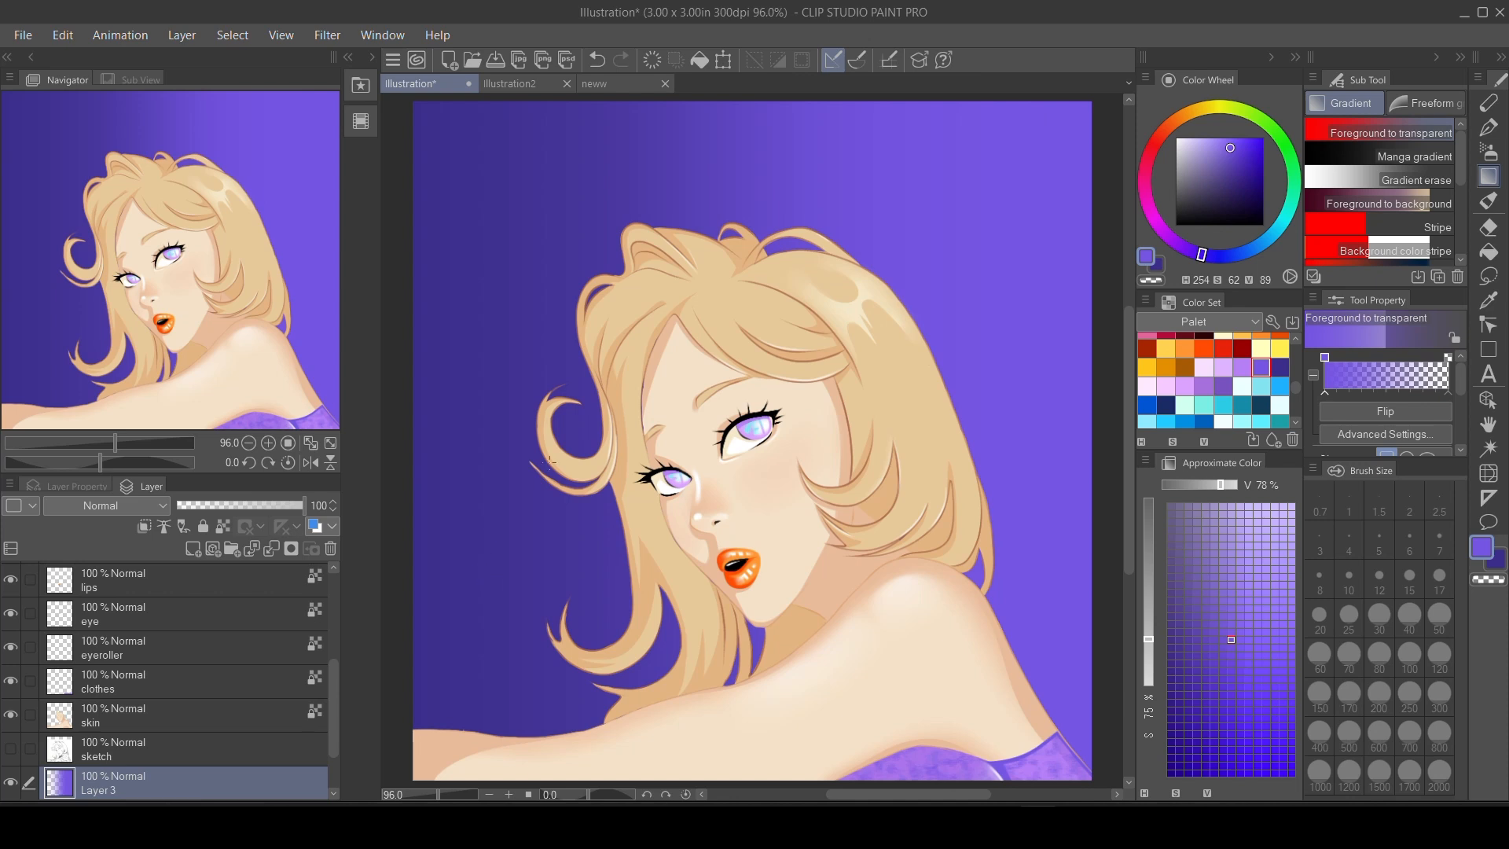
Add a new layer and fade a light purple gradient in from the right edge of the canvas.
{"action": "left_click", "coordinate": [194, 548]}
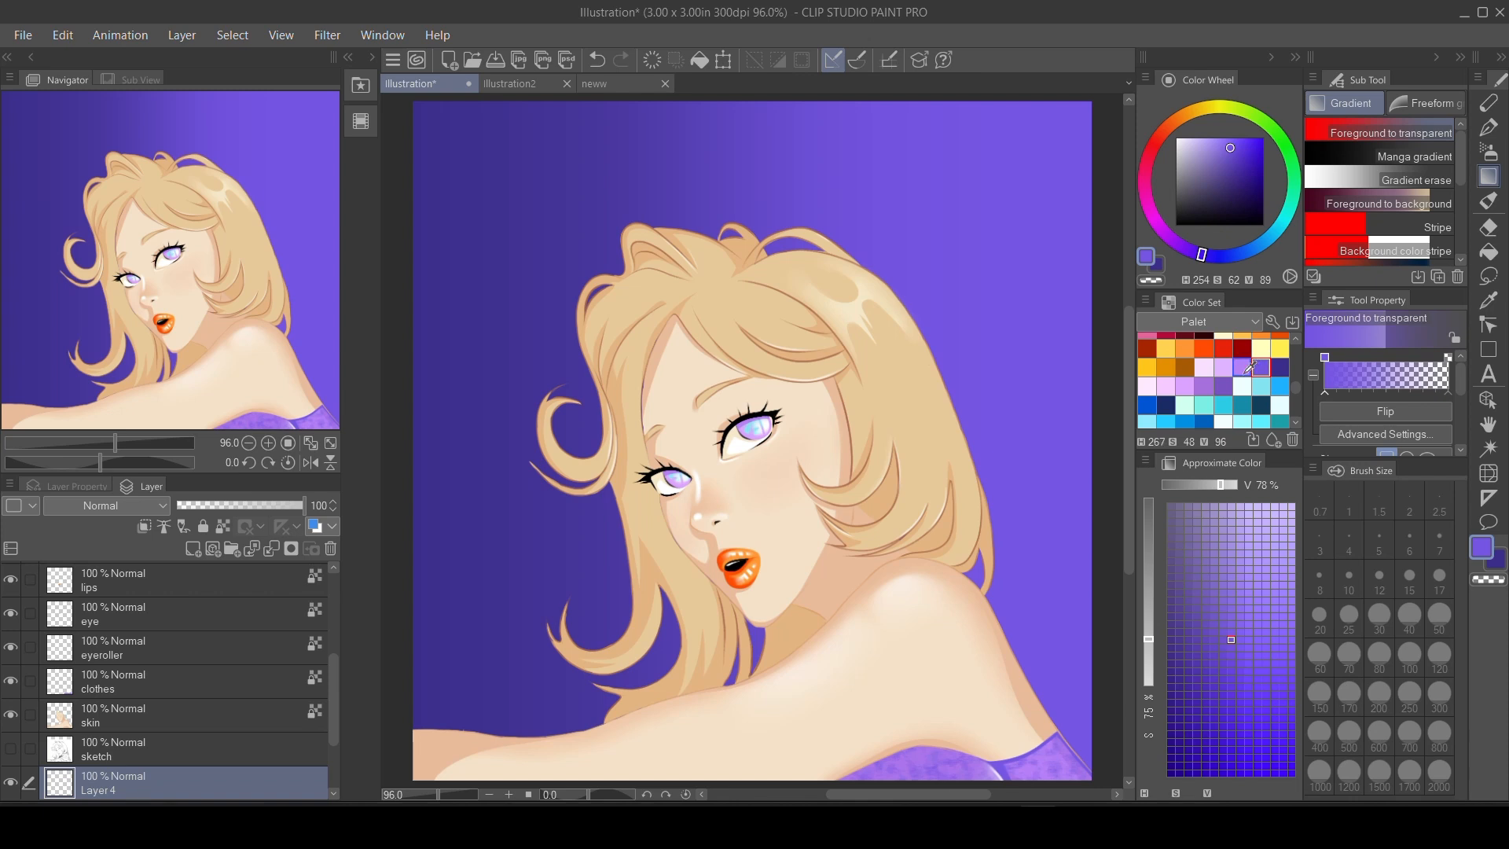
{"action": "left_click", "coordinate": [1244, 367]}
{"action": "left_click_drag", "start_coordinate": [1102, 425], "coordinate": [662, 412]}
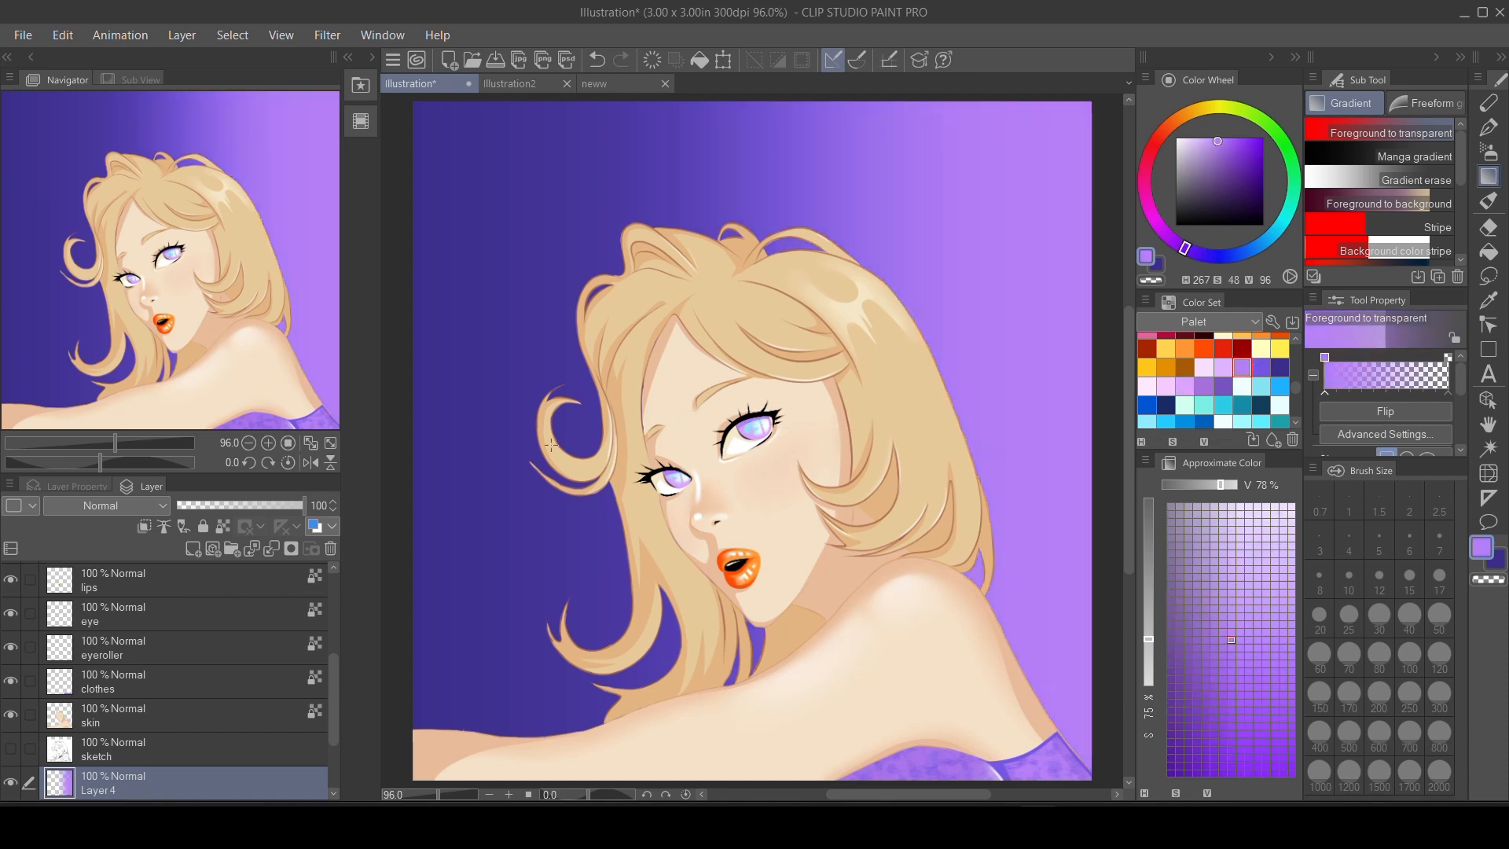
Edge the light purple gradient with medium violet along the right side and dark blue along the top.
{"action": "left_click", "coordinate": [1261, 367]}
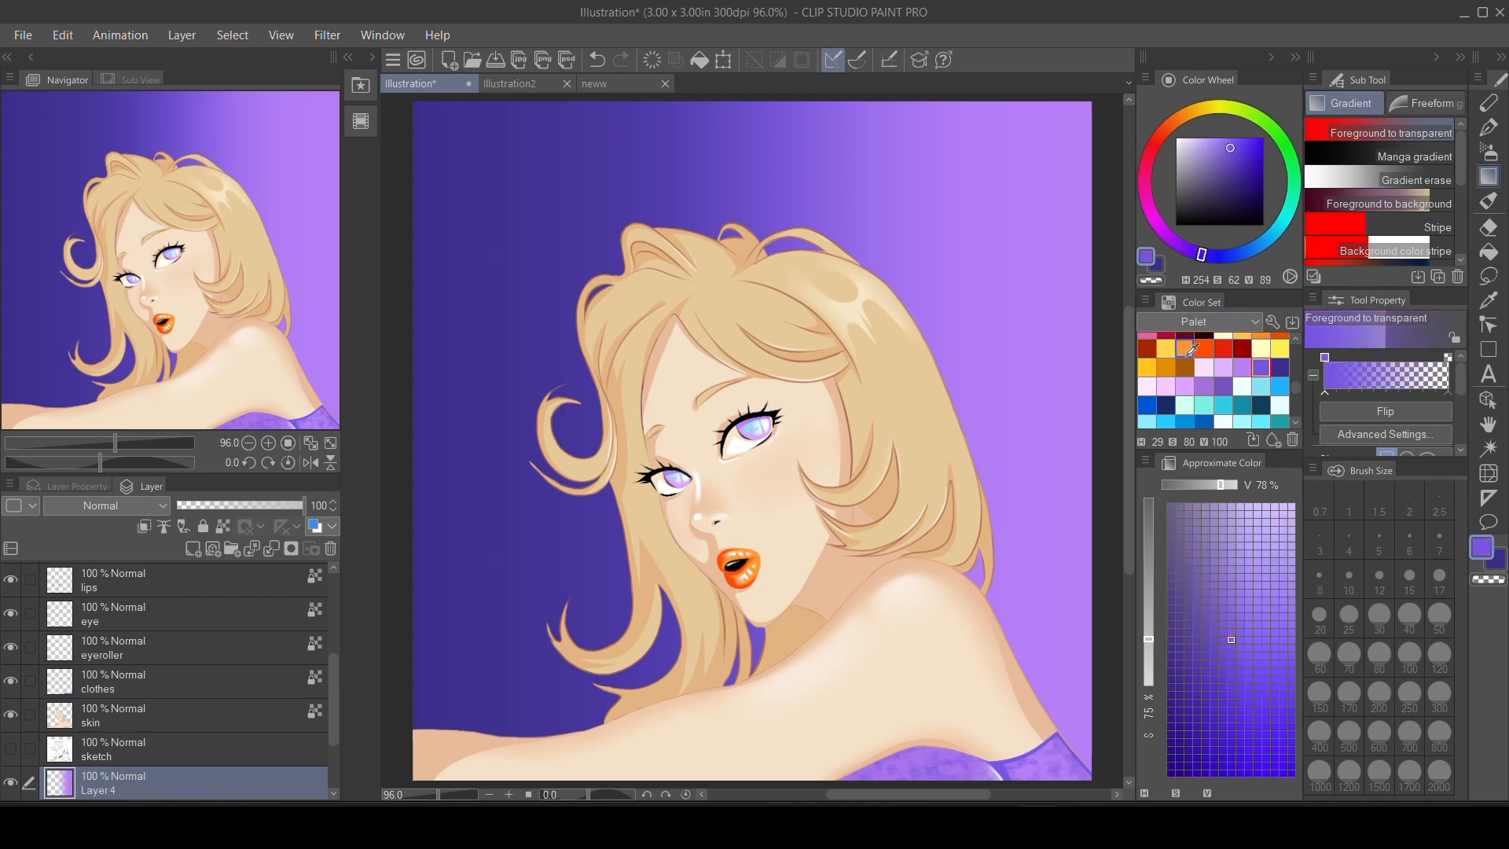
{"action": "left_click_drag", "start_coordinate": [1101, 419], "coordinate": [998, 421]}
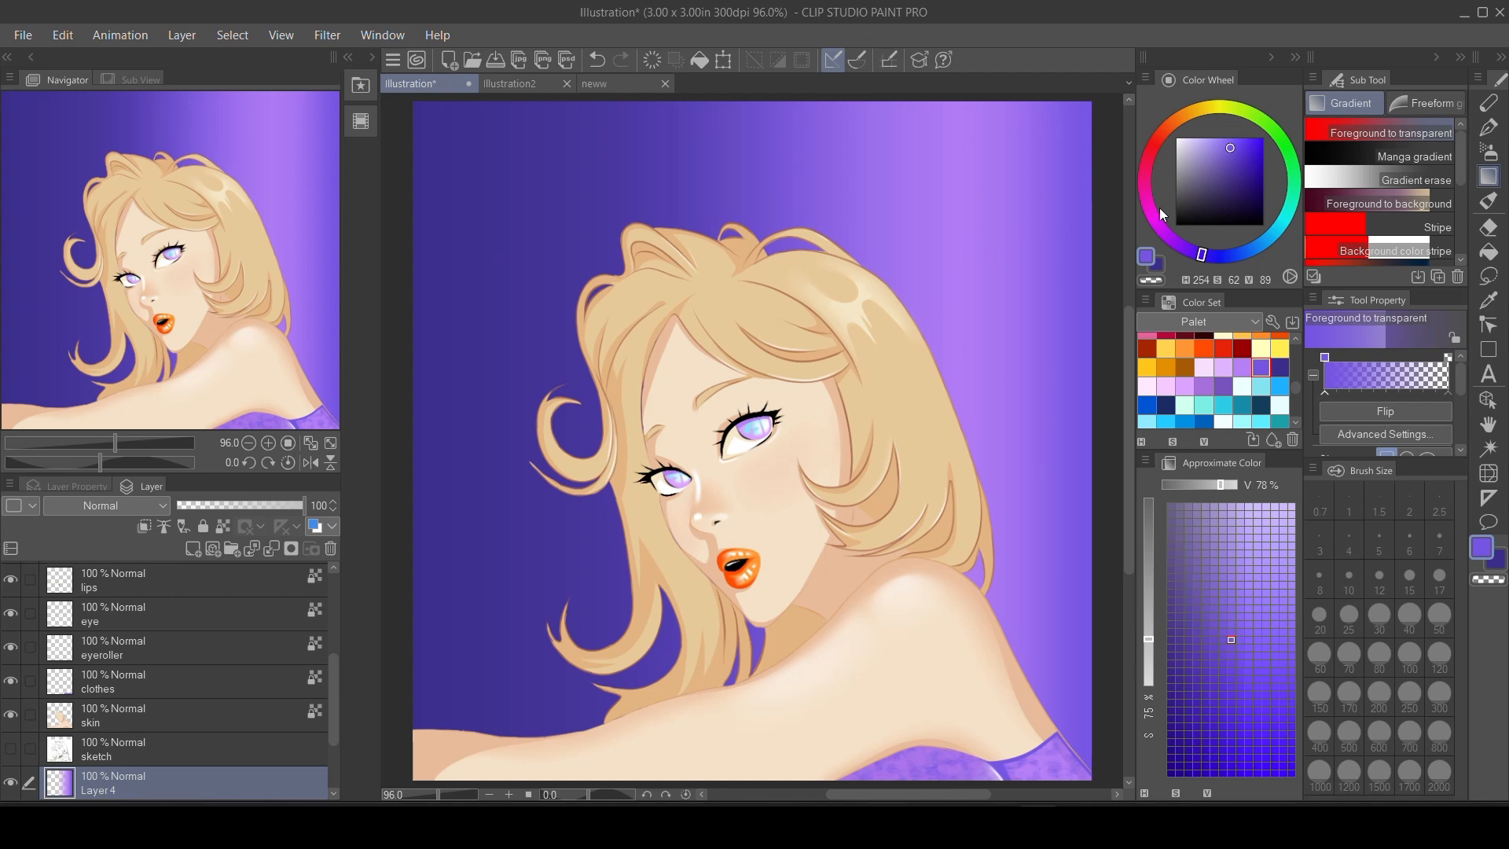
{"action": "left_click", "coordinate": [1242, 361]}
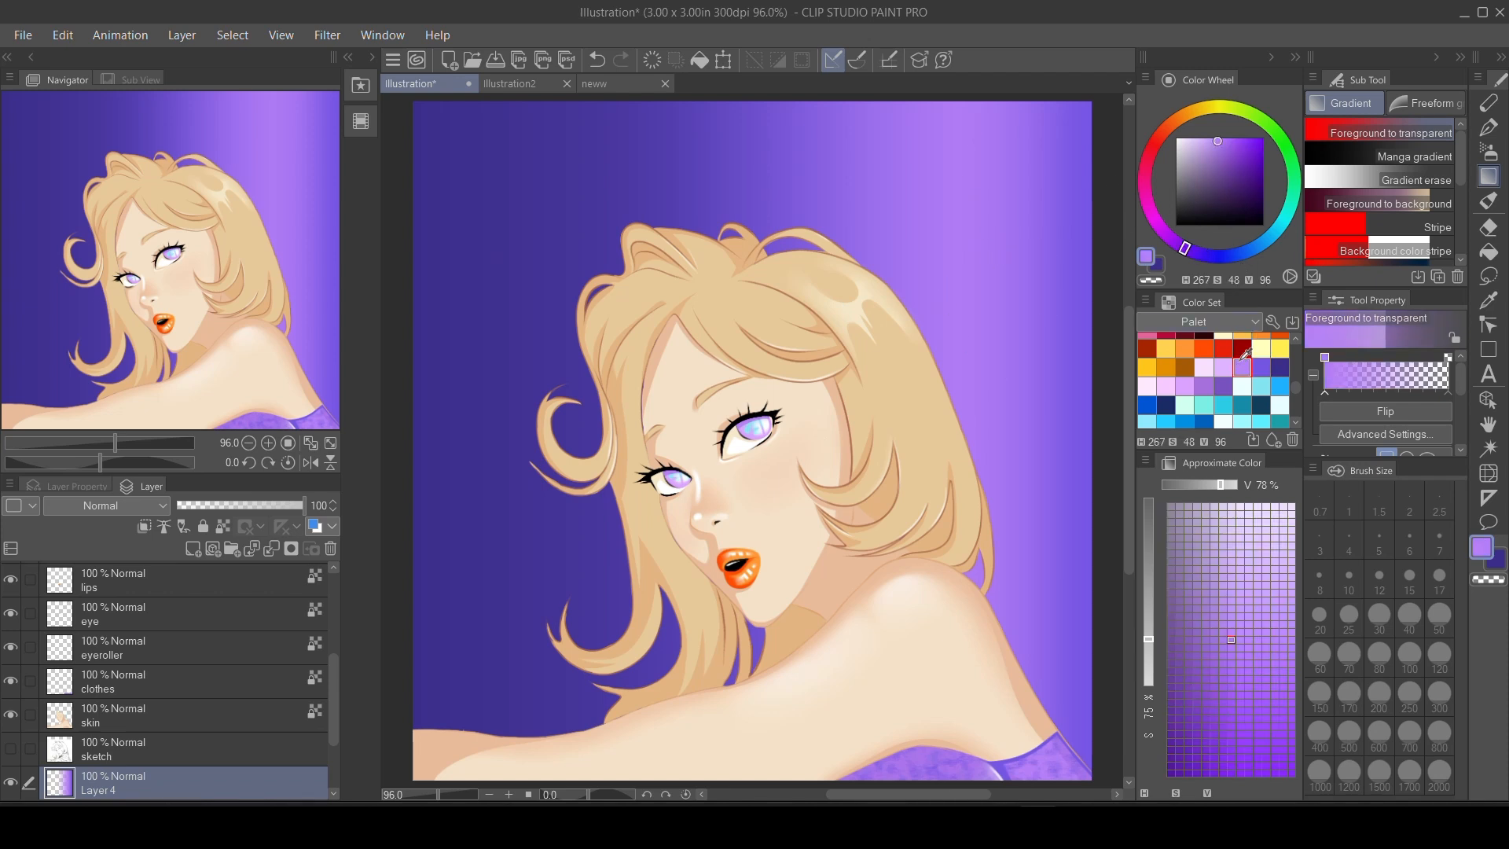
{"action": "left_click", "coordinate": [1280, 367]}
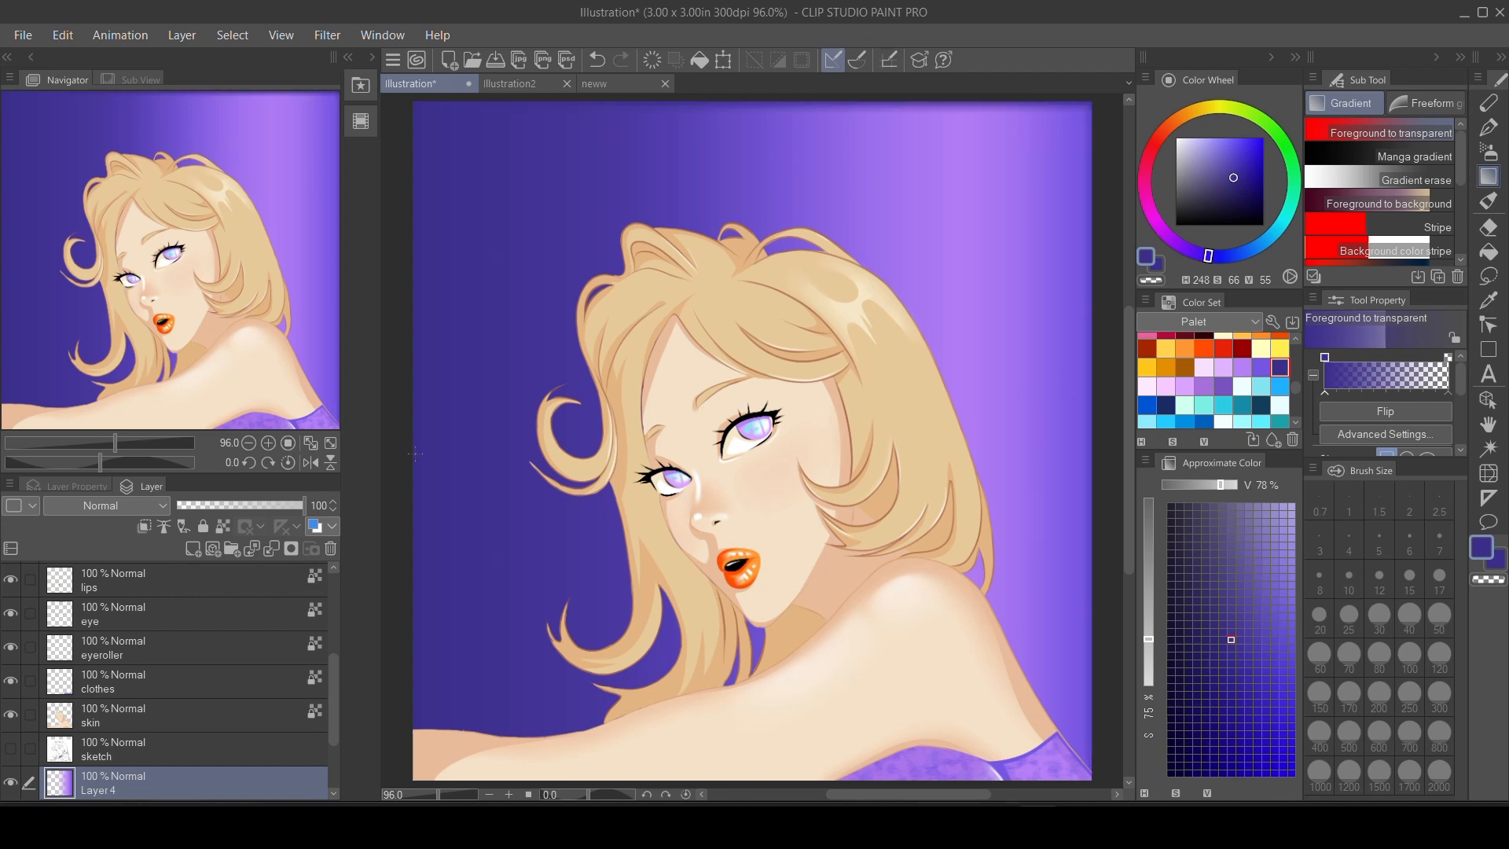
Add a new layer and build up a pale yellow gradient glow from the lower-right corner of the background.
{"action": "left_click", "coordinate": [193, 548]}
{"action": "left_click", "coordinate": [1262, 348]}
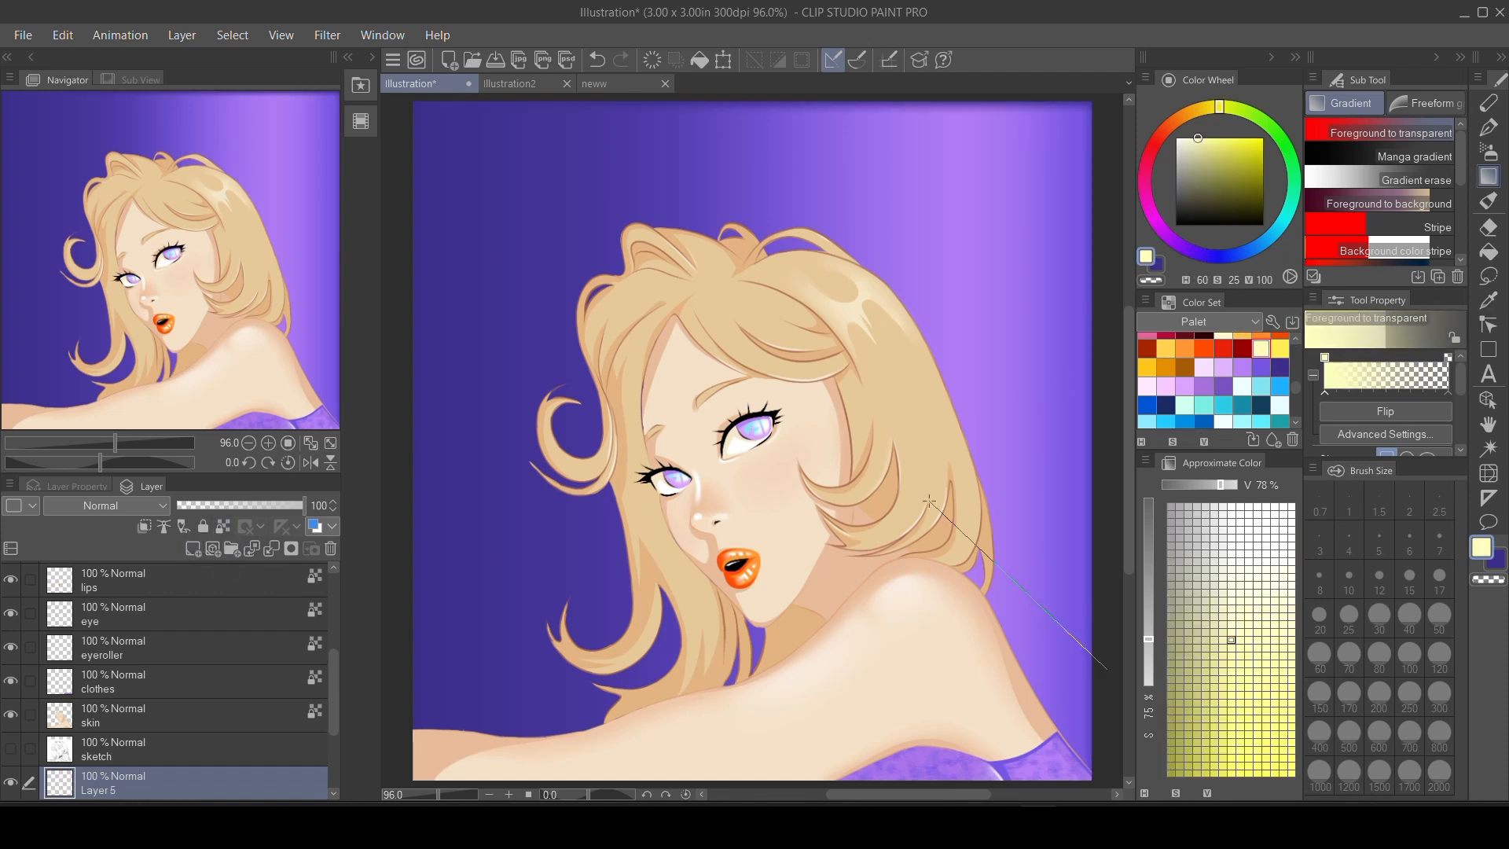
{"action": "left_click_drag", "start_coordinate": [928, 500], "coordinate": [930, 502]}
{"action": "left_click_drag", "start_coordinate": [1094, 736], "coordinate": [1051, 664]}
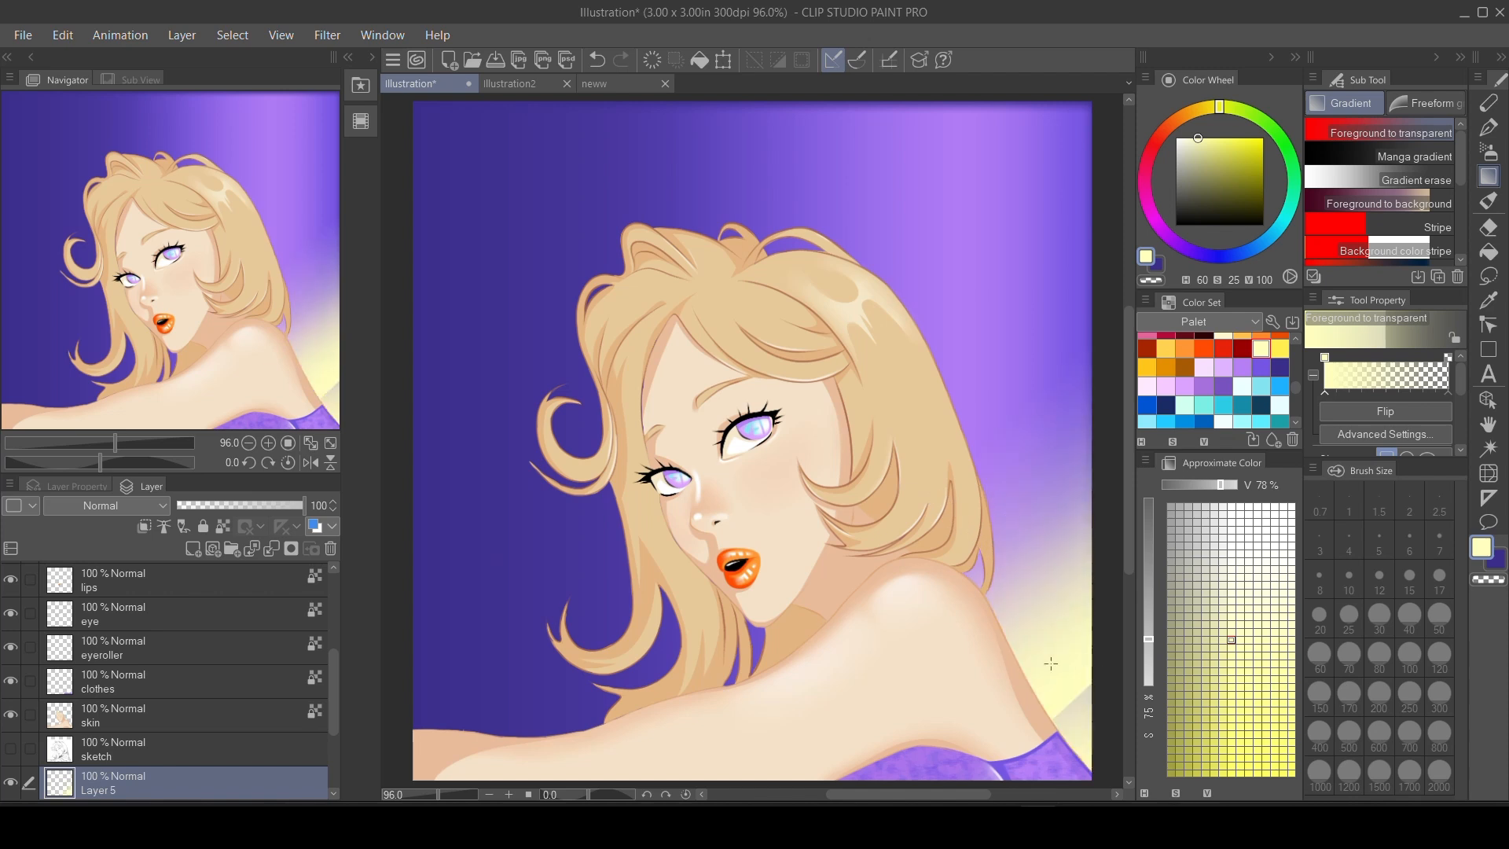
{"action": "left_click_drag", "start_coordinate": [1104, 776], "coordinate": [980, 490]}
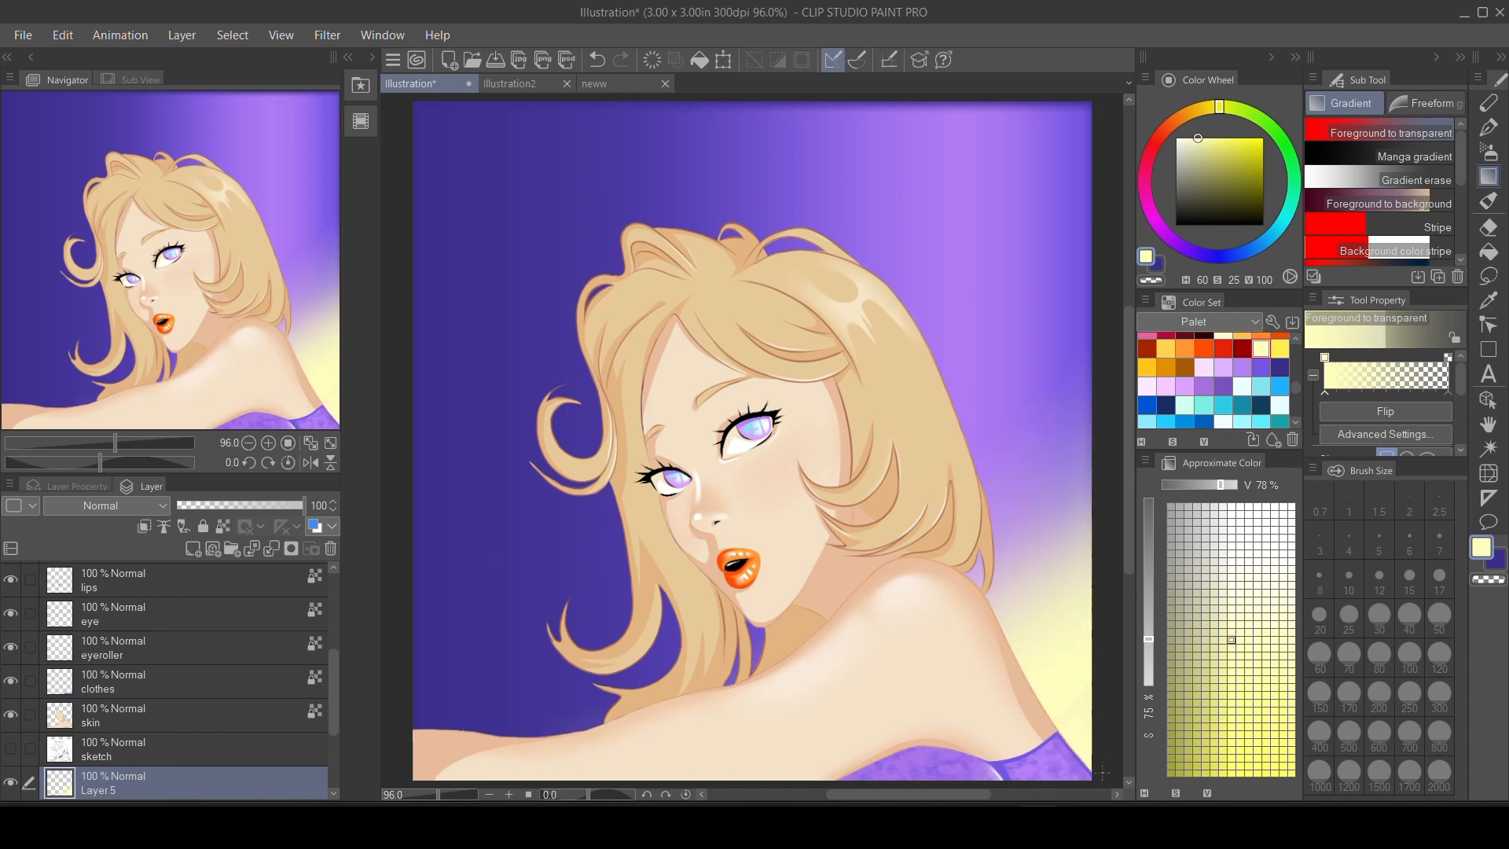
{"action": "left_click_drag", "start_coordinate": [1103, 772], "coordinate": [927, 366]}
{"action": "mouse_move", "coordinate": [1081, 730]}
{"action": "left_mouse_down"}
{"action": "mouse_move", "coordinate": [955, 503]}
{"action": "mouse_move", "coordinate": [943, 370]}
{"action": "left_mouse_up"}
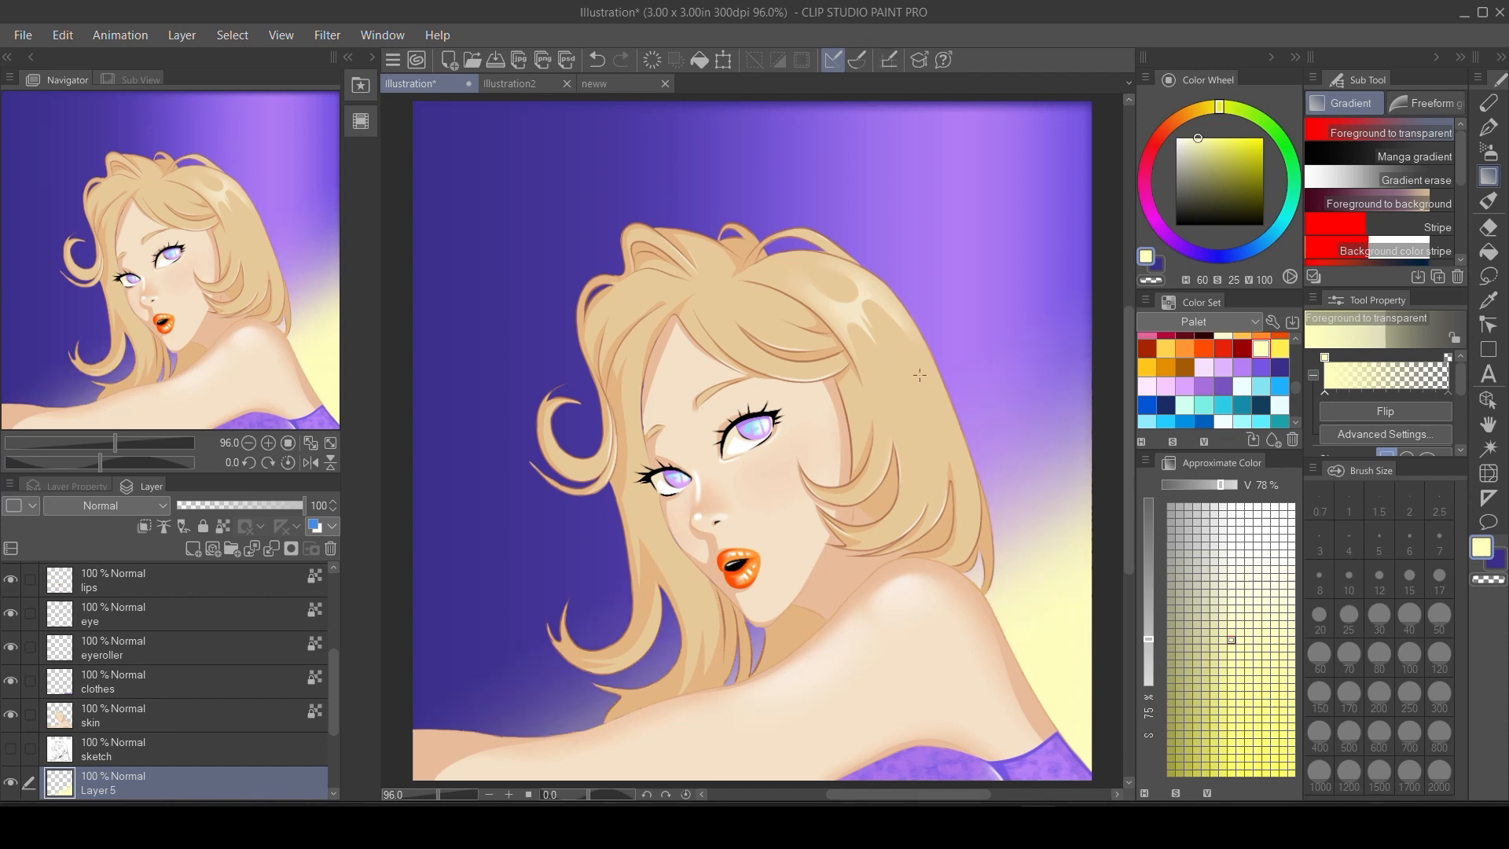
{"action": "left_click_drag", "start_coordinate": [1089, 515], "coordinate": [947, 437]}
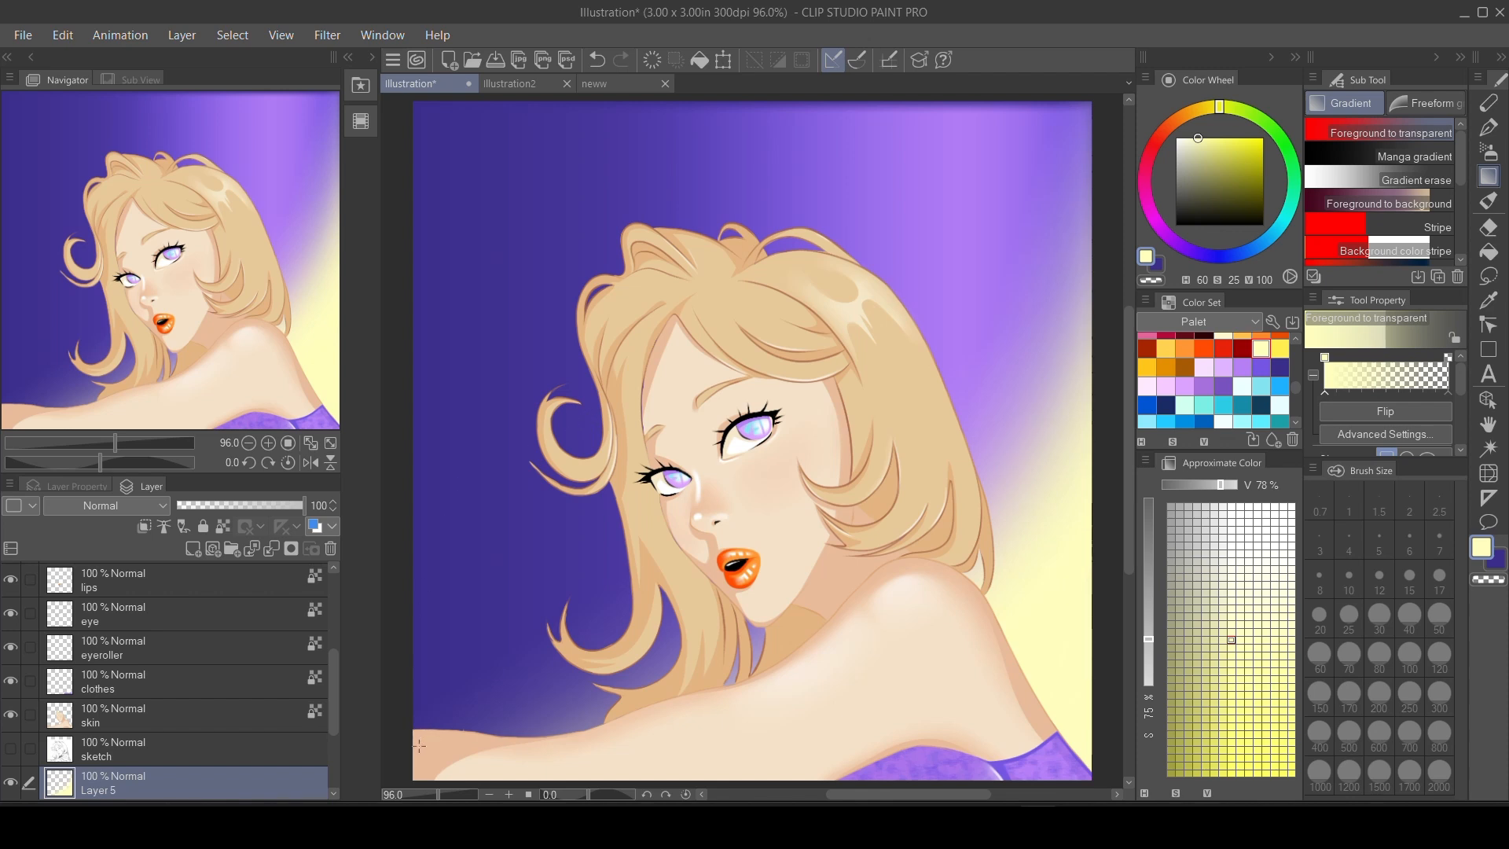
Extend the pale yellow gradient glow up from the lower-left part of the background, below the hair curls.
{"action": "left_click_drag", "start_coordinate": [412, 741], "coordinate": [510, 627]}
{"action": "left_click_drag", "start_coordinate": [486, 766], "coordinate": [551, 511]}
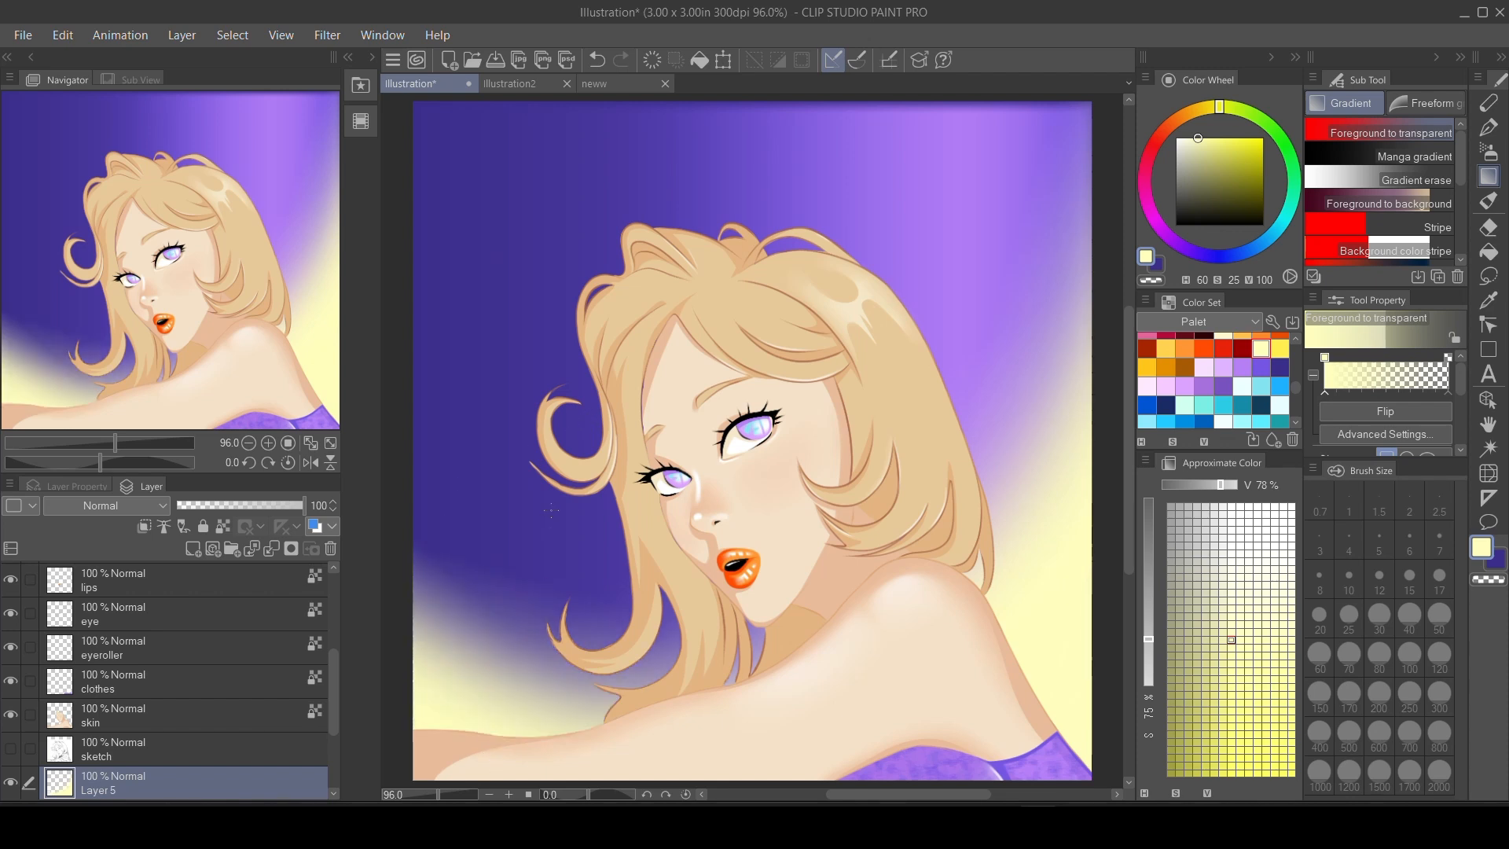
{"action": "left_click_drag", "start_coordinate": [625, 736], "coordinate": [657, 529]}
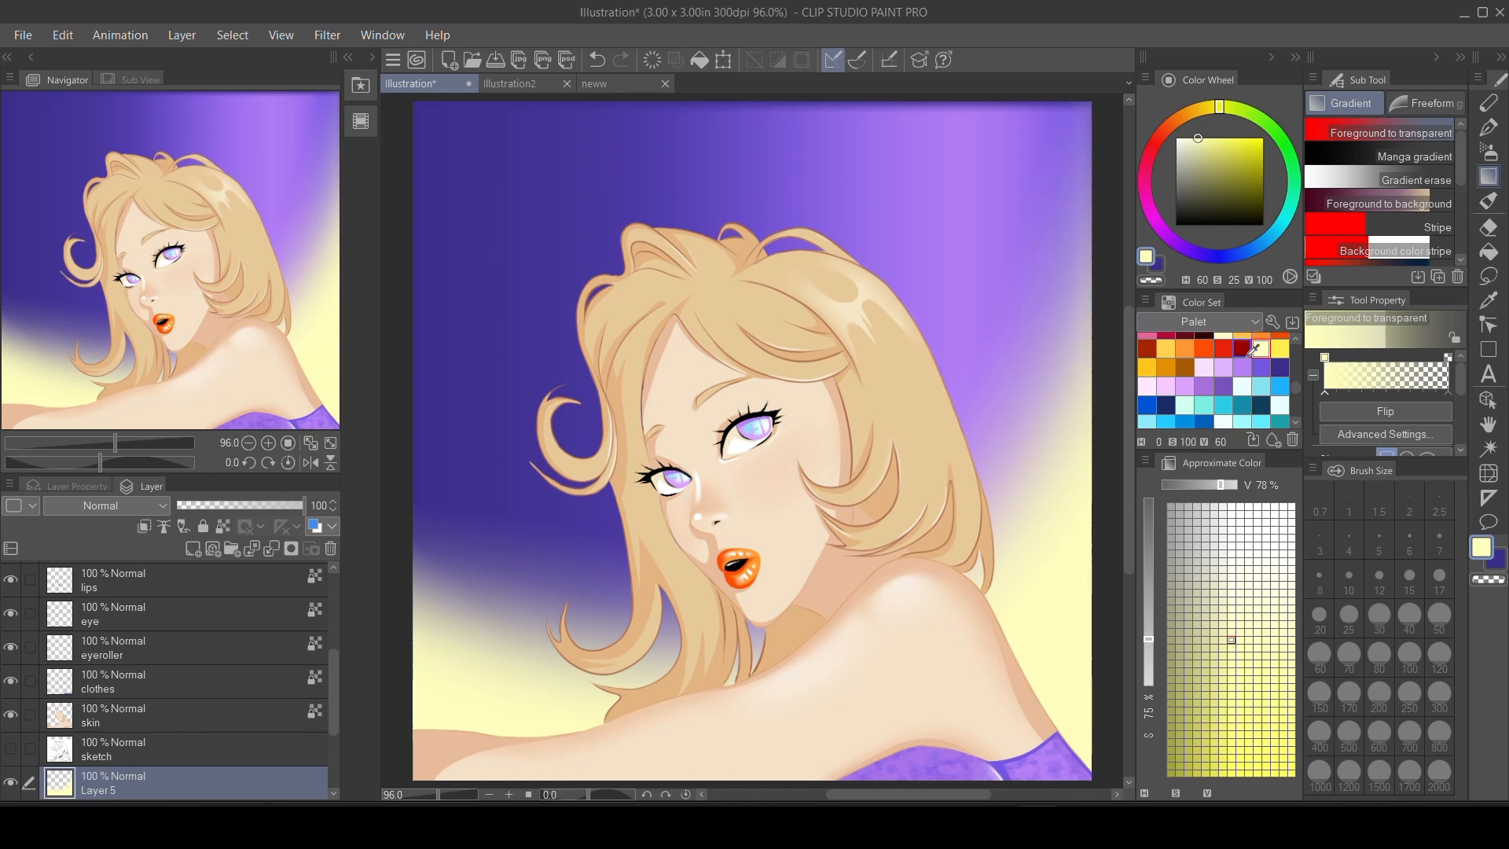
Blend dark blue gradients in from the left edge over the yellow glow, undoing the passes that do not fit.
{"action": "left_click", "coordinate": [1279, 366]}
{"action": "left_click_drag", "start_coordinate": [403, 593], "coordinate": [512, 564]}
{"action": "key", "text": "ctrl+z"}
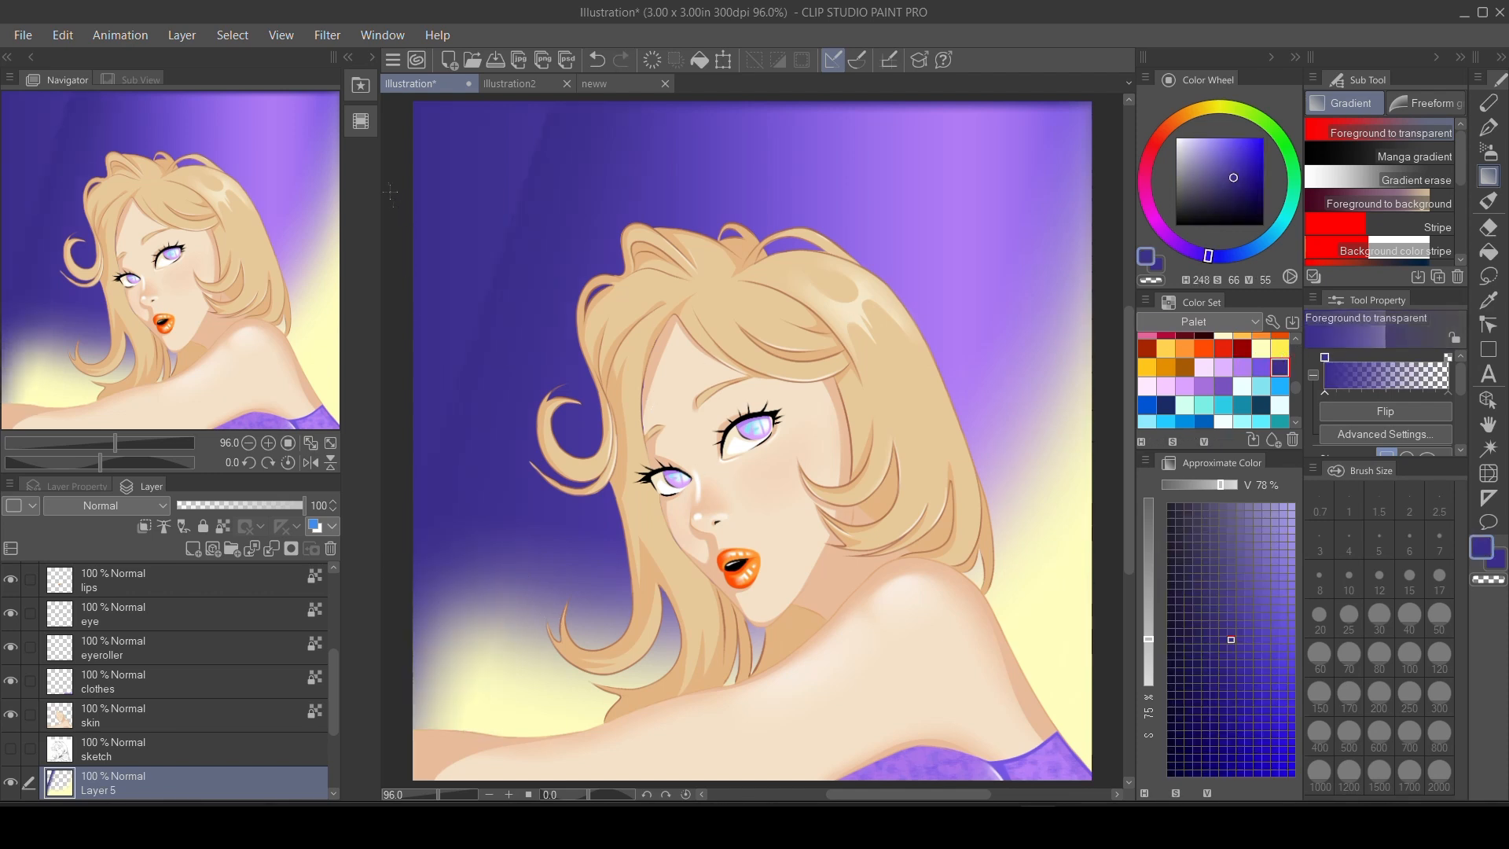
{"action": "left_click_drag", "start_coordinate": [412, 142], "coordinate": [654, 280]}
{"action": "left_click_drag", "start_coordinate": [401, 509], "coordinate": [543, 588]}
{"action": "key", "text": "ctrl+z"}
{"action": "left_click_drag", "start_coordinate": [395, 418], "coordinate": [623, 499]}
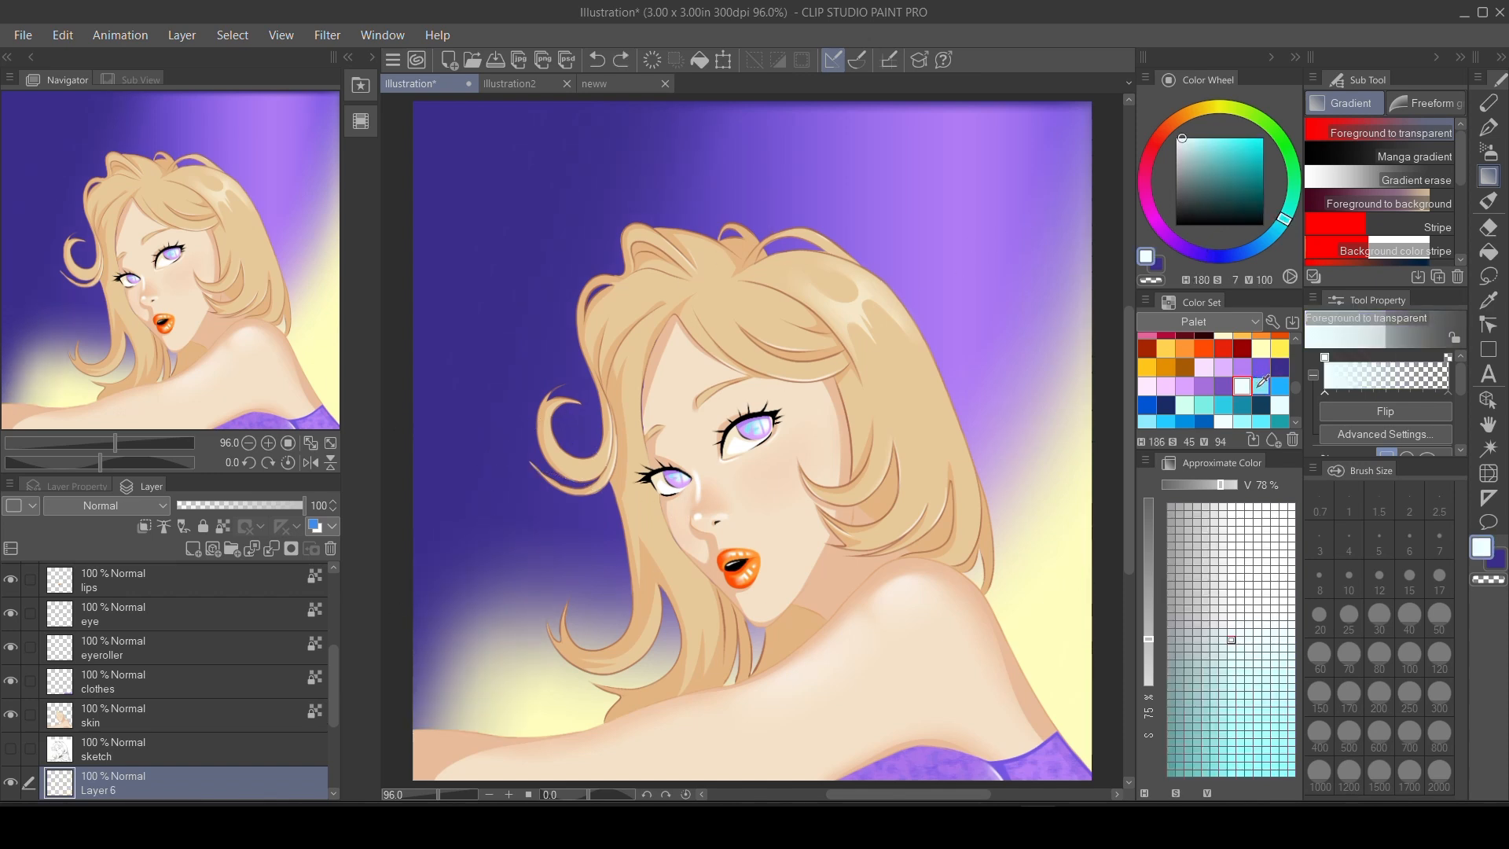
On a new layer, fade light cyan gradients up from the lower-left corner of the background.
{"action": "left_click", "coordinate": [1261, 386]}
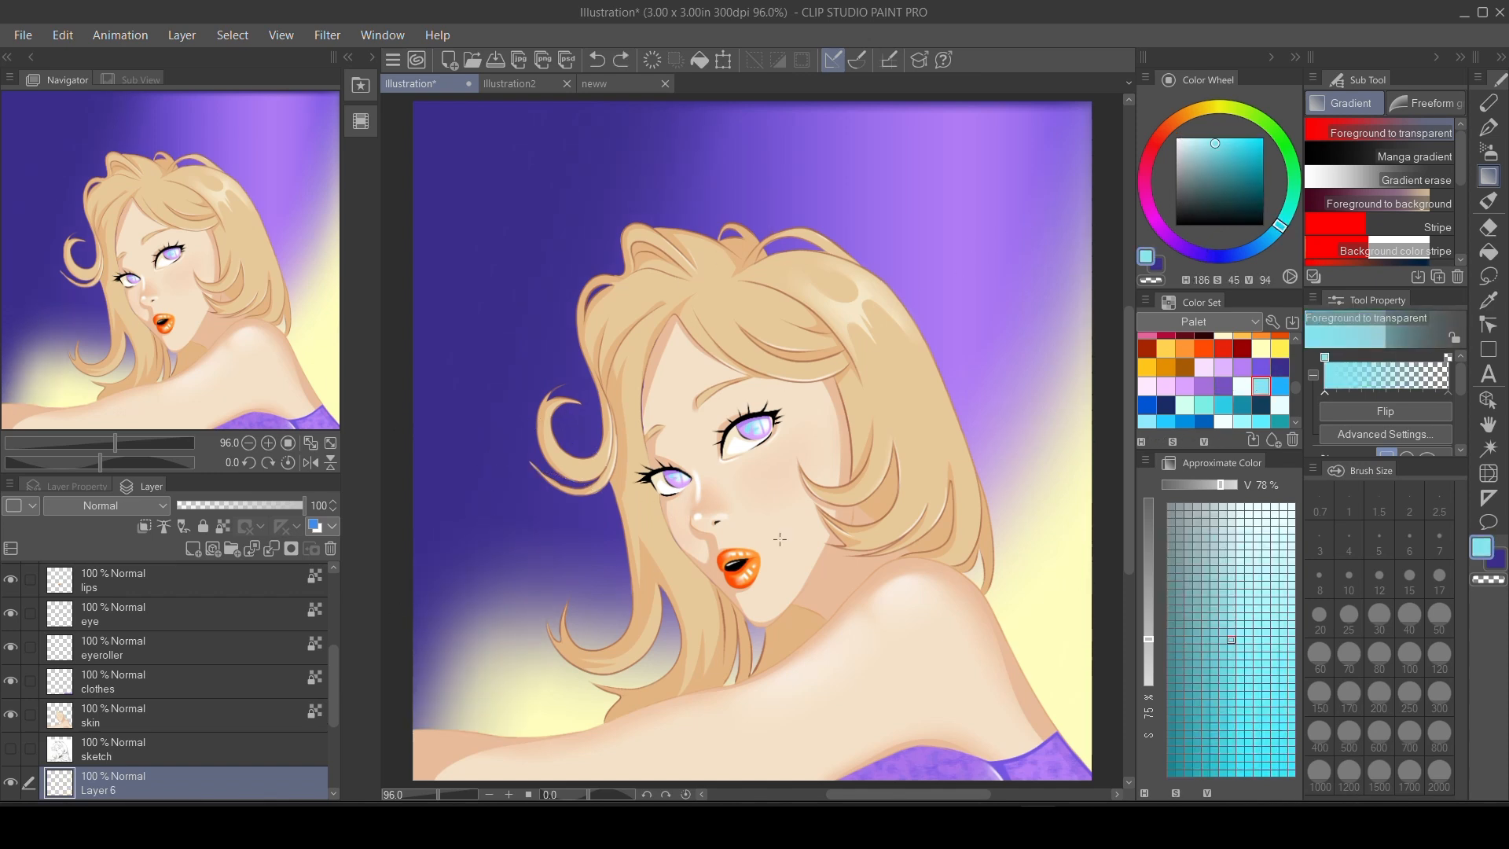
{"action": "left_click_drag", "start_coordinate": [406, 766], "coordinate": [666, 502]}
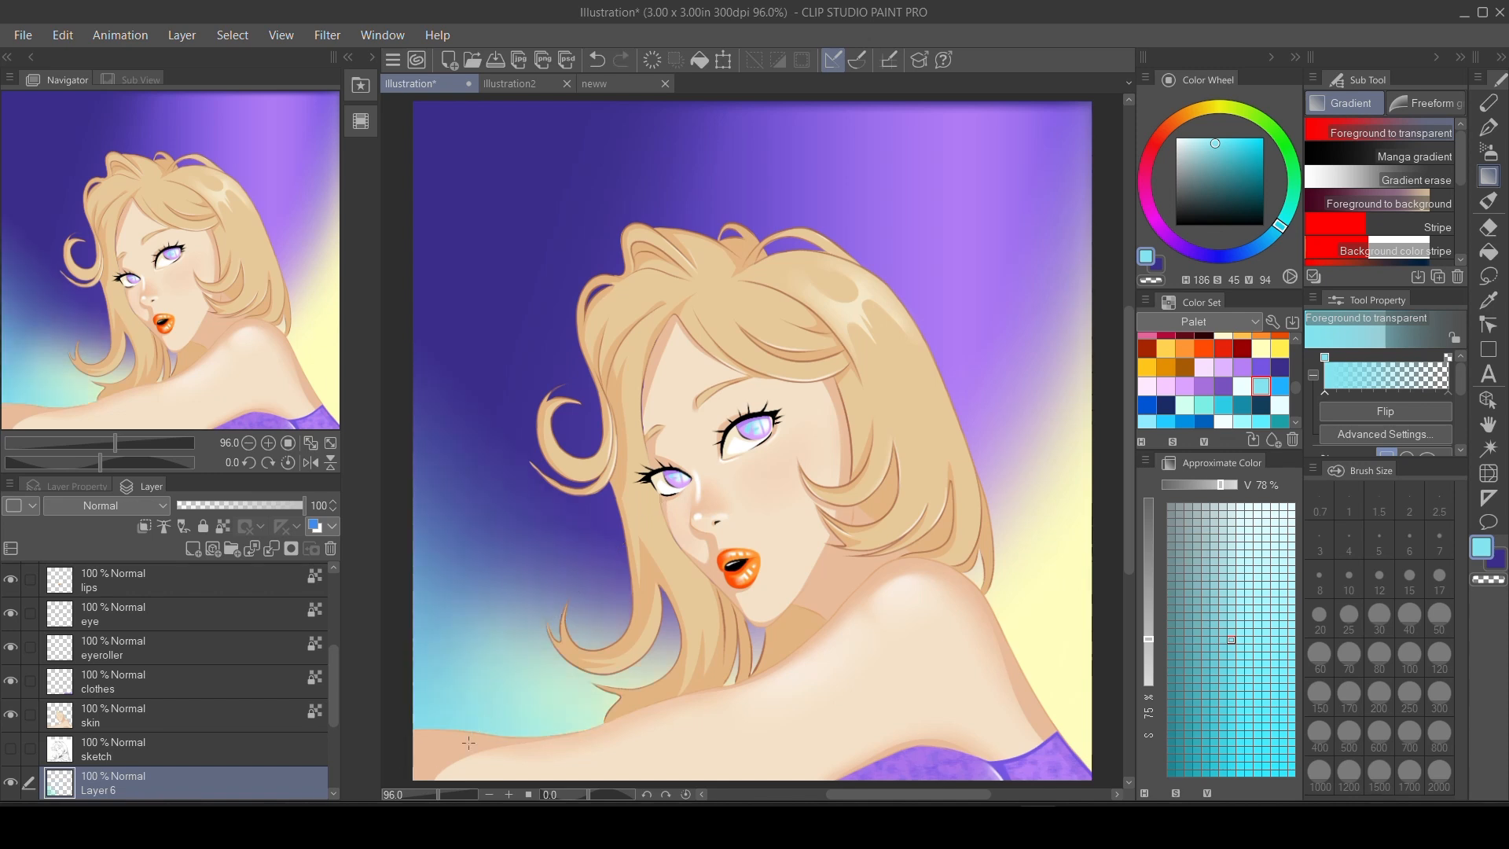
{"action": "left_click_drag", "start_coordinate": [489, 757], "coordinate": [653, 389]}
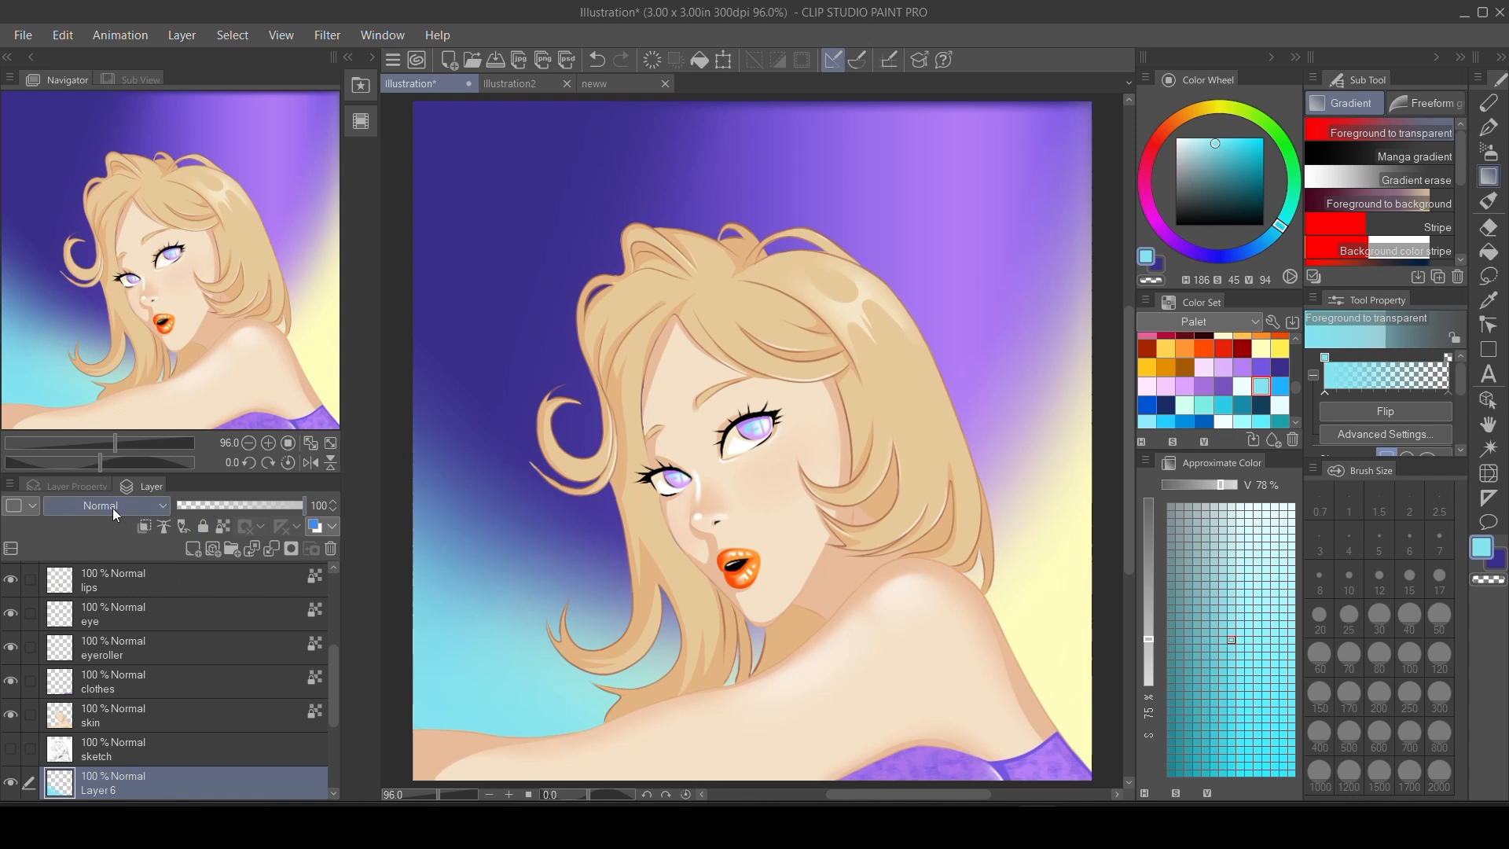
Set the cyan gradient layer's blending mode to Divide and slightly lower its opacity.
{"action": "left_click", "coordinate": [112, 508]}
{"action": "left_click", "coordinate": [105, 451]}
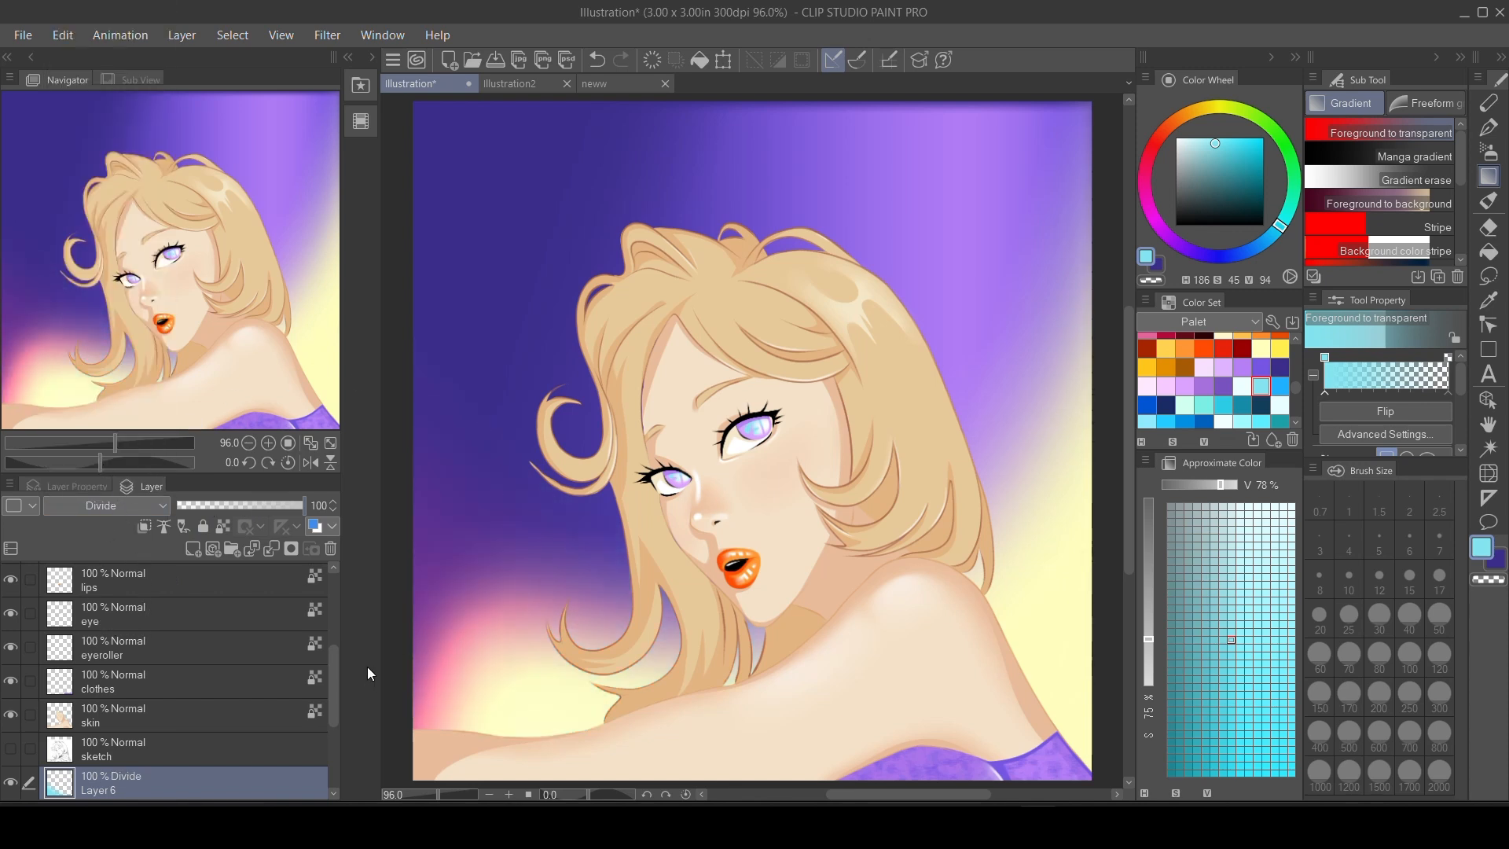
{"action": "left_click_drag", "start_coordinate": [282, 502], "coordinate": [274, 505]}
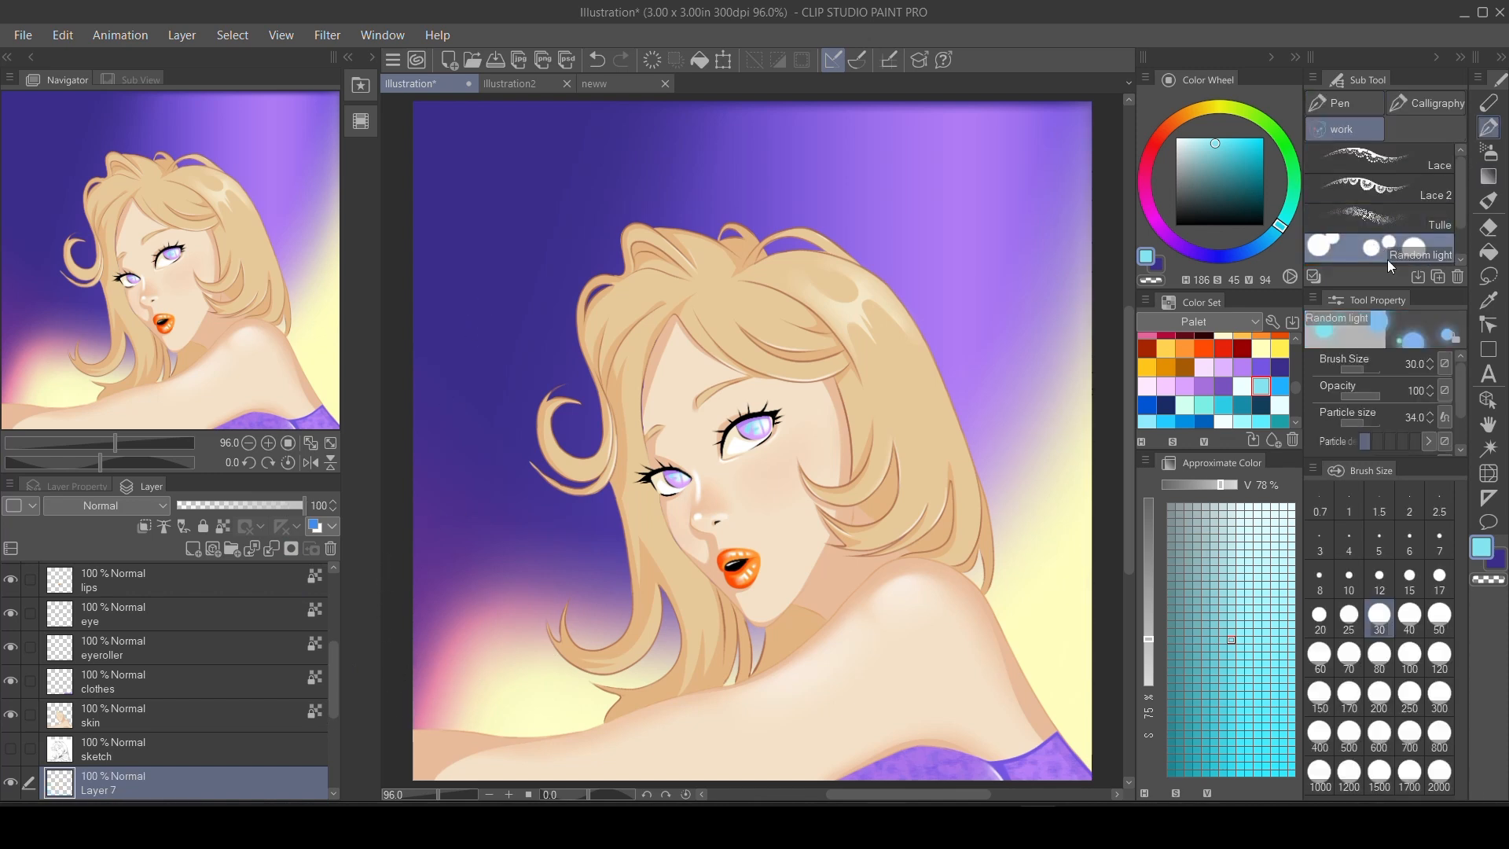
Place three large white lights around the hair on Layer 7 using the Random light brush at size 100.
{"action": "left_click_drag", "start_coordinate": [1203, 175], "coordinate": [1176, 138]}
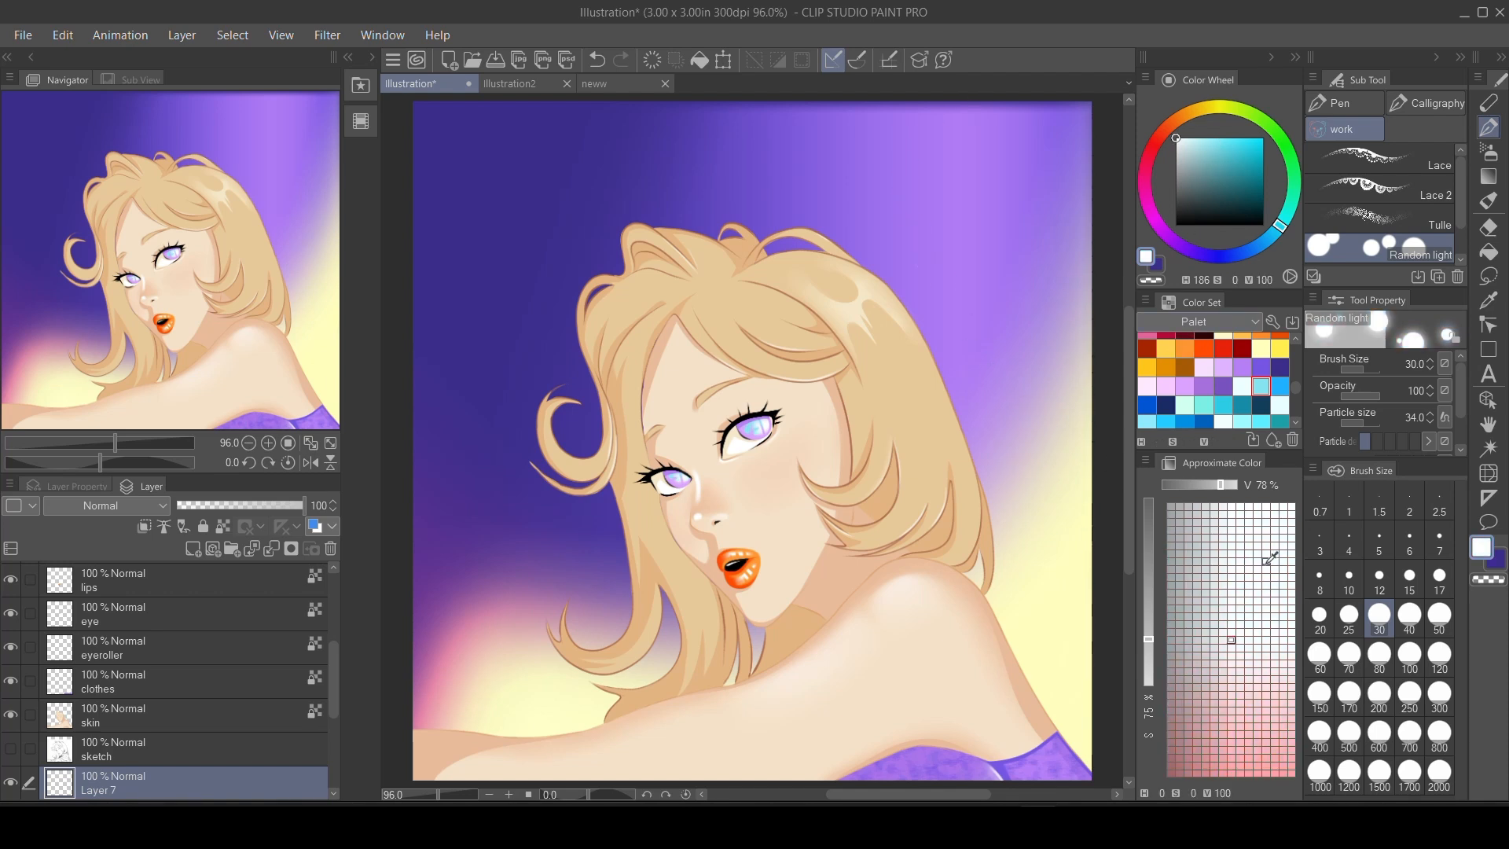
{"action": "left_click", "coordinate": [1409, 654]}
{"action": "left_click", "coordinate": [1022, 470]}
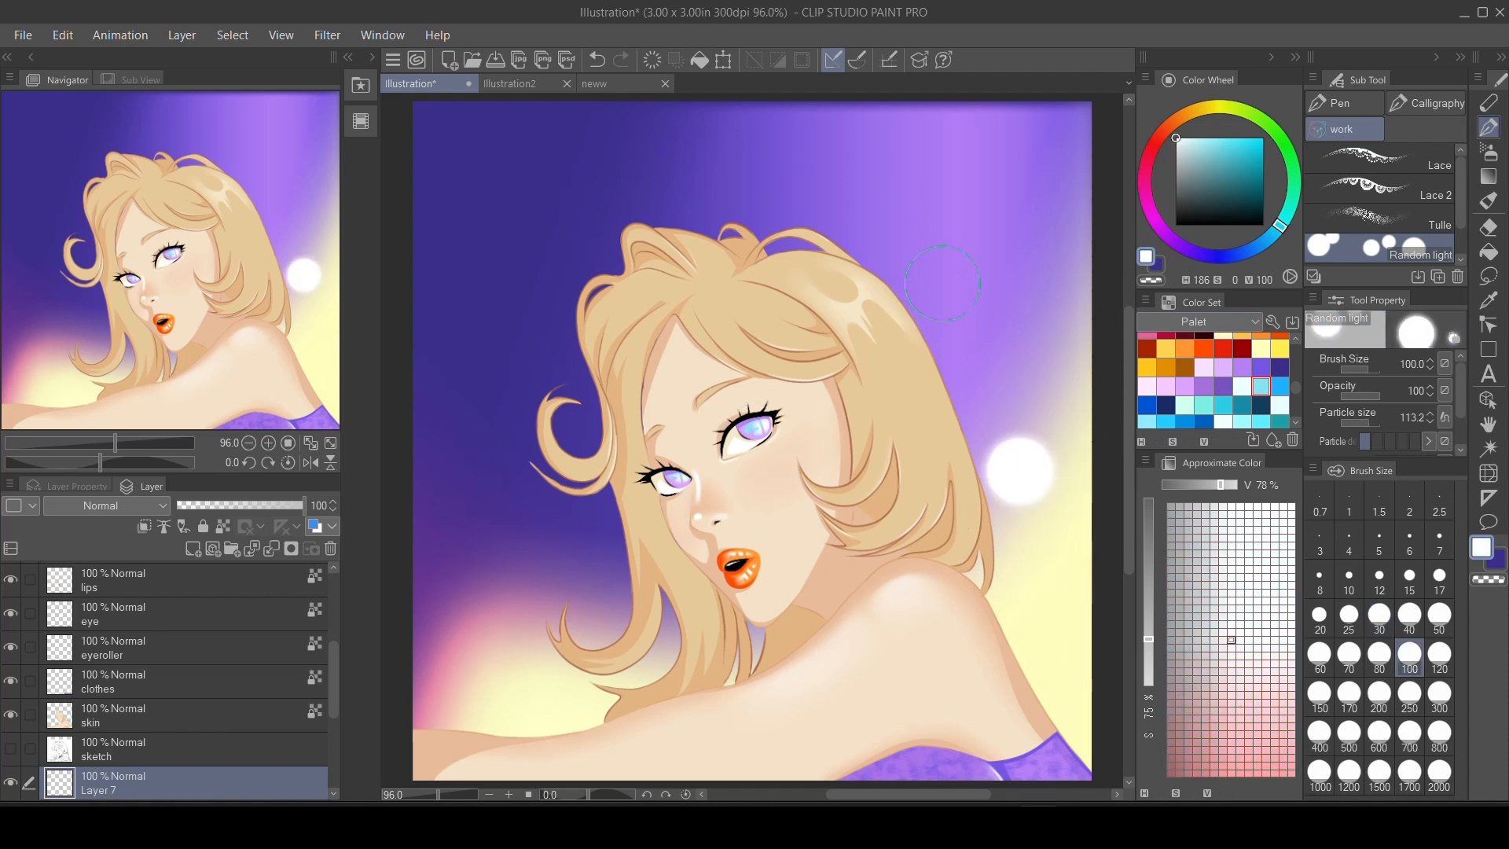
{"action": "left_click", "coordinate": [949, 309]}
{"action": "left_click", "coordinate": [539, 548]}
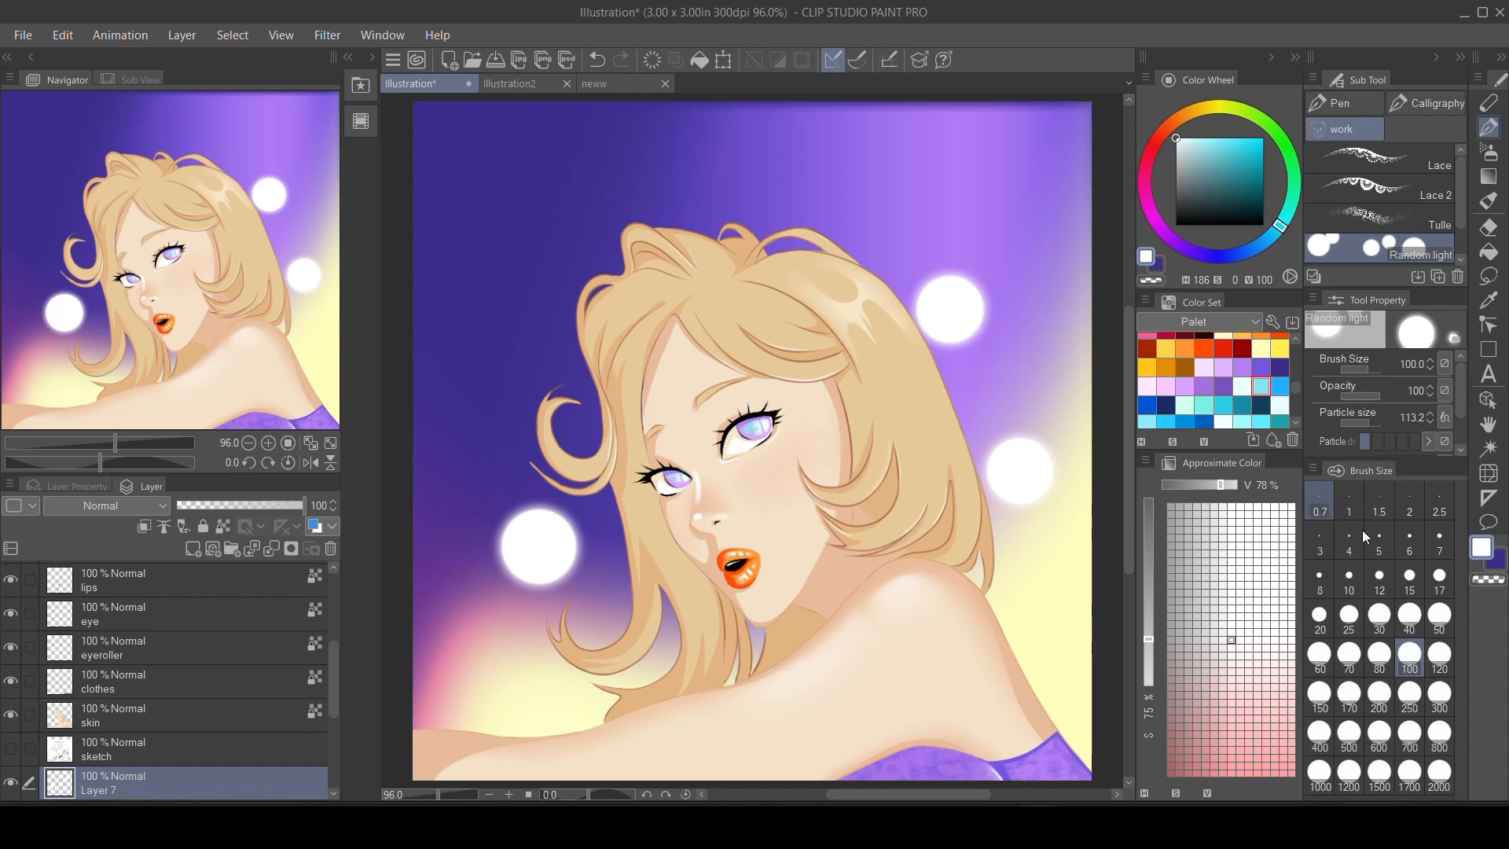
Scatter small white lights around the figure at brush size 30 and reduce the lights layer's opacity to 51%.
{"action": "left_click", "coordinate": [1380, 615]}
{"action": "left_click", "coordinate": [1057, 552]}
{"action": "left_click", "coordinate": [1029, 349]}
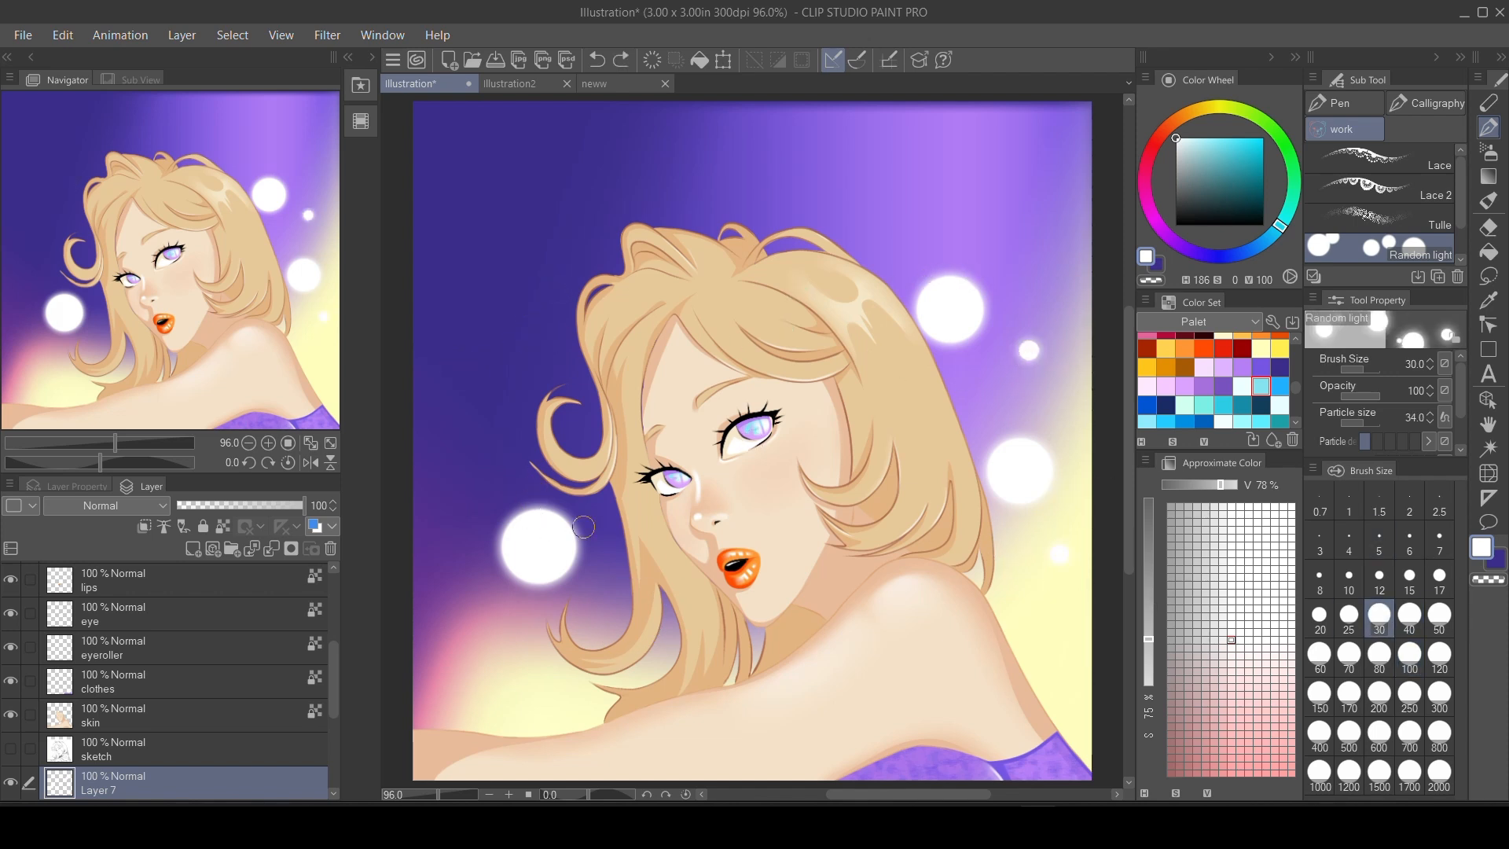
{"action": "left_click", "coordinate": [473, 503]}
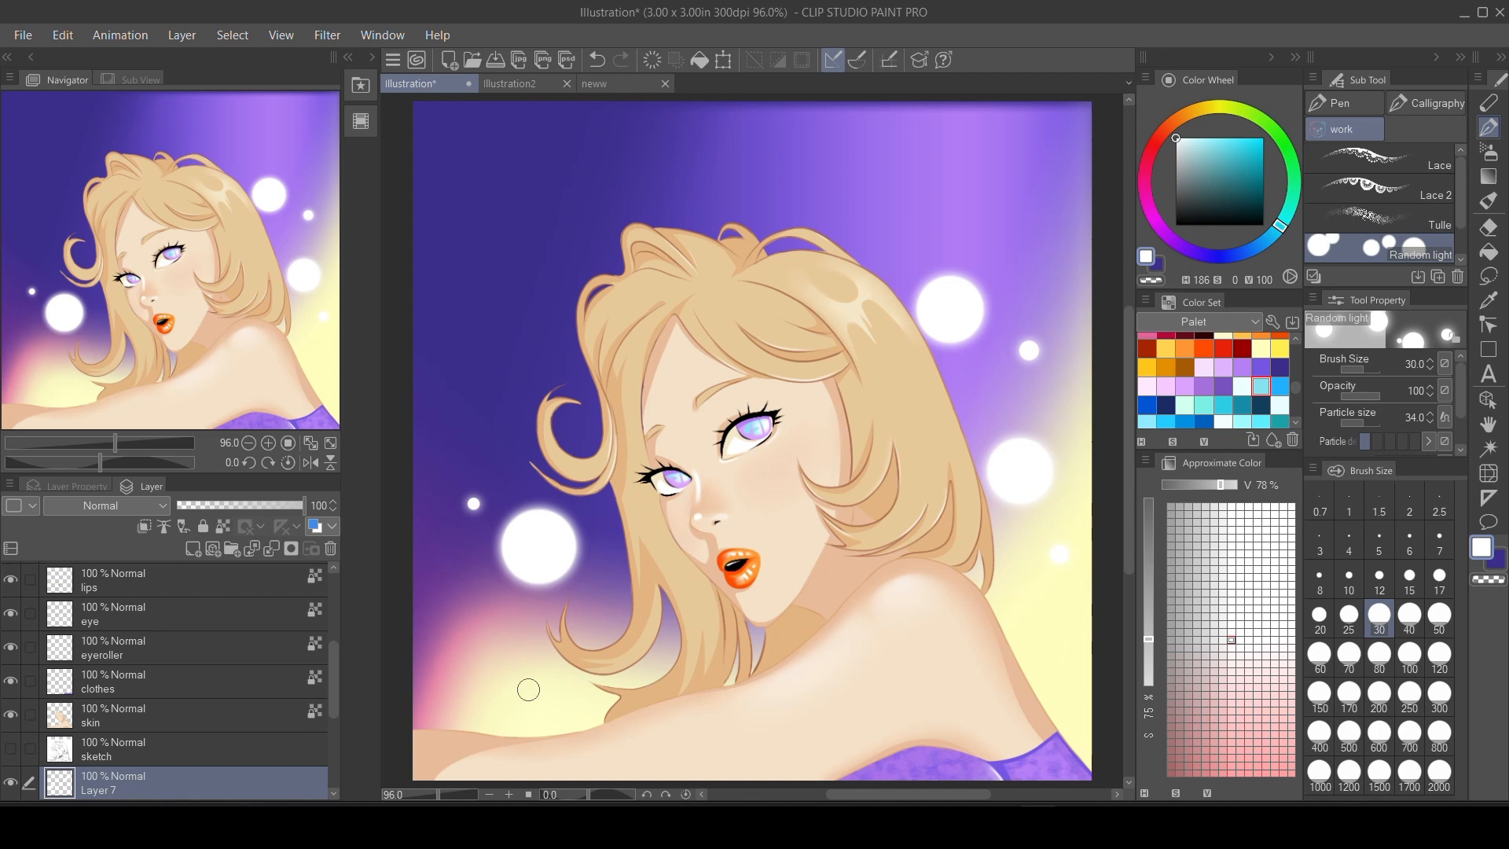
{"action": "left_click", "coordinate": [996, 256]}
{"action": "left_click", "coordinate": [1035, 228]}
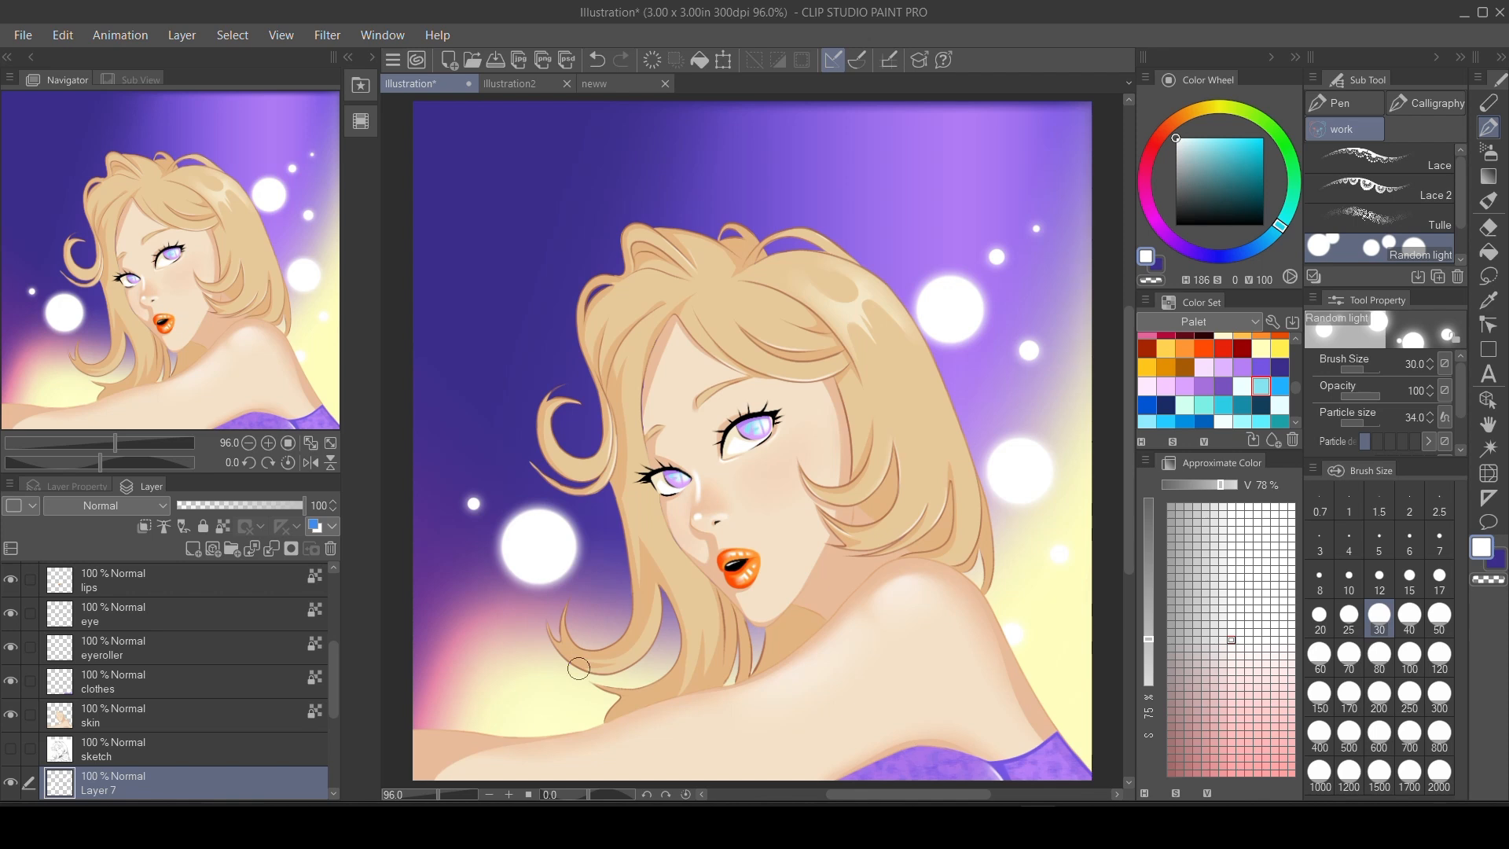
{"action": "left_click", "coordinate": [615, 617]}
{"action": "left_click", "coordinate": [440, 635]}
{"action": "left_click", "coordinate": [251, 509]}
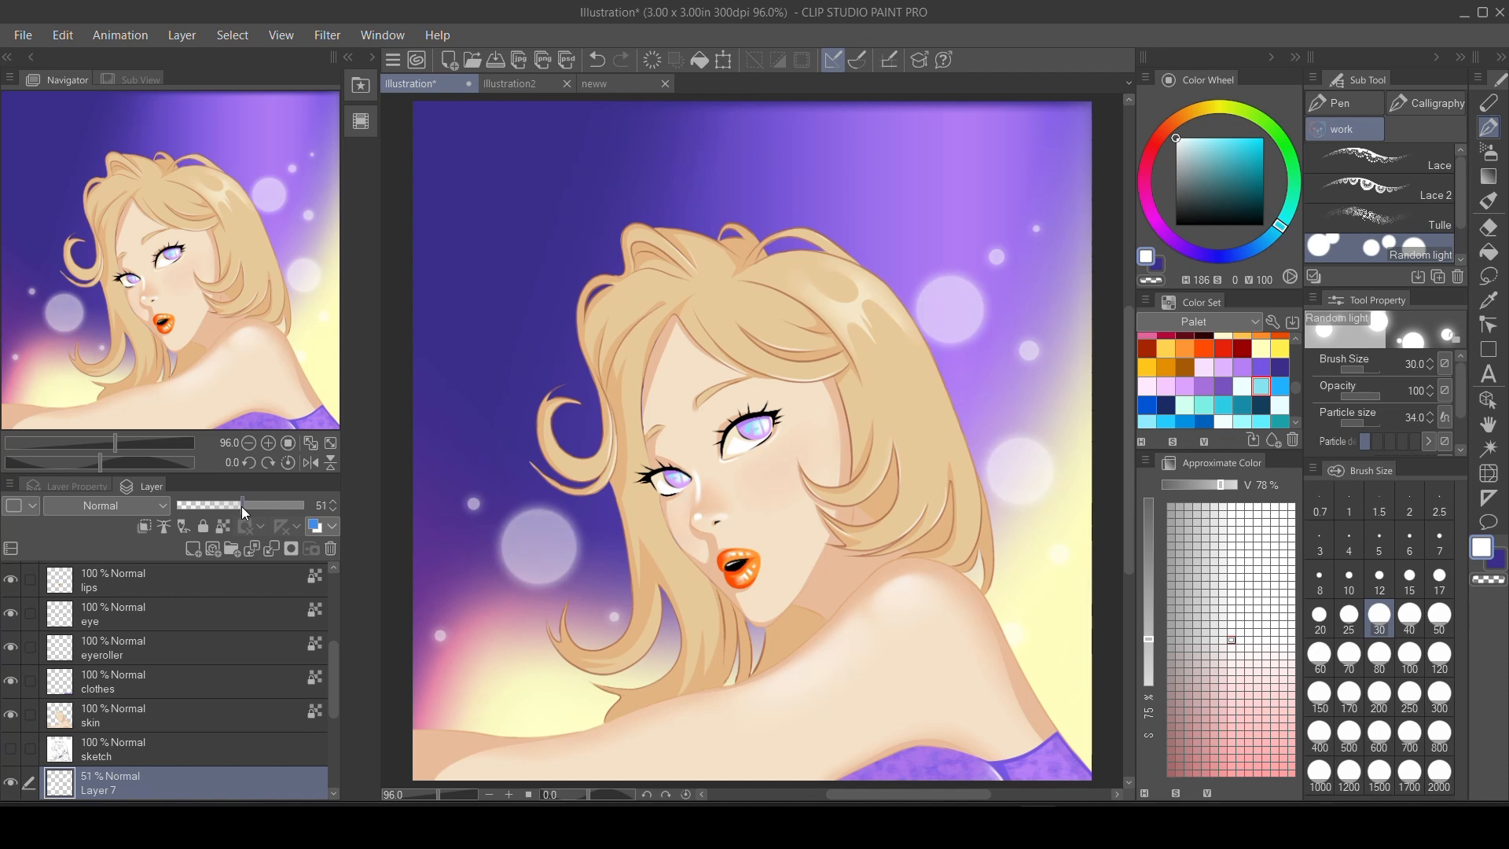
{"action": "left_click_drag", "start_coordinate": [243, 512], "coordinate": [242, 513]}
Add a new layer and place brighter white lights on both sides of the hair at brush size 60.
{"action": "left_click", "coordinate": [193, 549]}
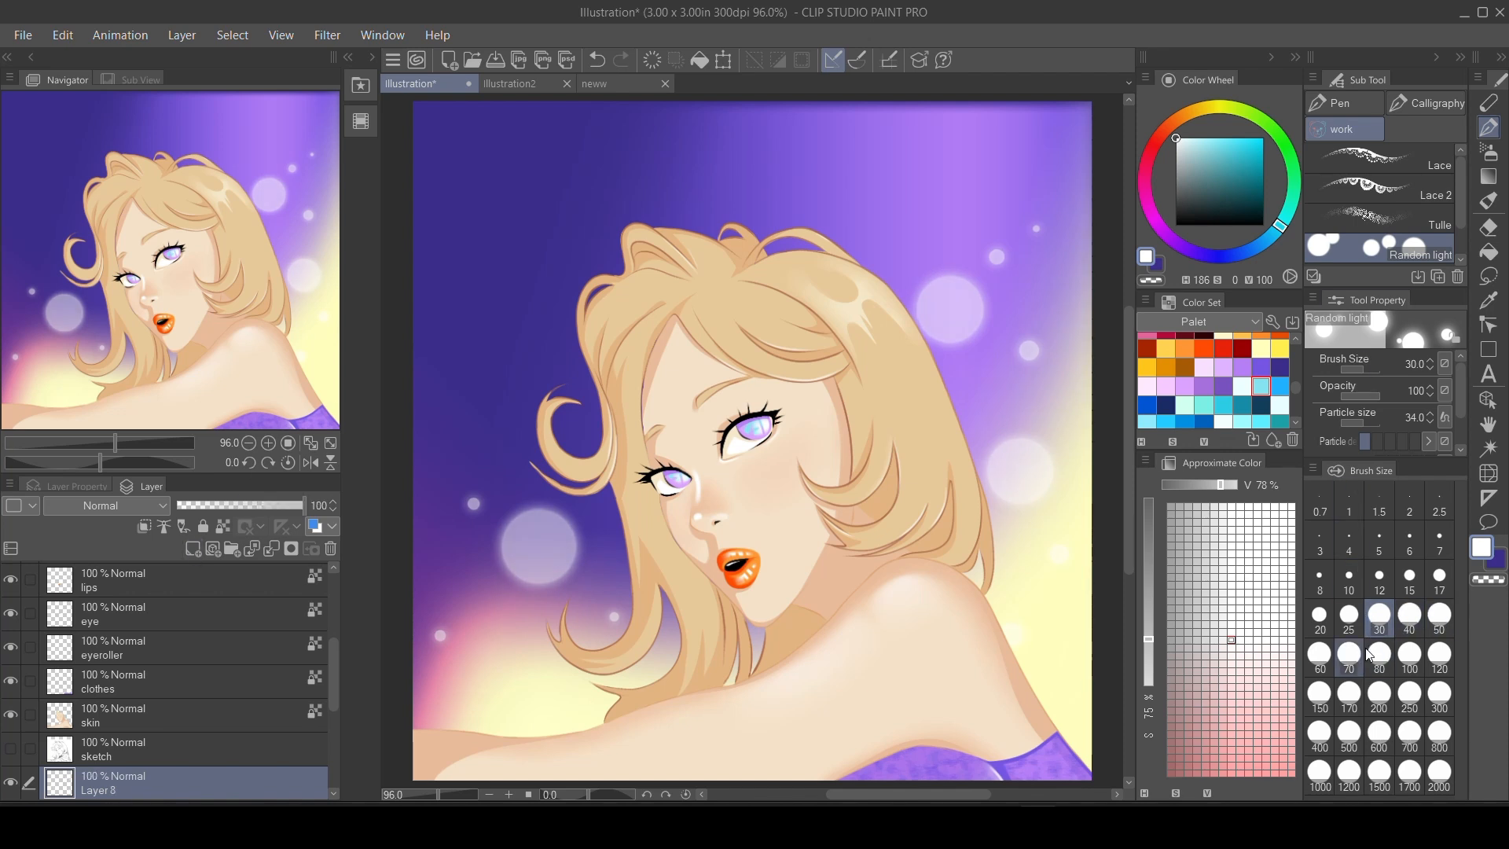
{"action": "left_click", "coordinate": [1320, 654]}
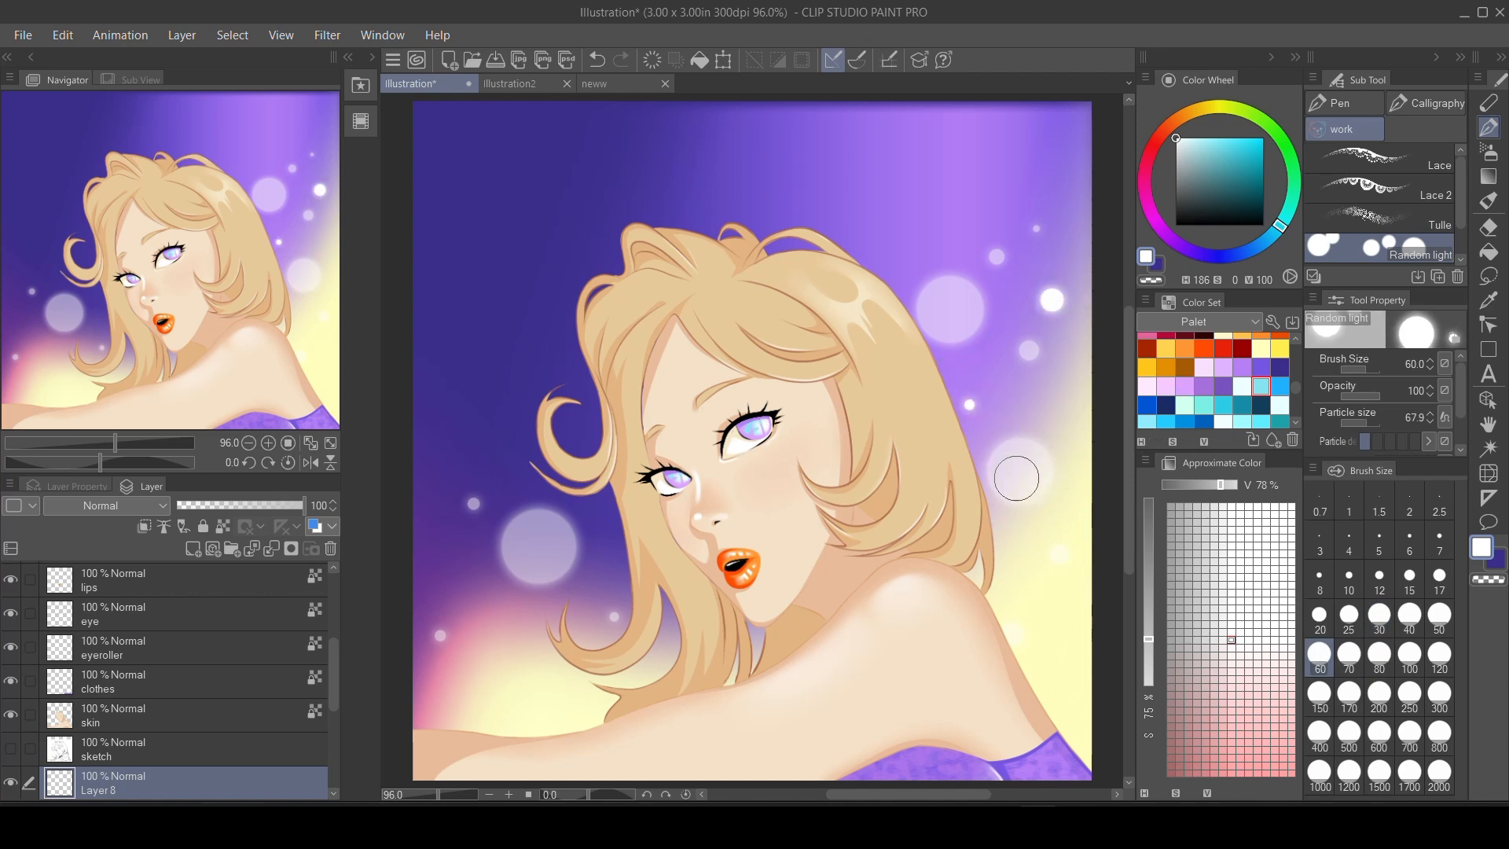
{"action": "left_click", "coordinate": [943, 252]}
{"action": "key", "text": "ctrl+z"}
{"action": "left_click", "coordinate": [915, 227]}
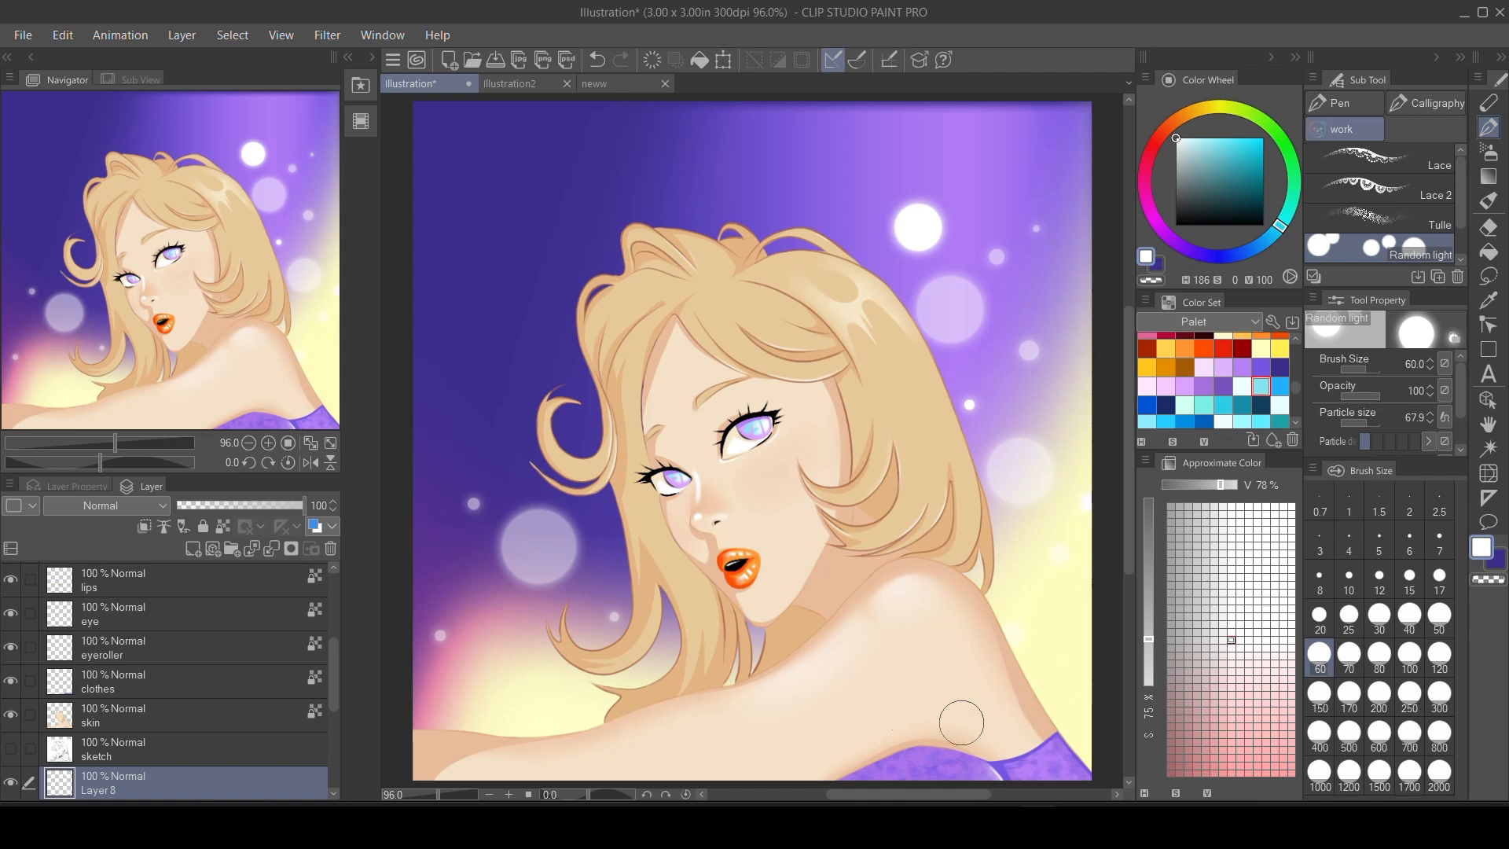
{"action": "left_click", "coordinate": [514, 612]}
{"action": "left_click", "coordinate": [518, 434]}
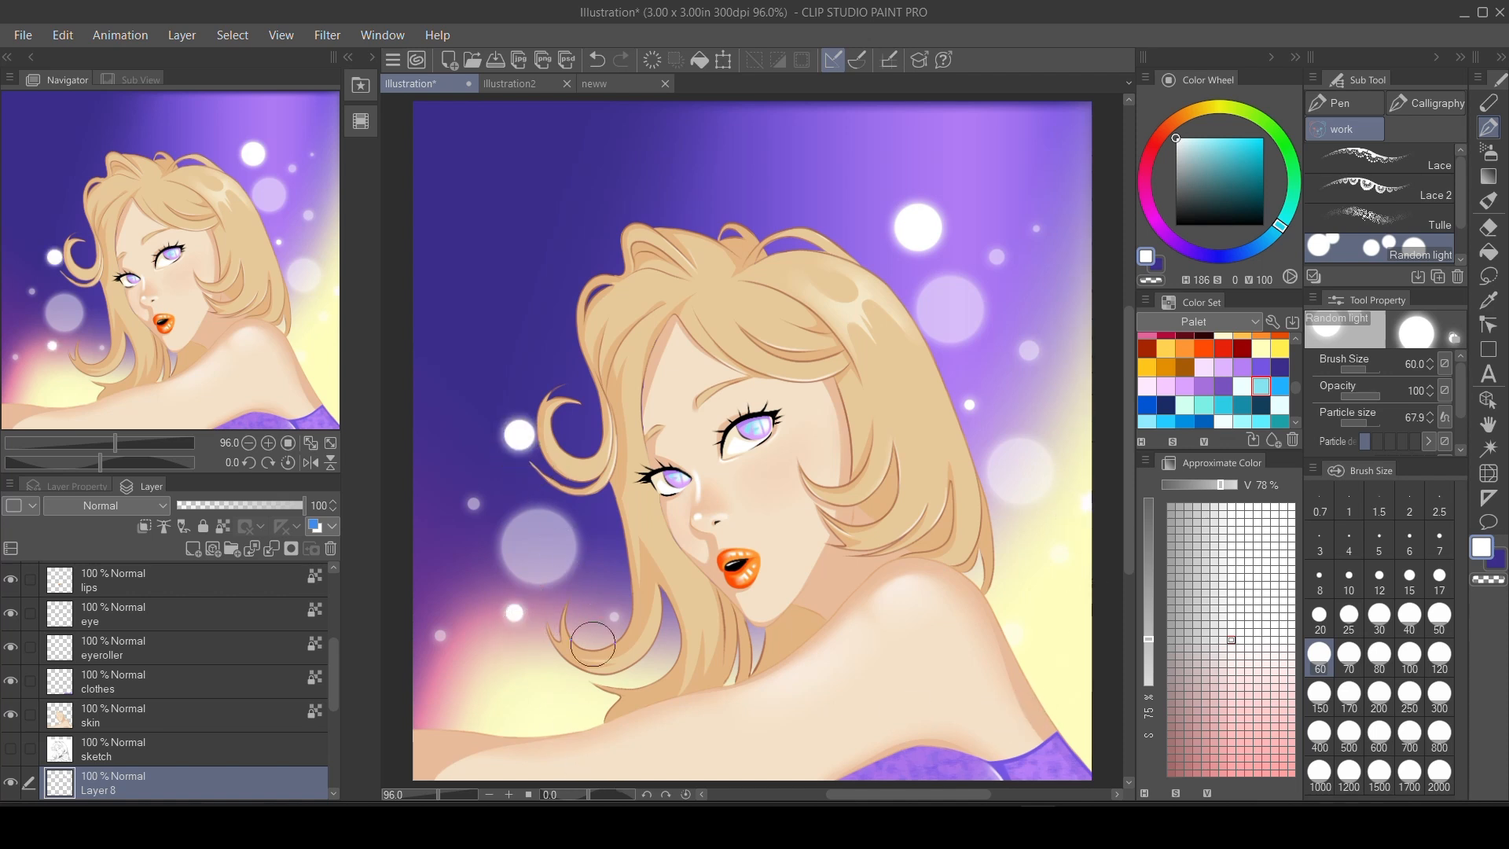
{"action": "left_click", "coordinate": [505, 246]}
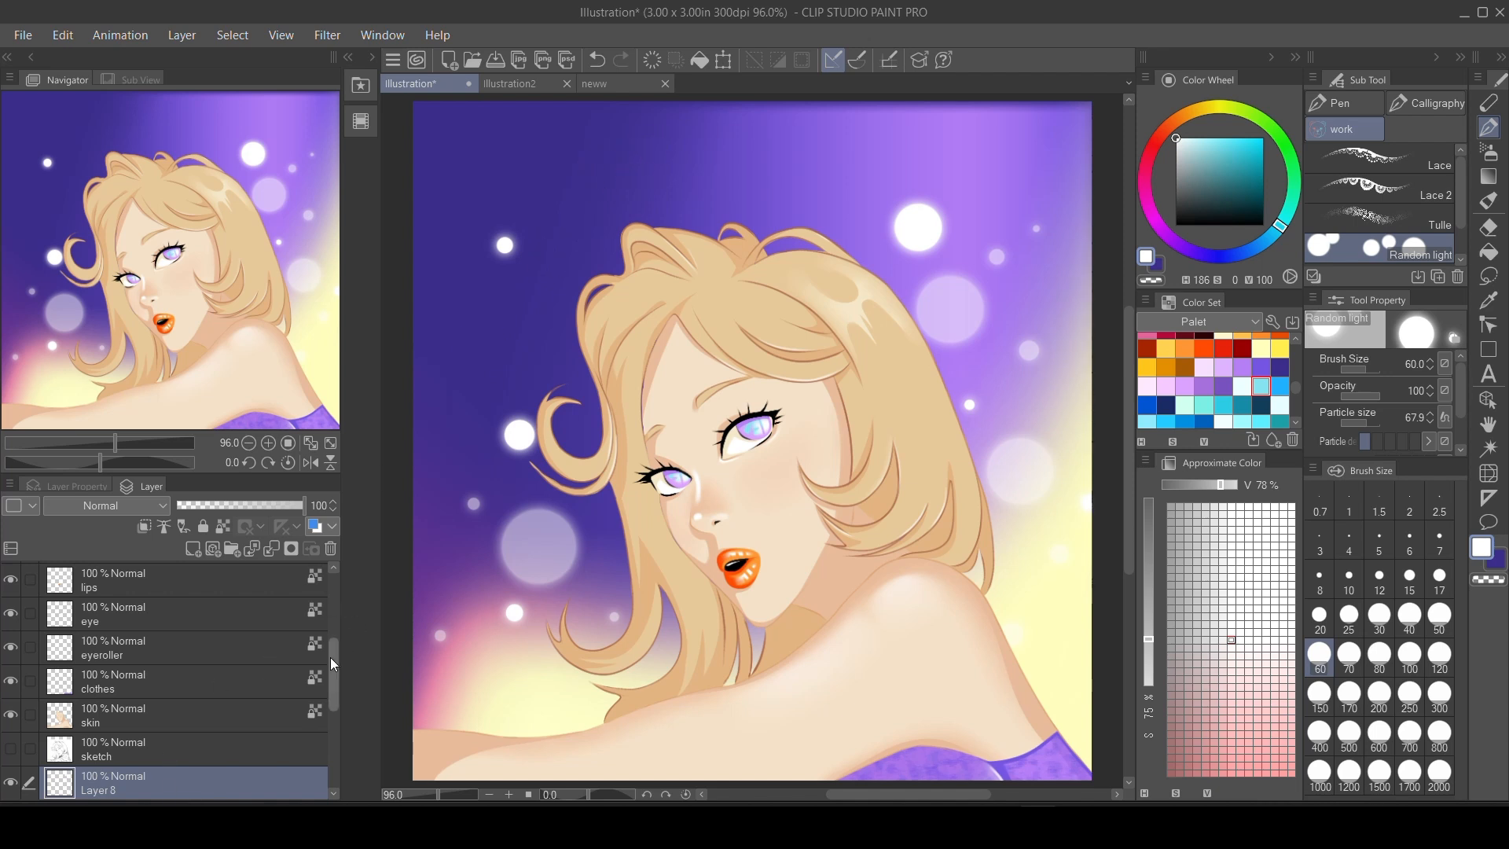
On Layer 7, scatter faint lights over the upper background at brush size 60 and add larger ones at size 100.
{"action": "left_click_drag", "start_coordinate": [334, 664], "coordinate": [333, 689]}
{"action": "left_click", "coordinate": [222, 735]}
{"action": "left_click", "coordinate": [604, 161]}
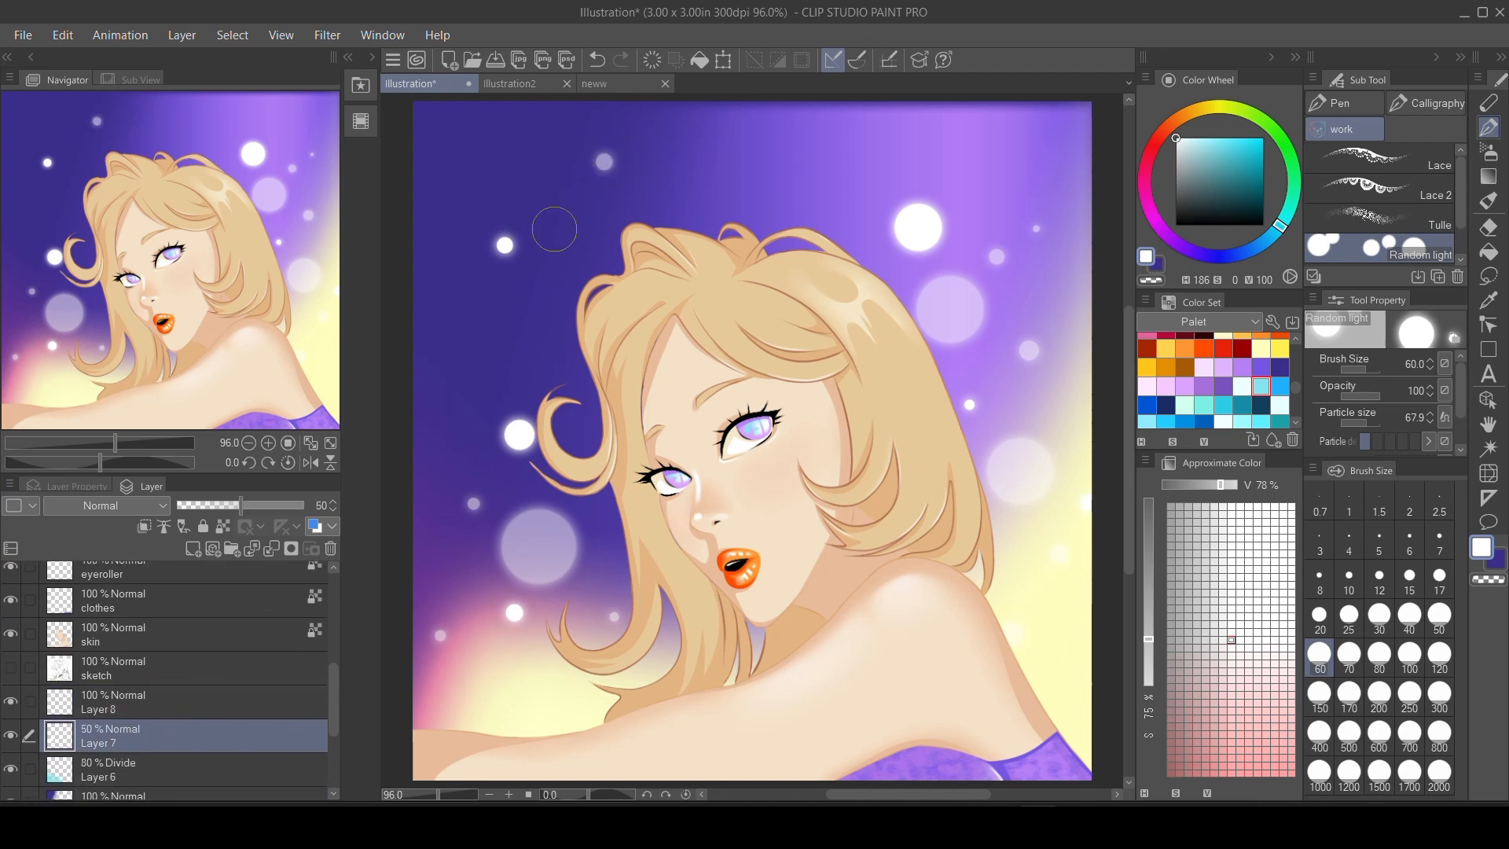
{"action": "left_click", "coordinate": [442, 177]}
{"action": "left_click", "coordinate": [519, 318]}
{"action": "left_click", "coordinate": [773, 171]}
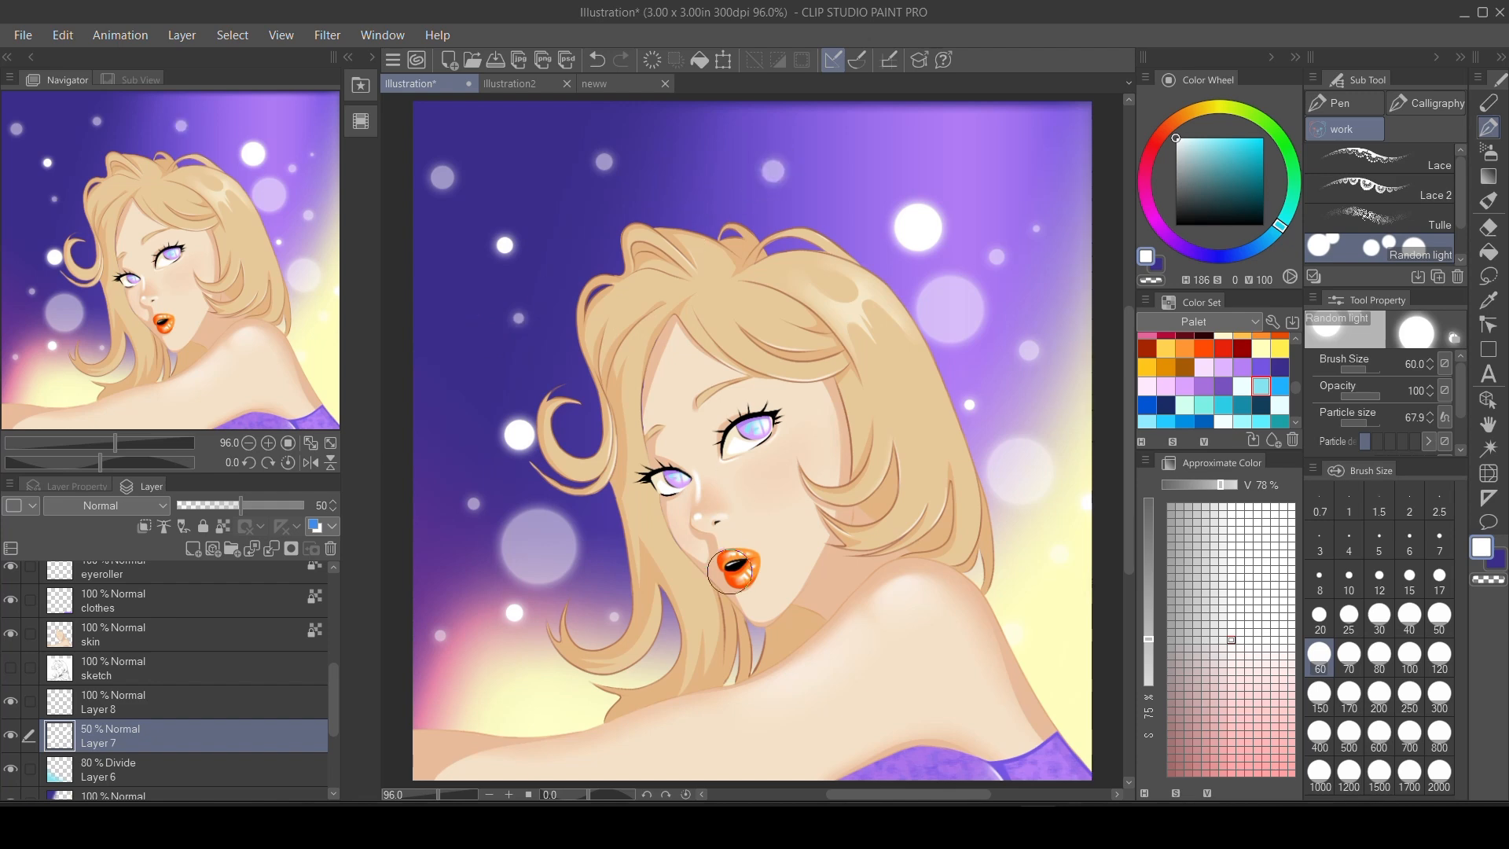
{"action": "left_click", "coordinate": [1409, 653]}
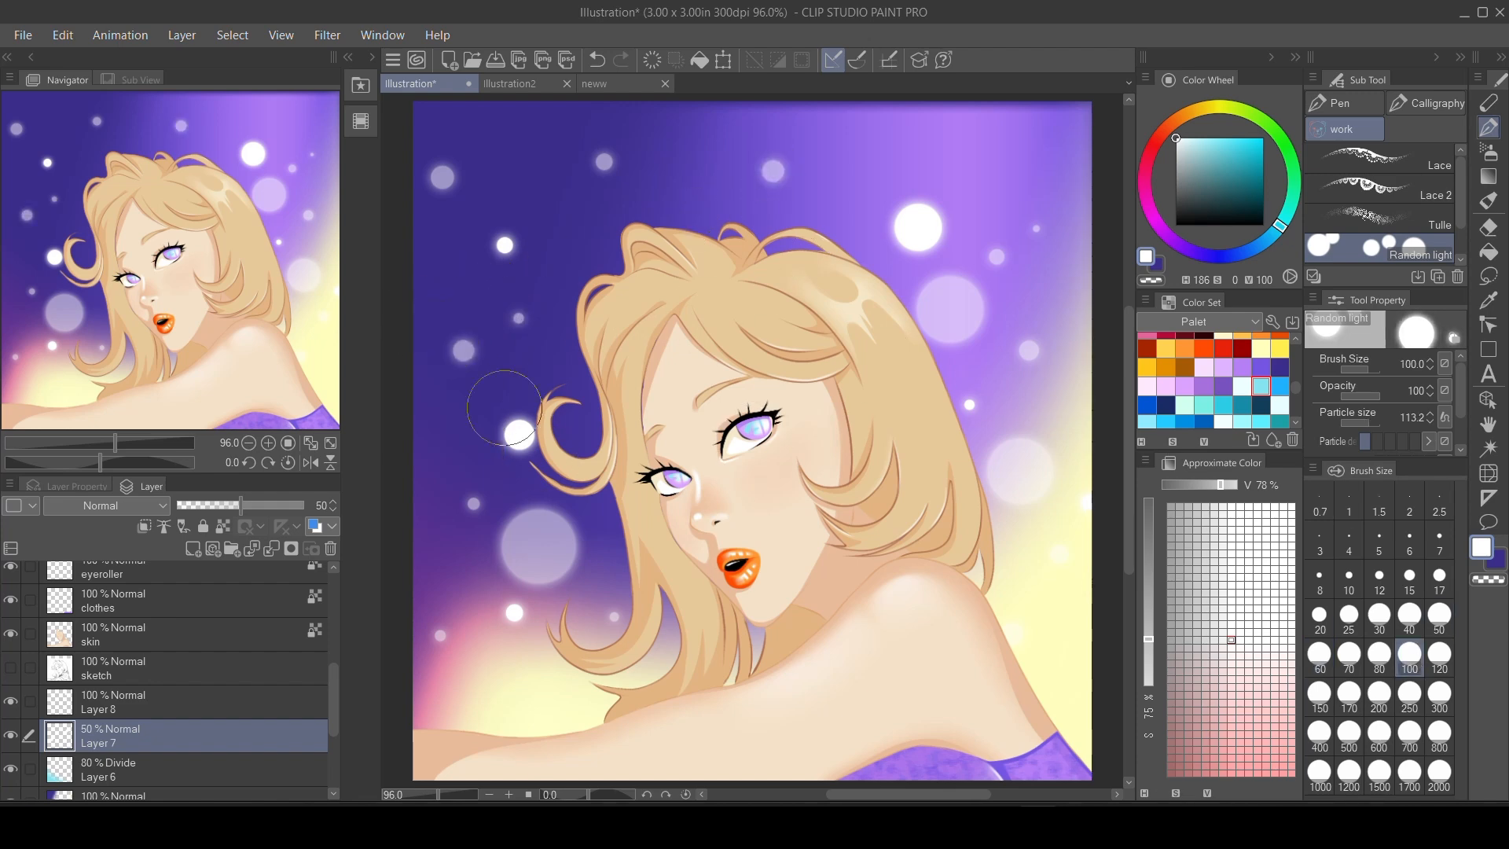
{"action": "left_click", "coordinate": [467, 340]}
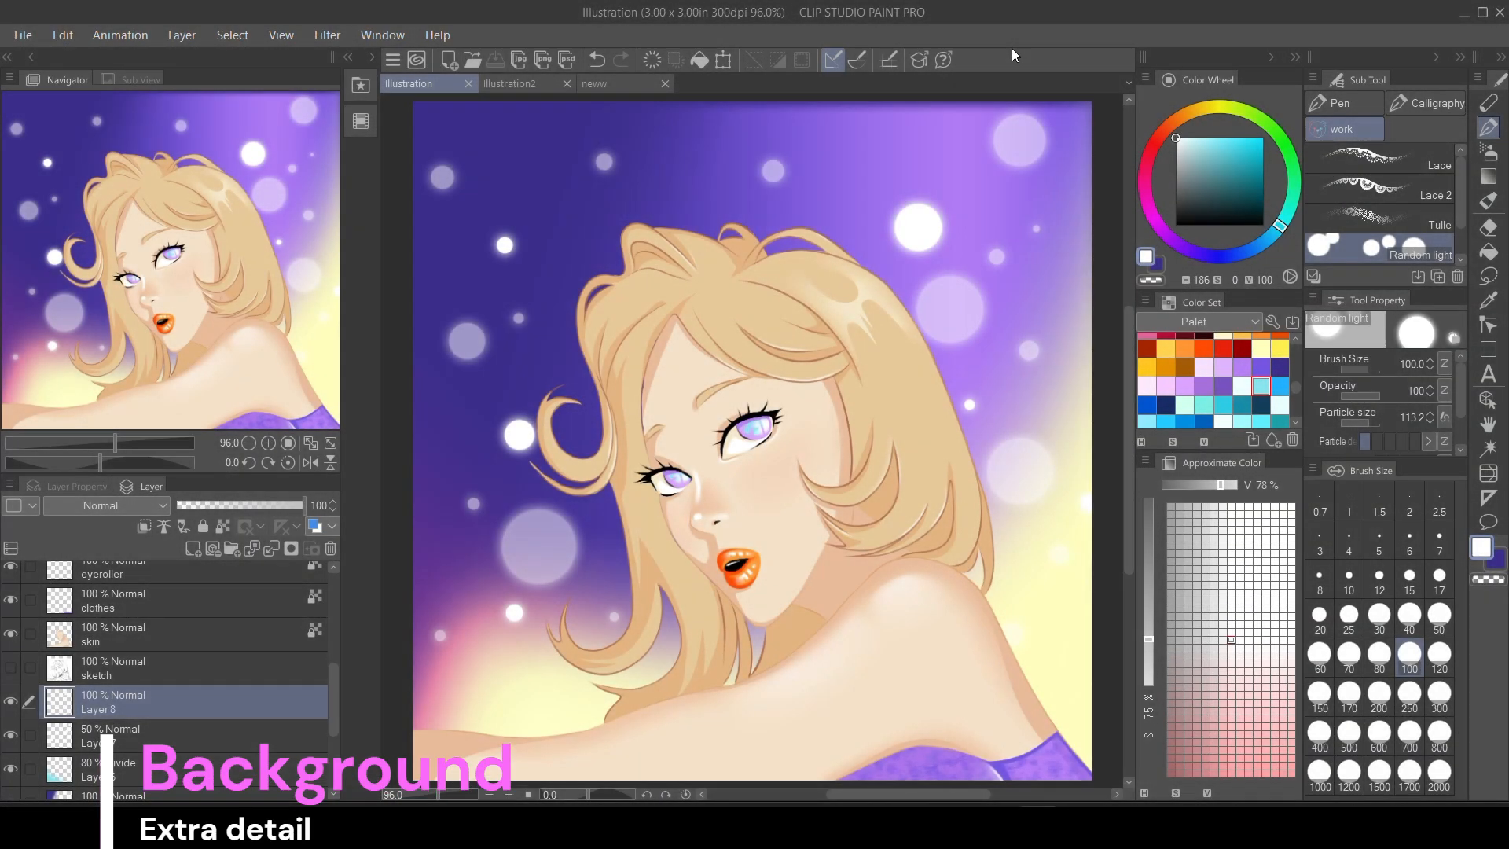
Add a new layer above Layer 8 and draw a white filled rectangle as a horizontal band across the full canvas width.
{"action": "left_click", "coordinate": [193, 549]}
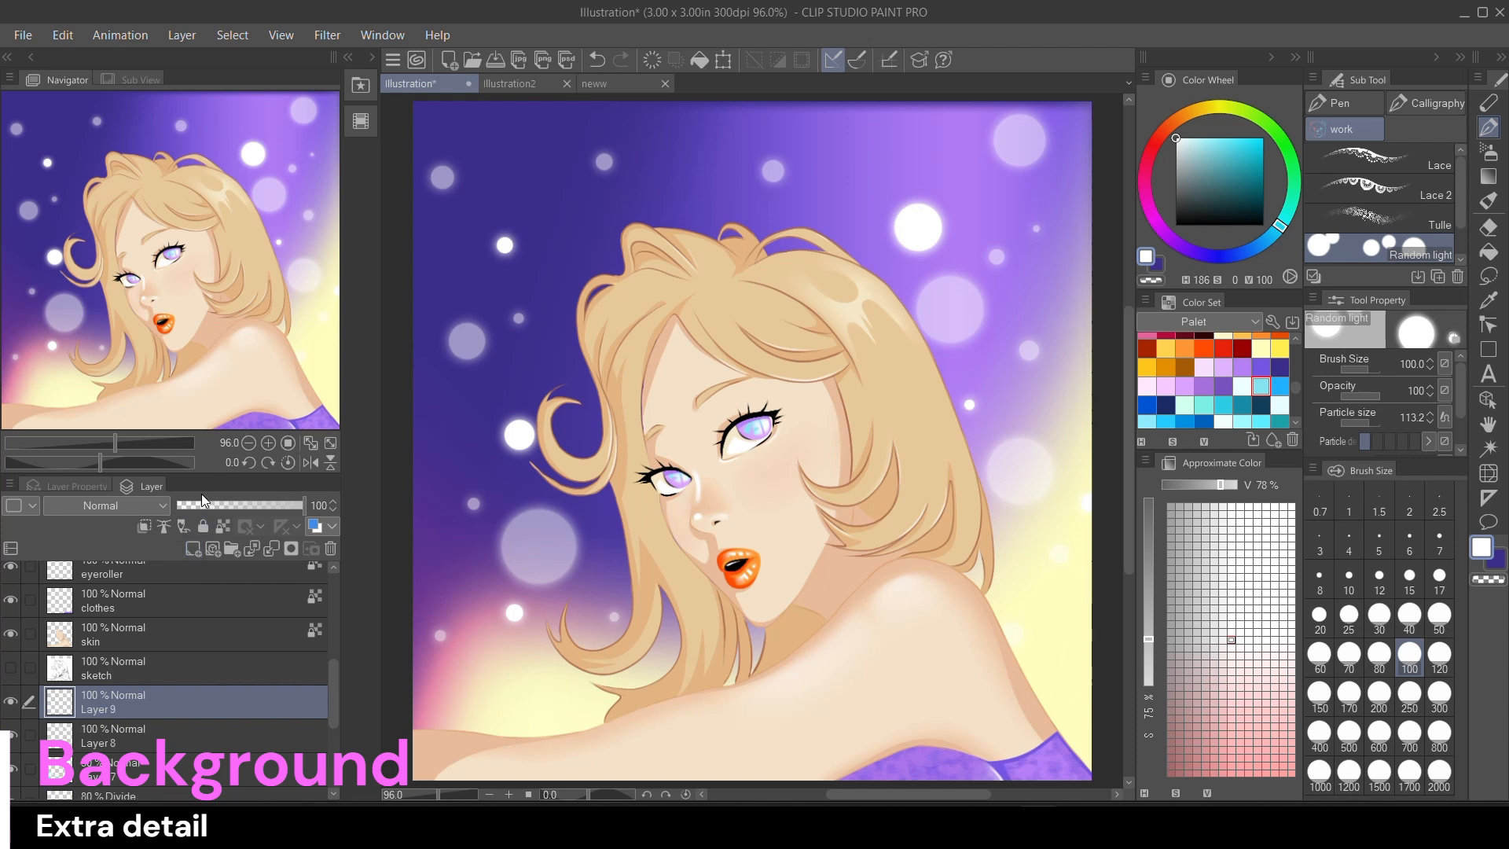
{"action": "left_click", "coordinate": [1489, 352]}
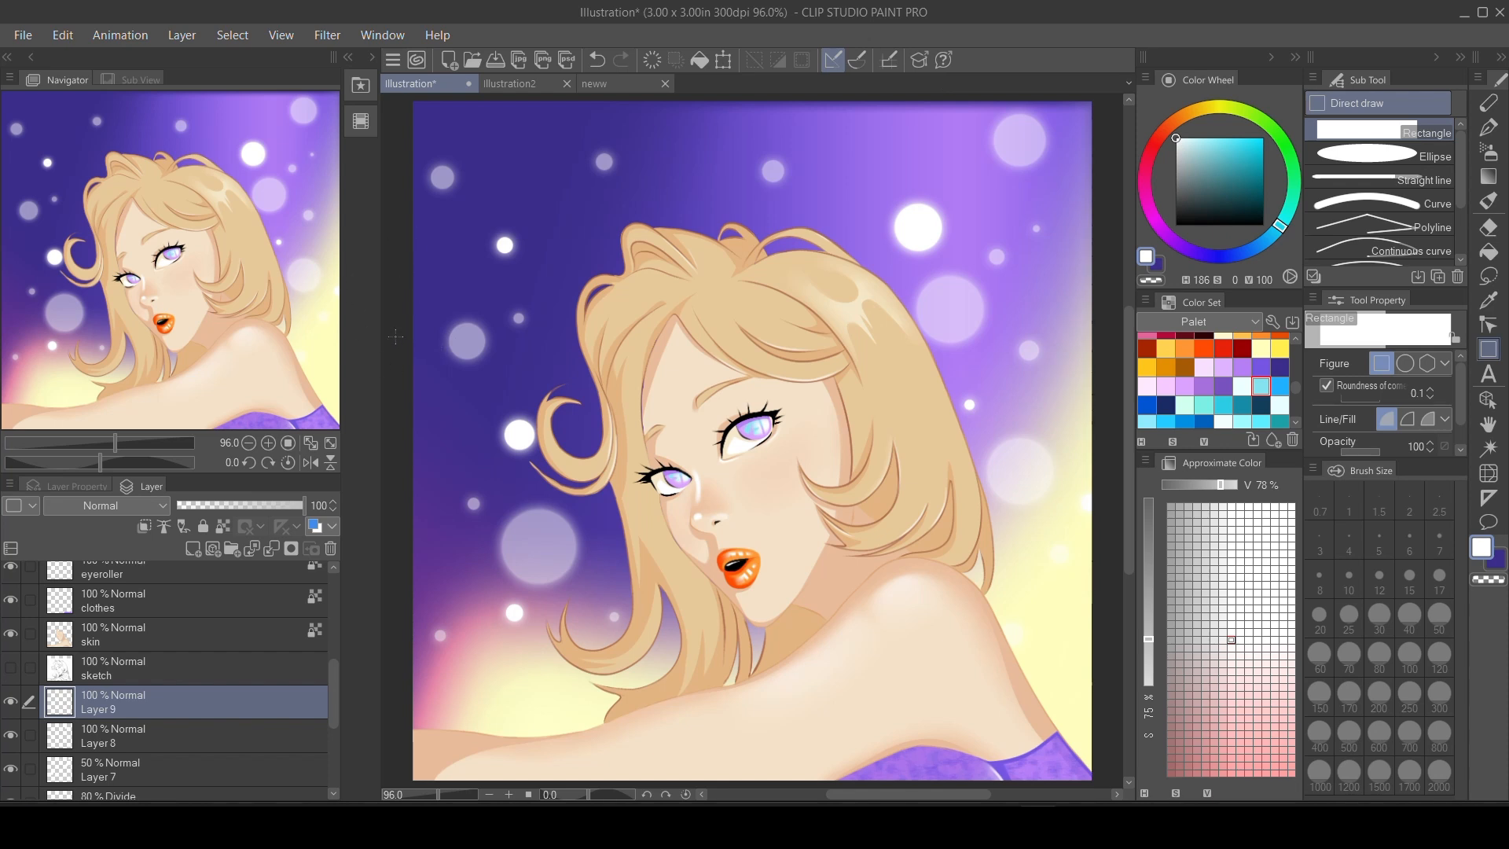
{"action": "left_click_drag", "start_coordinate": [394, 337], "coordinate": [1109, 454]}
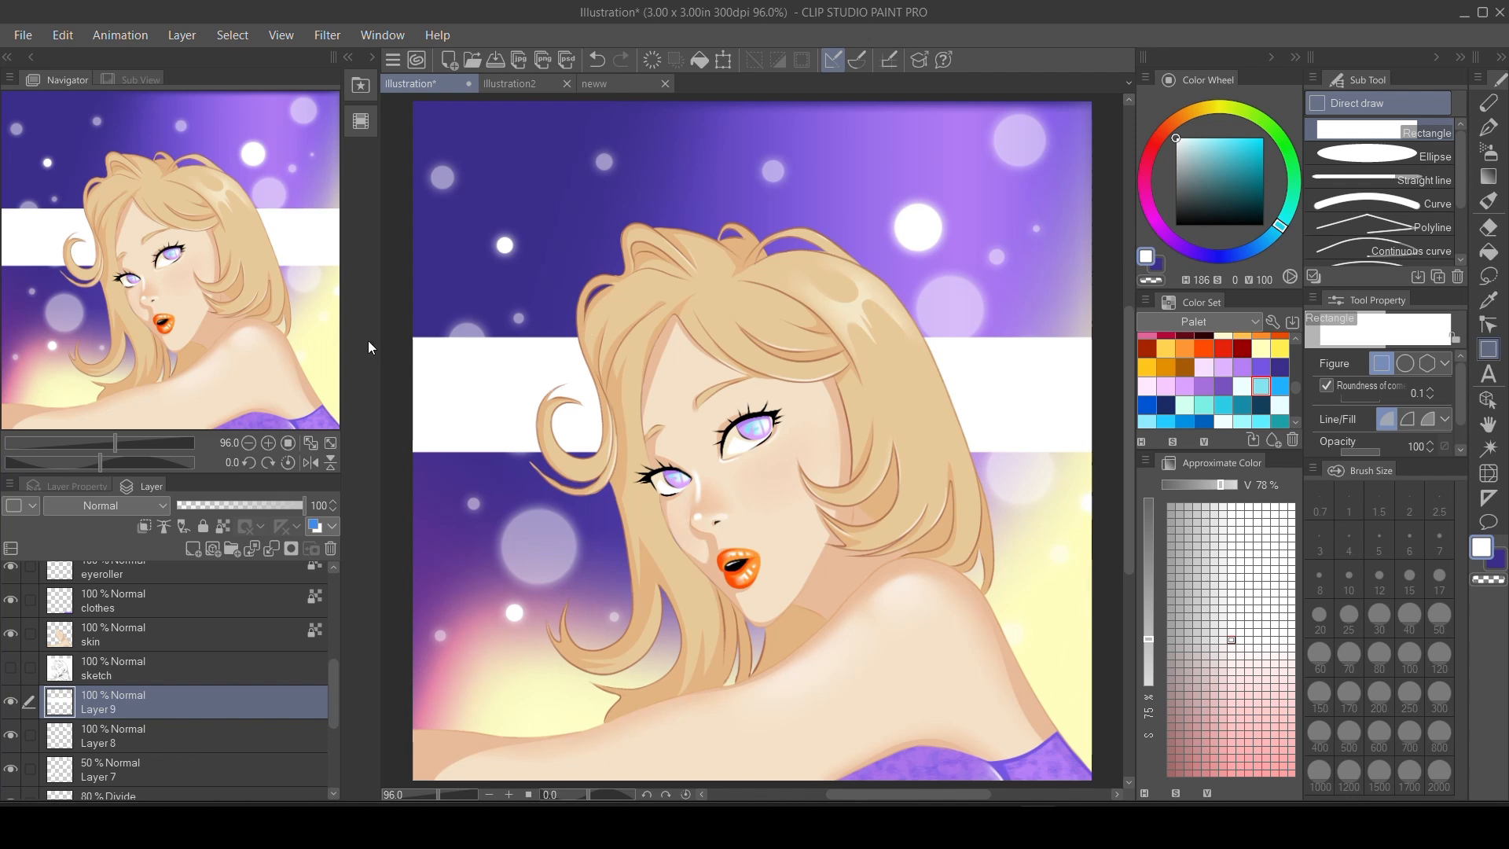
Rotate the white band diagonally, scale it down slightly and move it into the upper-right corner of the canvas behind the hair.
{"action": "key", "text": "ctrl+t"}
{"action": "left_click_drag", "start_coordinate": [974, 317], "coordinate": [863, 205]}
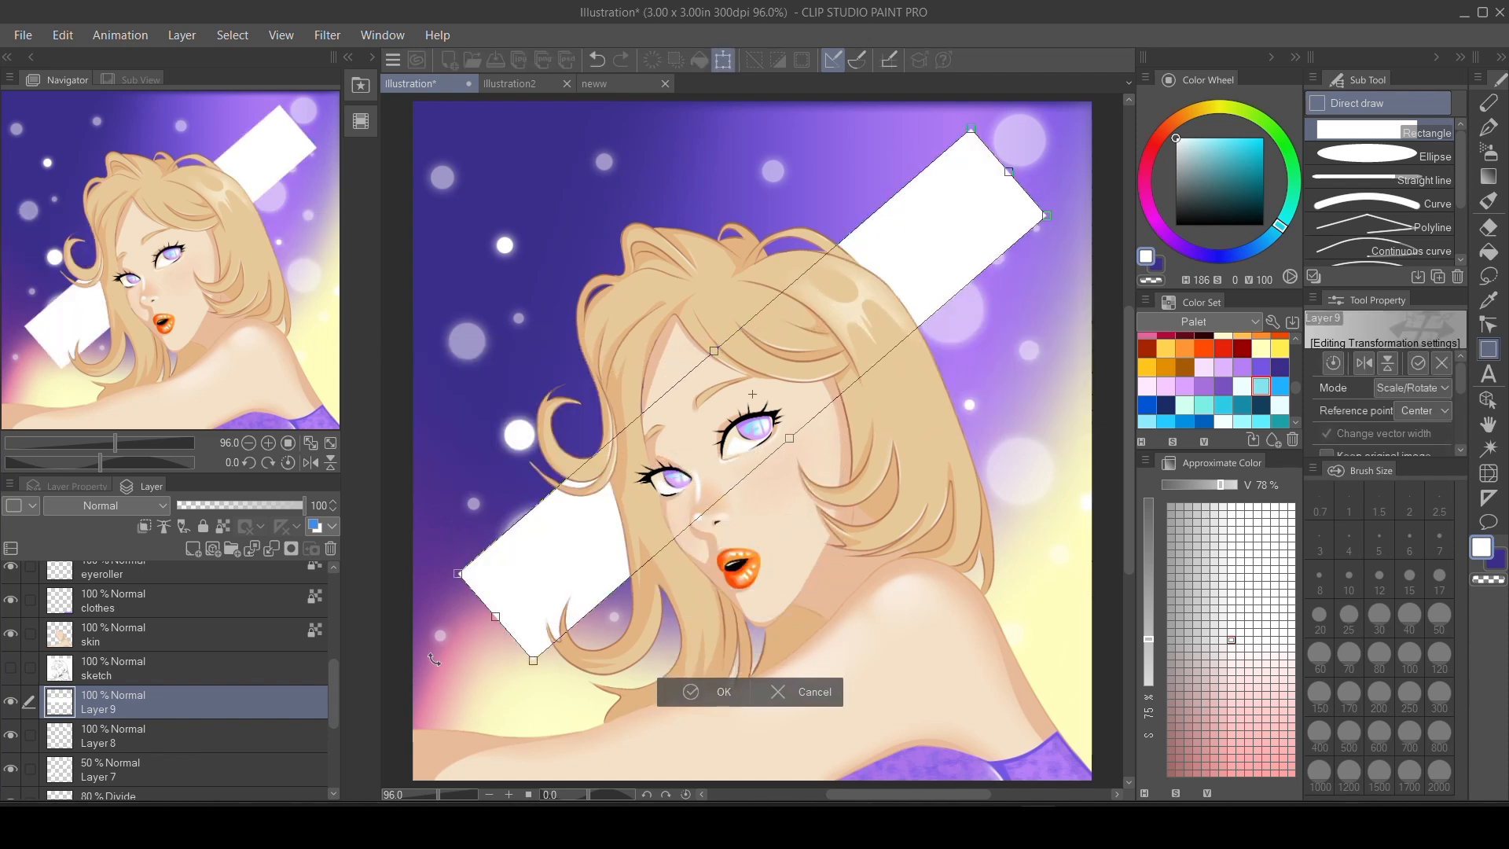
{"action": "left_click_drag", "start_coordinate": [495, 616], "coordinate": [565, 556]}
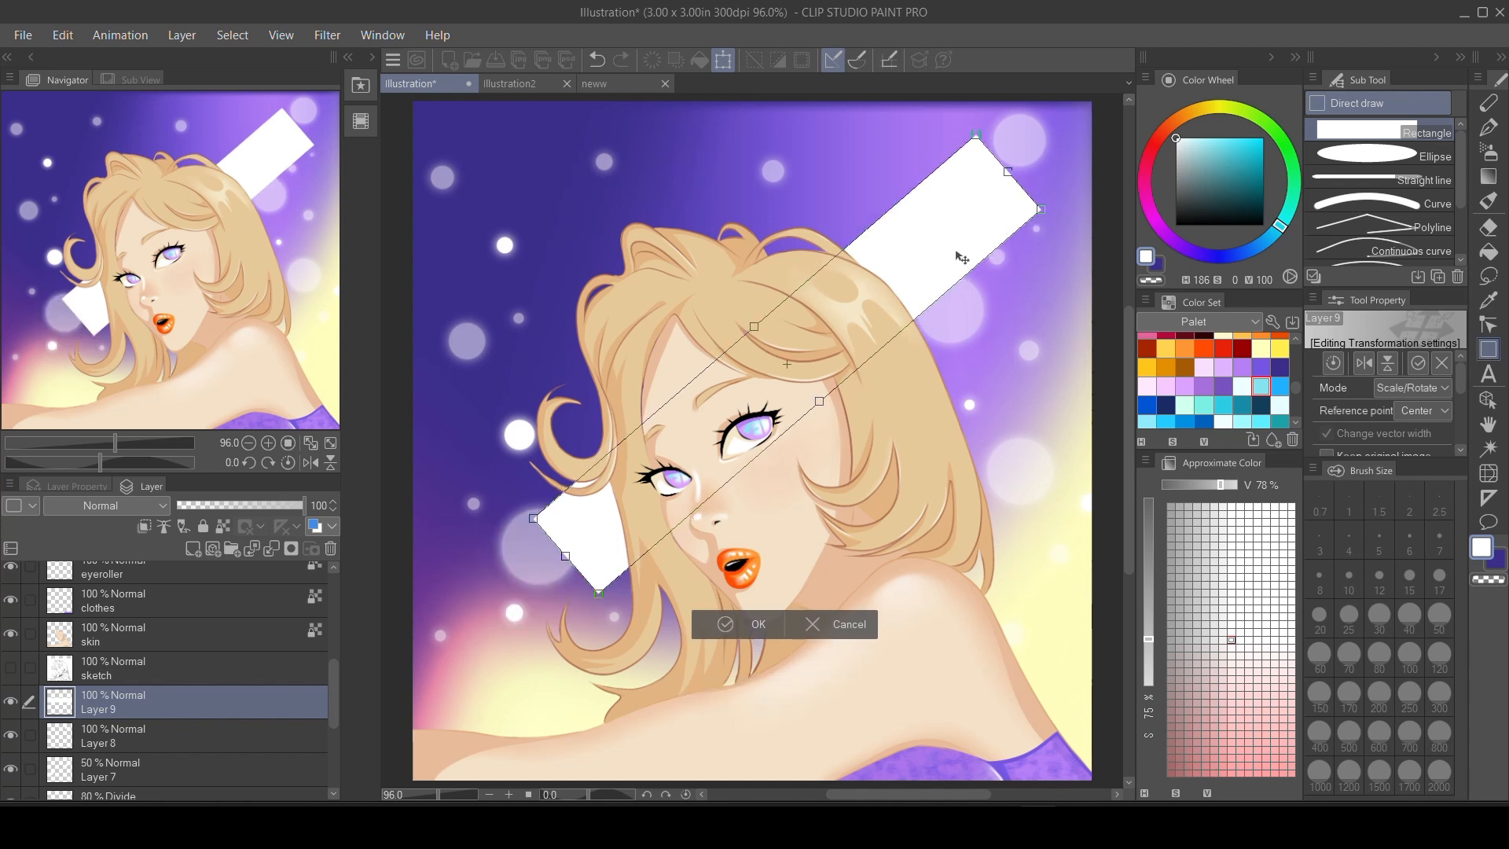
{"action": "left_click_drag", "start_coordinate": [957, 252], "coordinate": [1090, 140]}
{"action": "mouse_move", "coordinate": [985, 228]}
{"action": "left_mouse_down"}
{"action": "mouse_move", "coordinate": [1055, 162]}
{"action": "mouse_move", "coordinate": [970, 235]}
{"action": "left_mouse_up"}
{"action": "left_click", "coordinate": [910, 478]}
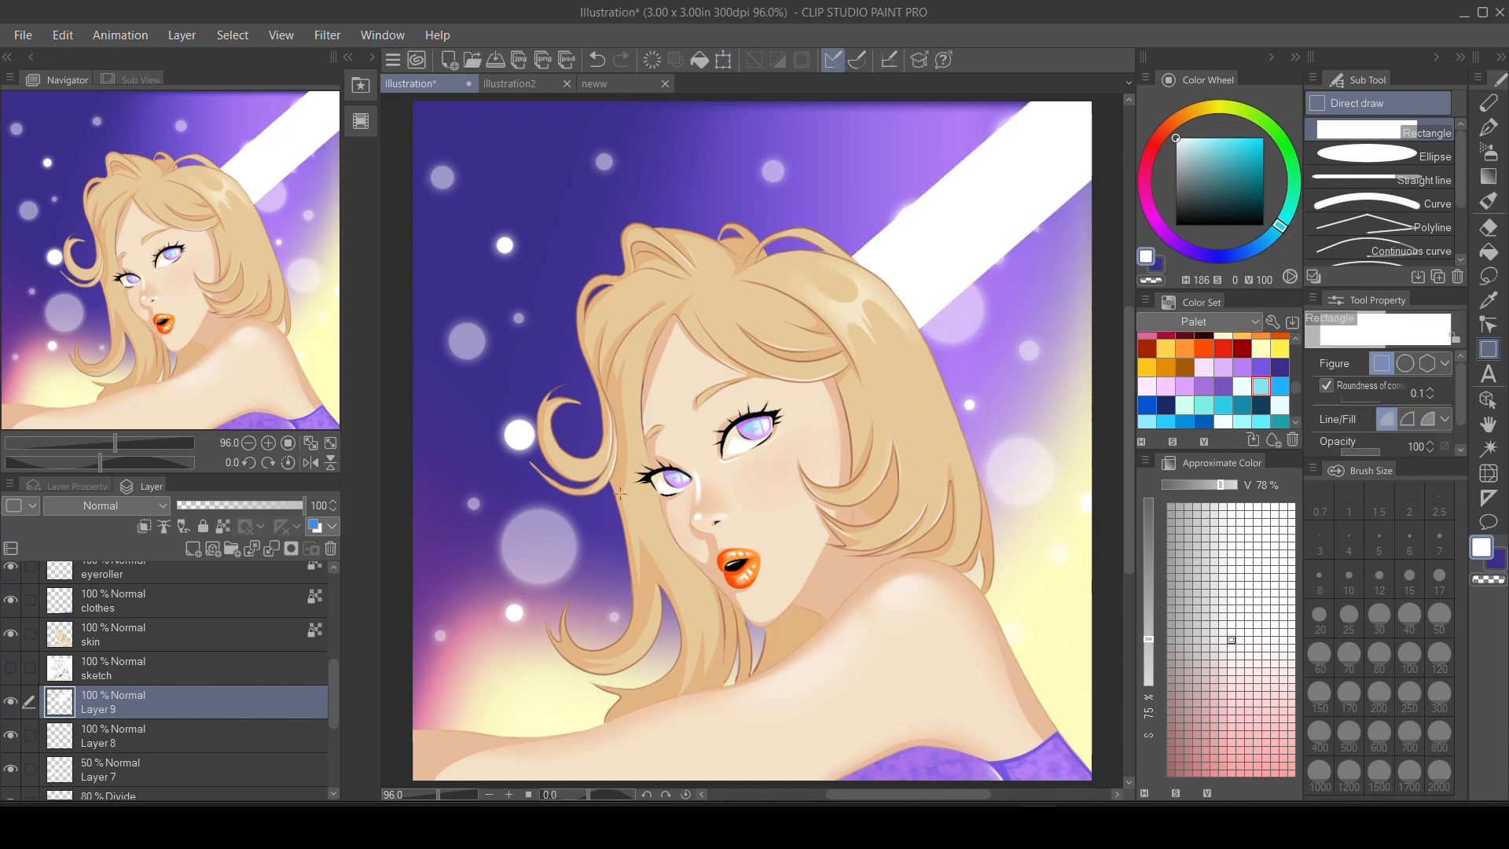
Duplicate the diagonal band's layer, scale the copy down and place it parallel just below the original band.
{"action": "key", "text": "ctrl+j"}
{"action": "key", "text": "ctrl+t"}
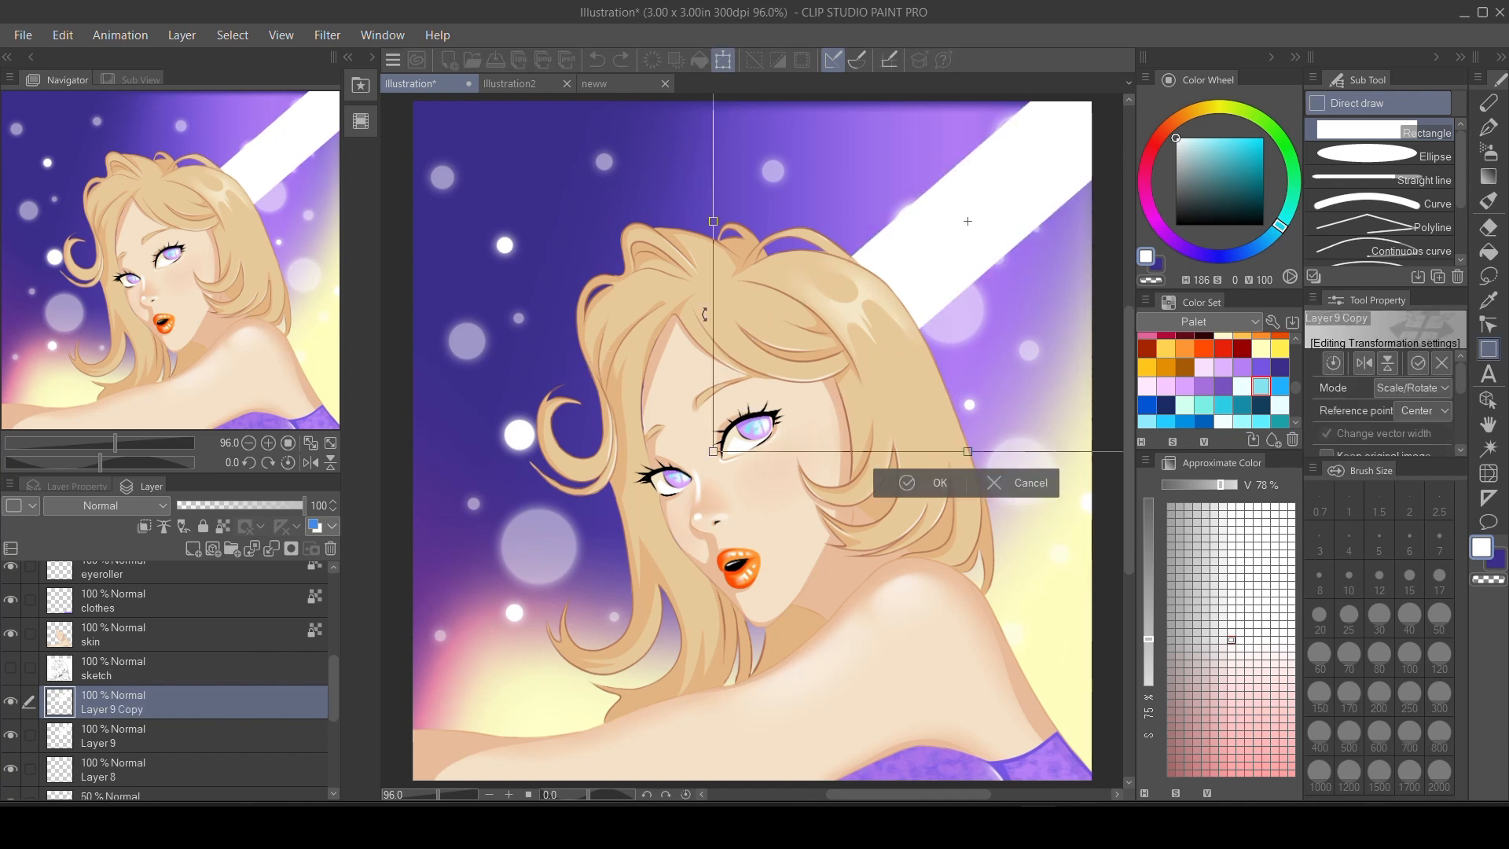
{"action": "left_click_drag", "start_coordinate": [949, 275], "coordinate": [730, 436]}
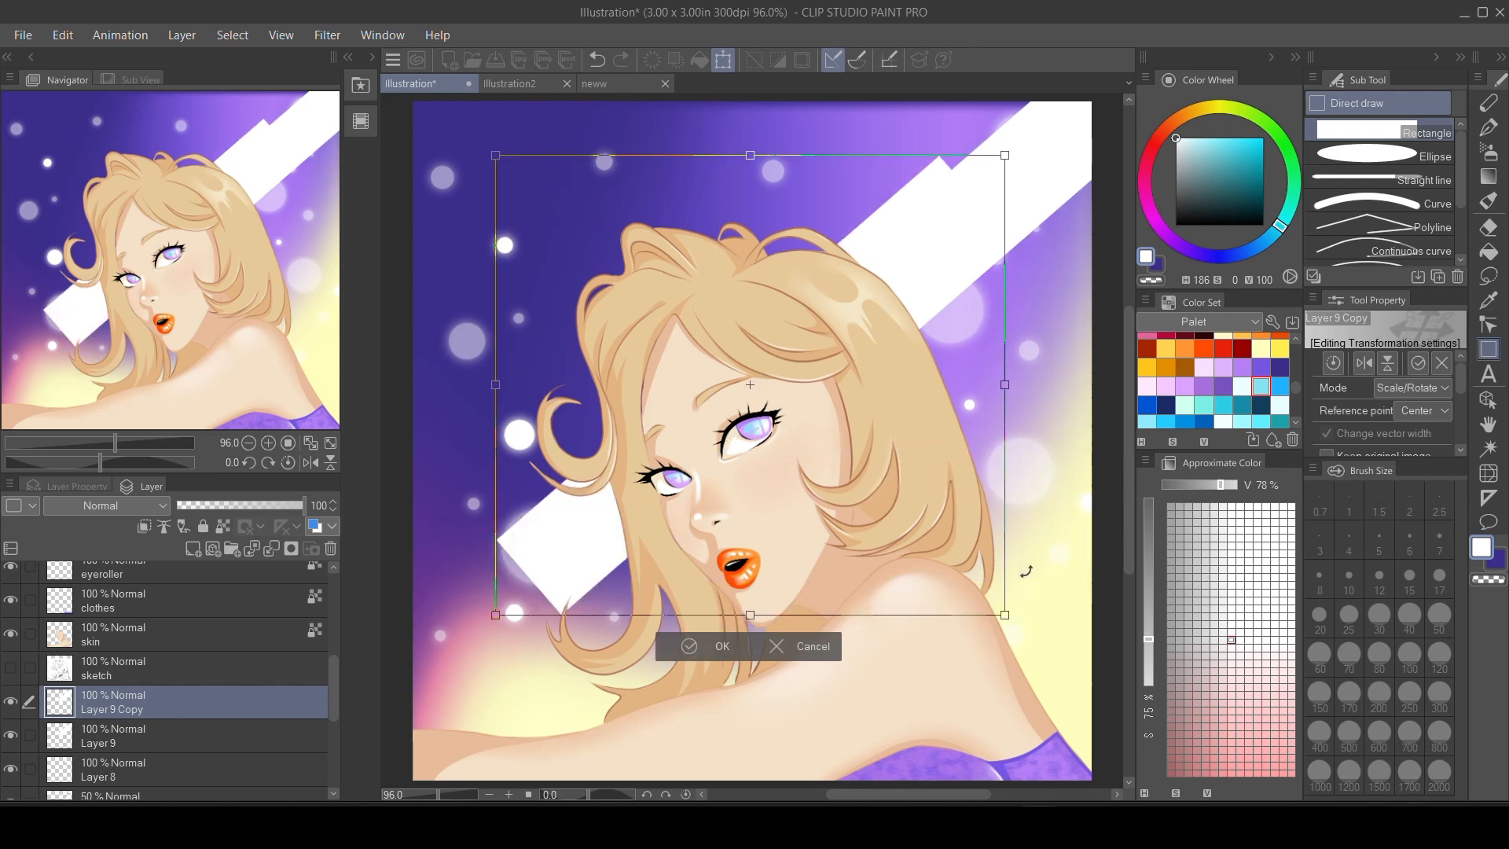
{"action": "left_click_drag", "start_coordinate": [1001, 612], "coordinate": [865, 486]}
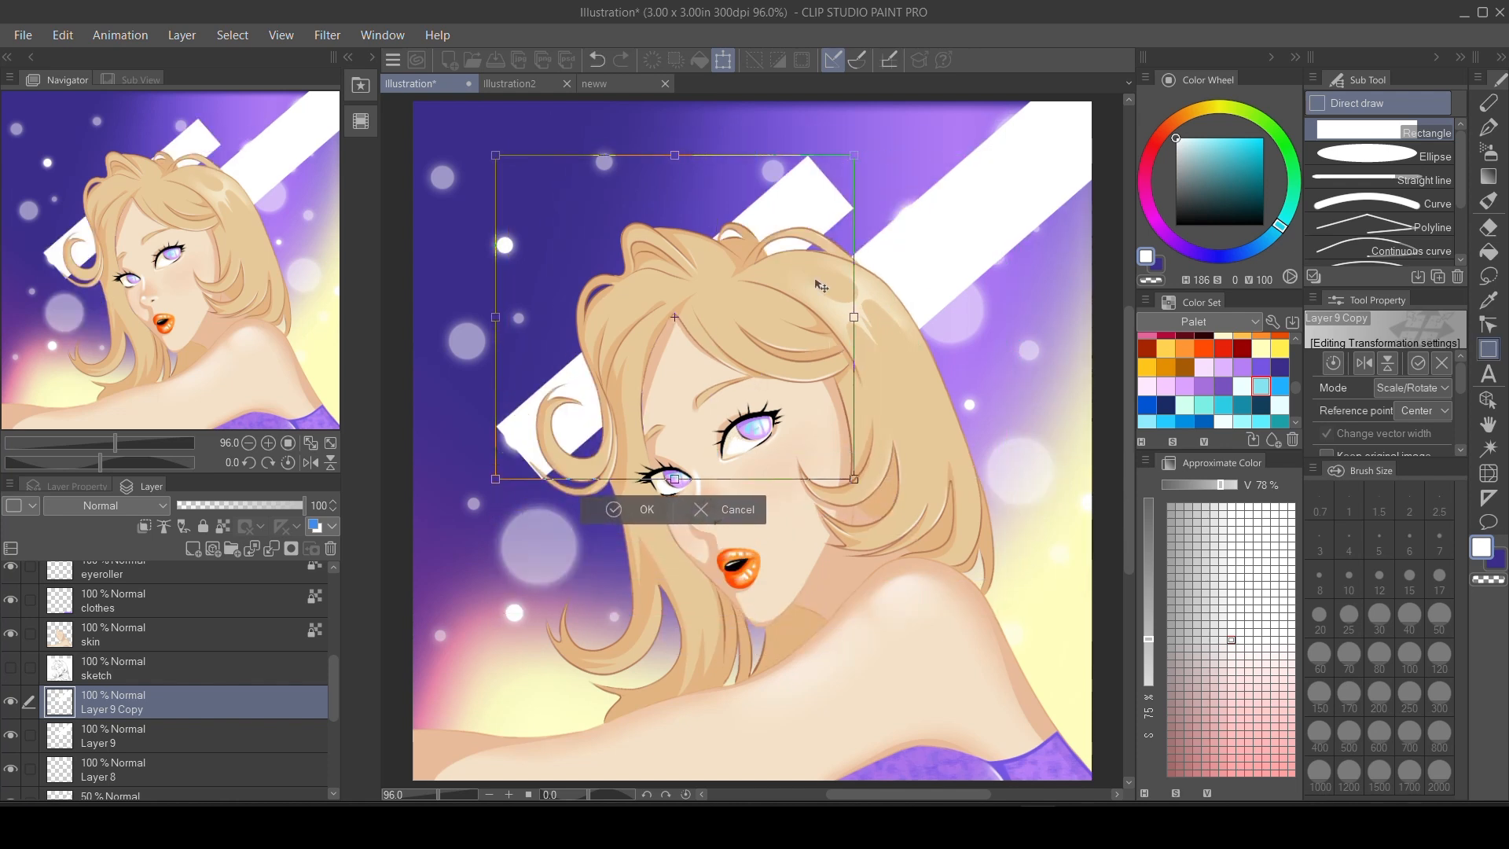
{"action": "left_click_drag", "start_coordinate": [701, 242], "coordinate": [1086, 235]}
{"action": "left_click_drag", "start_coordinate": [992, 340], "coordinate": [1018, 314]}
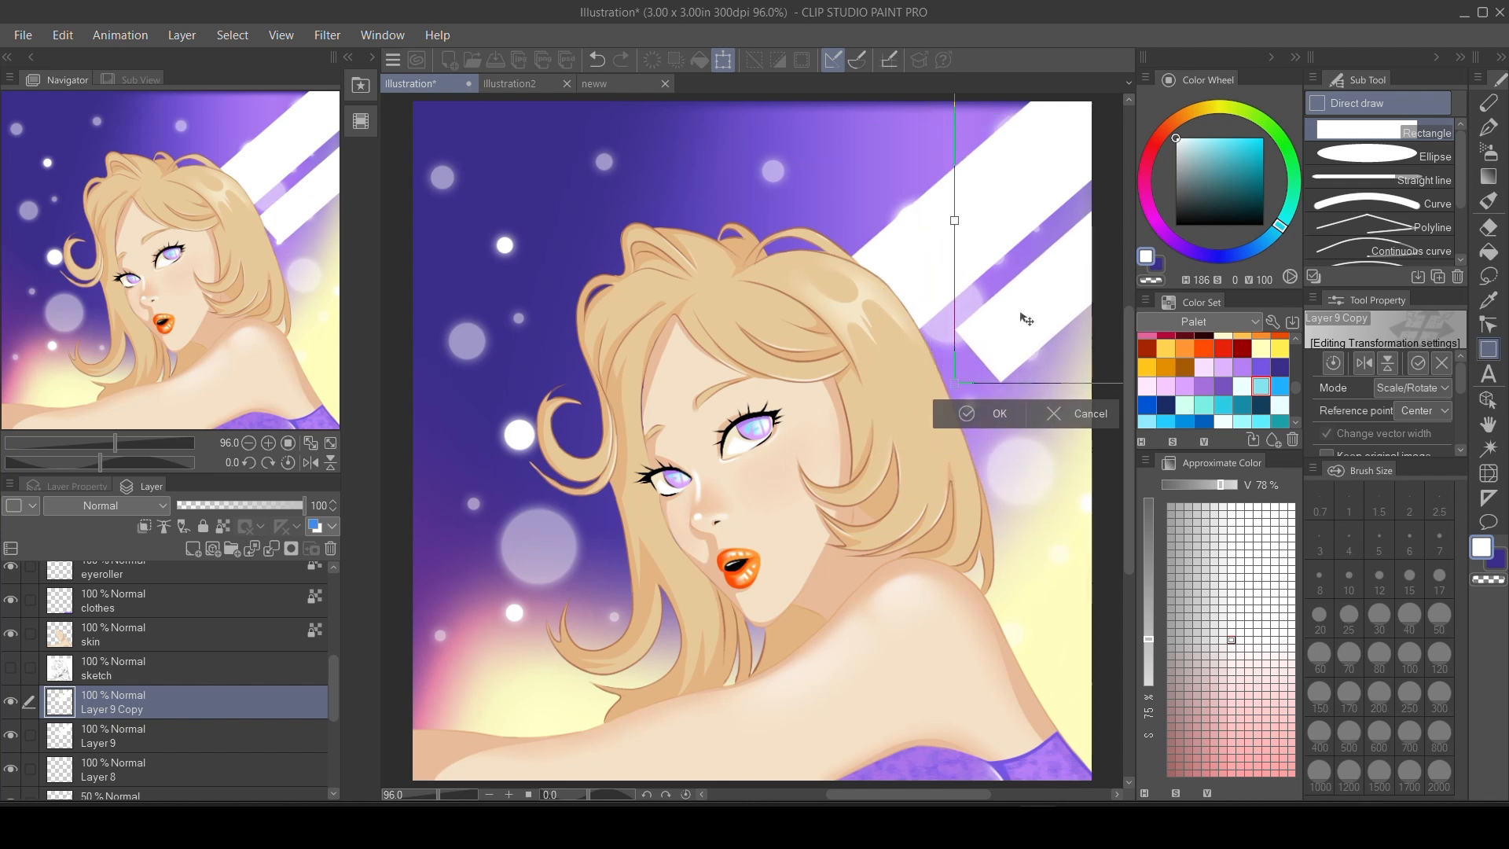
{"action": "left_click", "coordinate": [975, 418]}
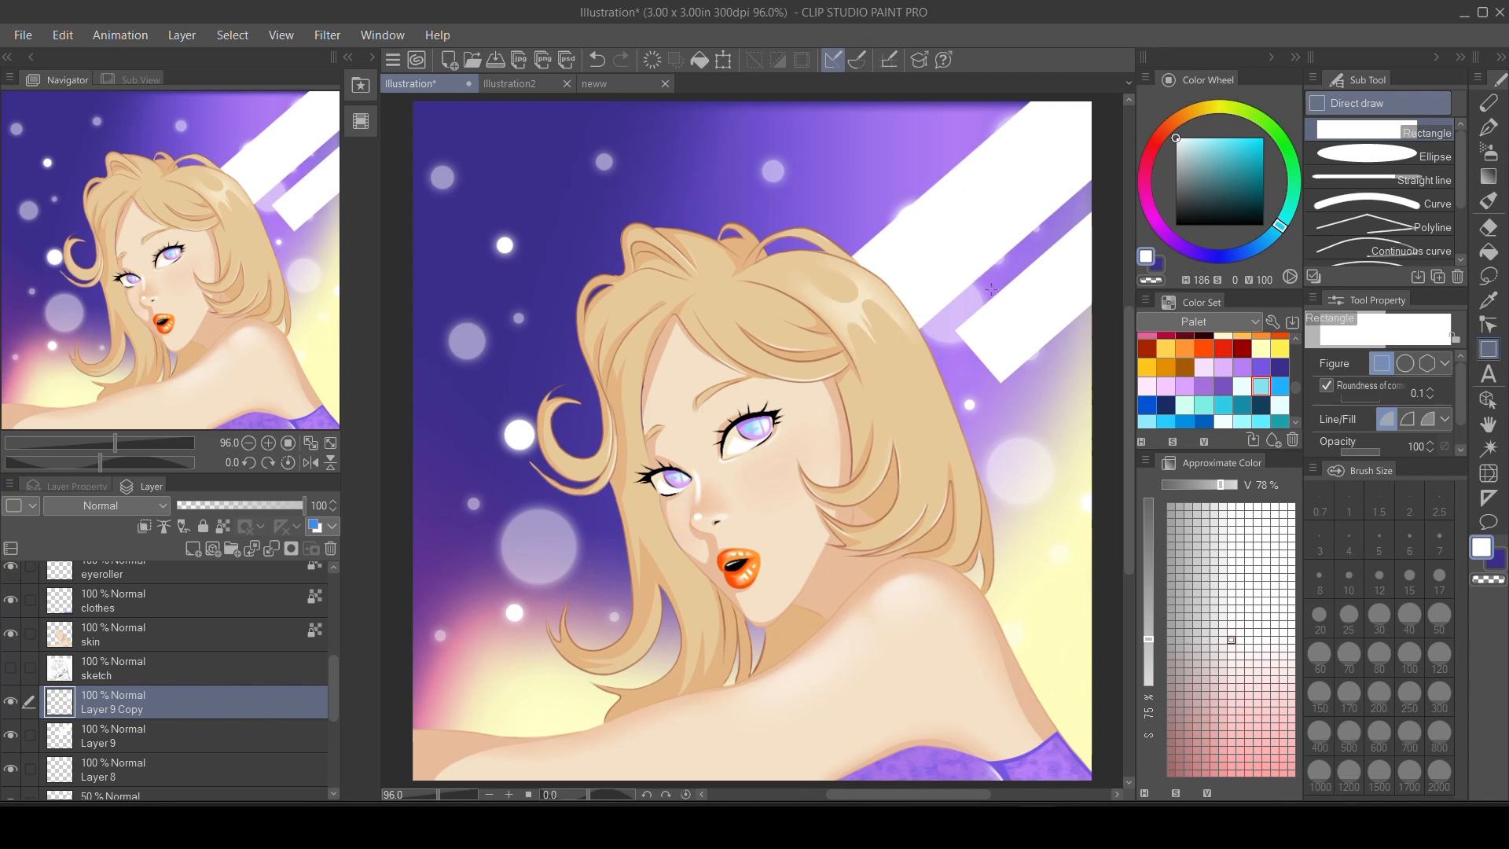
Soften both diagonal bands into diffuse light beams on their own layers using the K Blender Strong brush at size 100.
{"action": "key", "text": "j"}
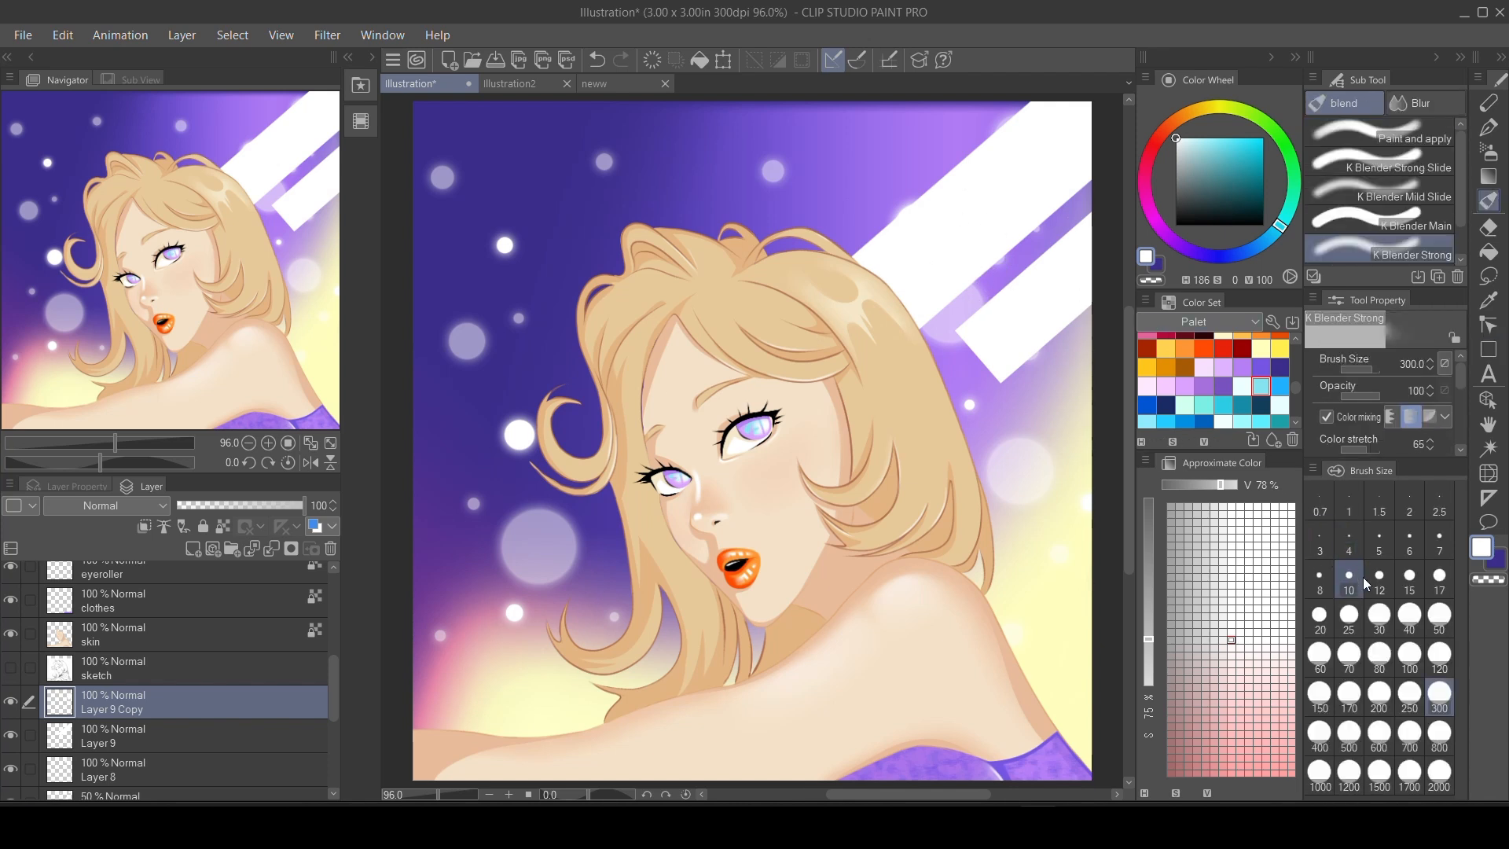
{"action": "left_click", "coordinate": [1409, 656]}
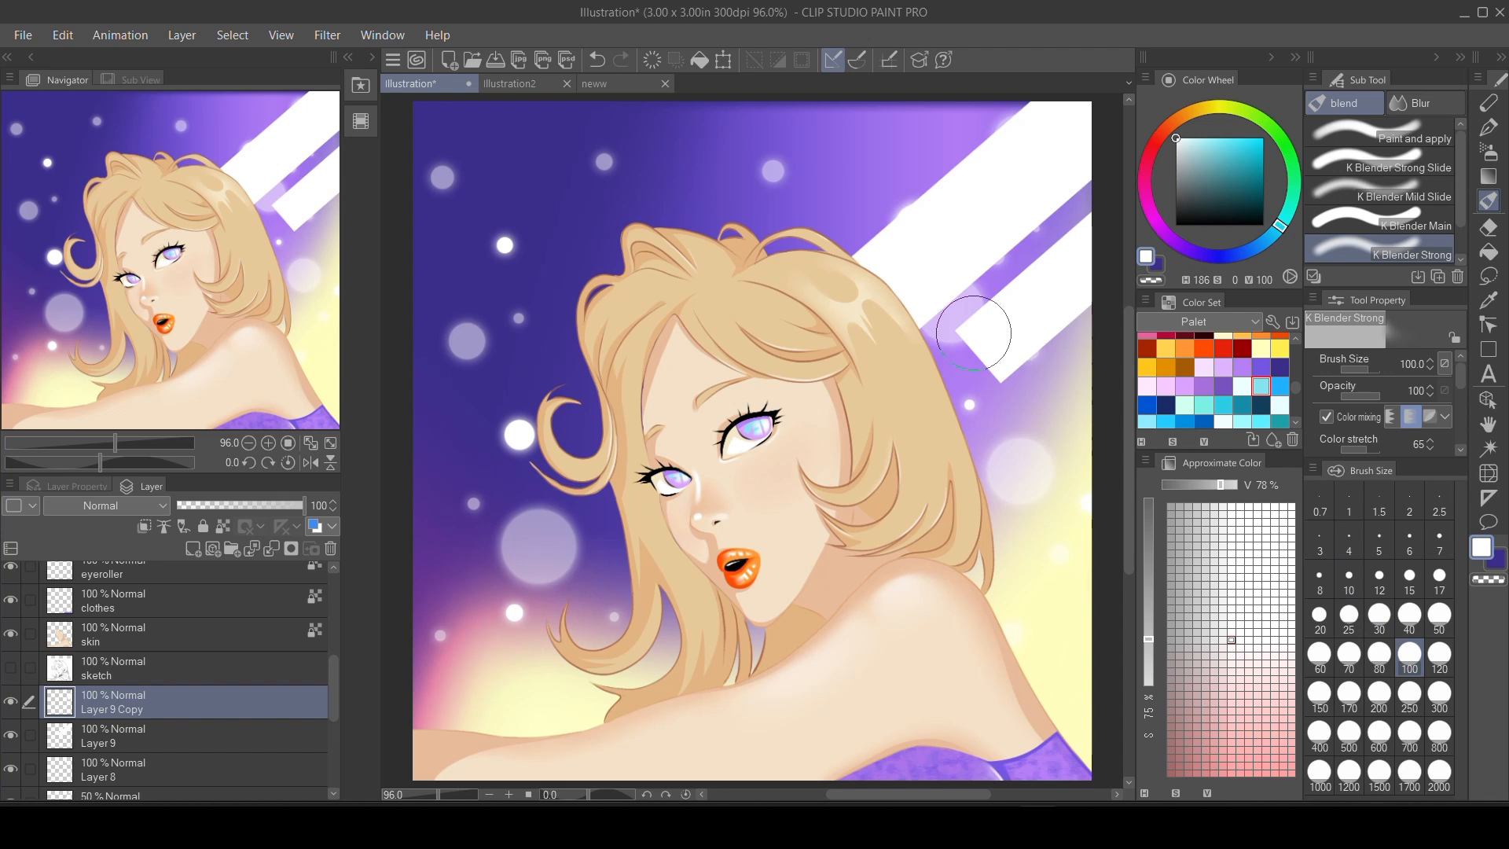
{"action": "mouse_move", "coordinate": [977, 320]}
{"action": "left_mouse_down"}
{"action": "mouse_move", "coordinate": [983, 355]}
{"action": "mouse_move", "coordinate": [1012, 347]}
{"action": "mouse_move", "coordinate": [930, 423]}
{"action": "mouse_move", "coordinate": [1018, 323]}
{"action": "mouse_move", "coordinate": [913, 379]}
{"action": "mouse_move", "coordinate": [1061, 276]}
{"action": "mouse_move", "coordinate": [859, 438]}
{"action": "mouse_move", "coordinate": [1063, 267]}
{"action": "mouse_move", "coordinate": [1065, 288]}
{"action": "mouse_move", "coordinate": [1067, 272]}
{"action": "mouse_move", "coordinate": [1017, 315]}
{"action": "mouse_move", "coordinate": [1121, 222]}
{"action": "mouse_move", "coordinate": [1019, 304]}
{"action": "mouse_move", "coordinate": [1065, 248]}
{"action": "mouse_move", "coordinate": [1087, 272]}
{"action": "left_mouse_up"}
{"action": "left_click_drag", "start_coordinate": [945, 414], "coordinate": [1100, 291]}
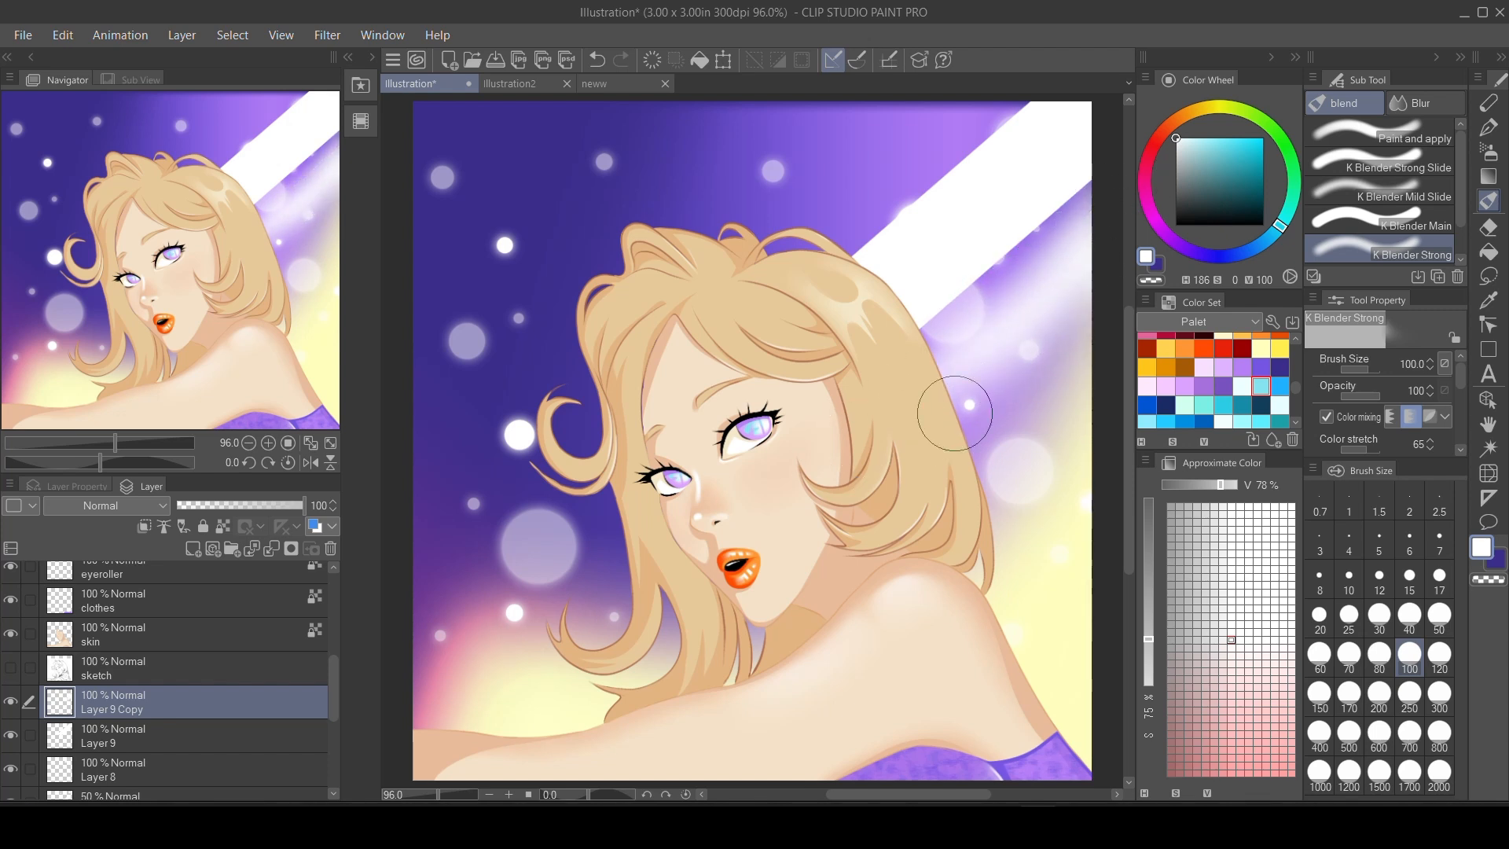
{"action": "left_click", "coordinate": [210, 734]}
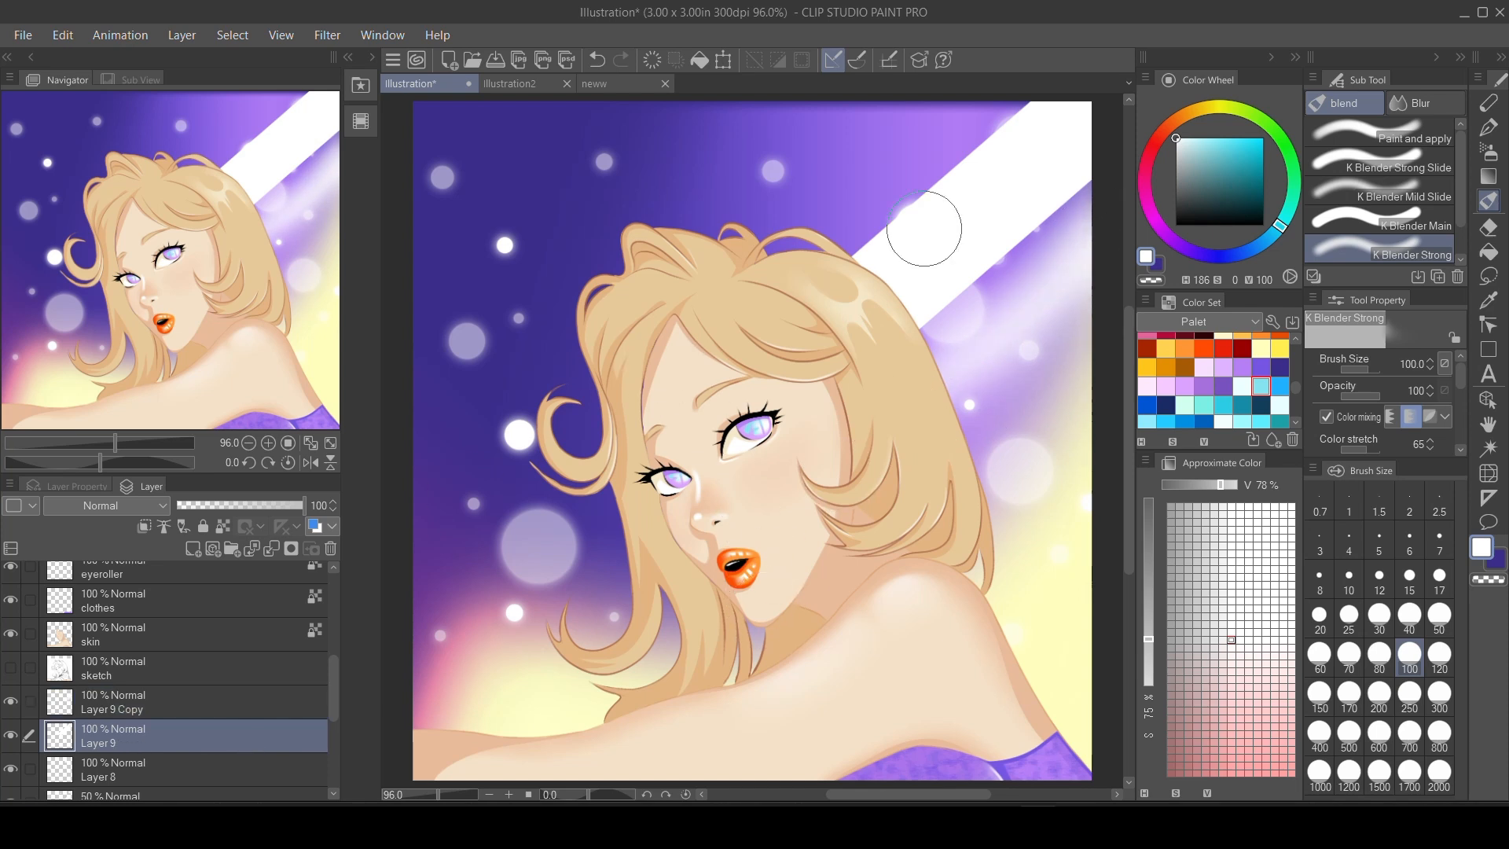
{"action": "mouse_move", "coordinate": [925, 228]}
{"action": "left_mouse_down"}
{"action": "mouse_move", "coordinate": [858, 238]}
{"action": "mouse_move", "coordinate": [1009, 140]}
{"action": "mouse_move", "coordinate": [1033, 99]}
{"action": "left_mouse_up"}
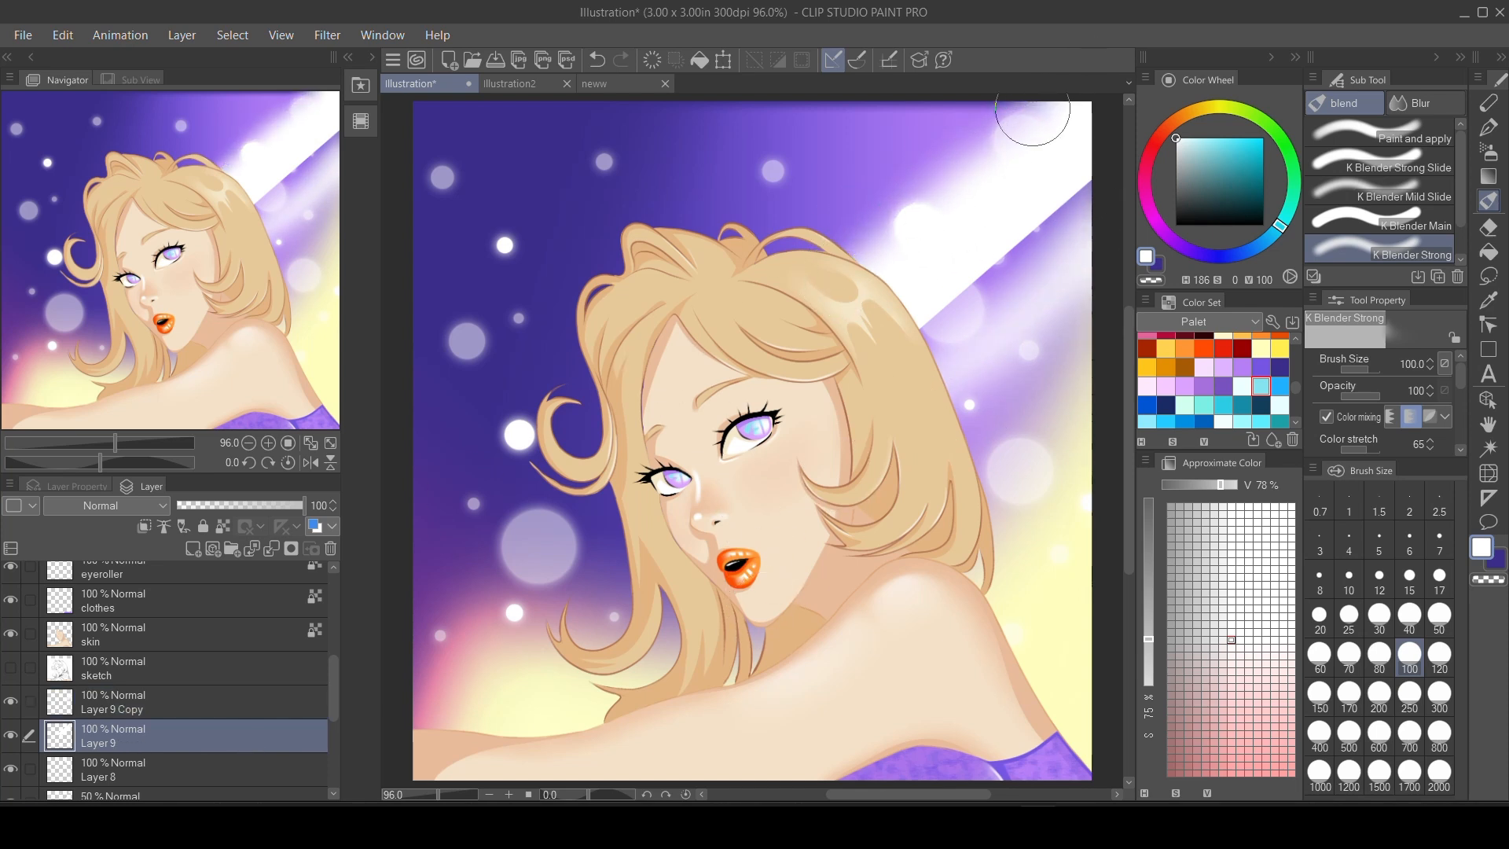
{"action": "left_click_drag", "start_coordinate": [947, 279], "coordinate": [1104, 146]}
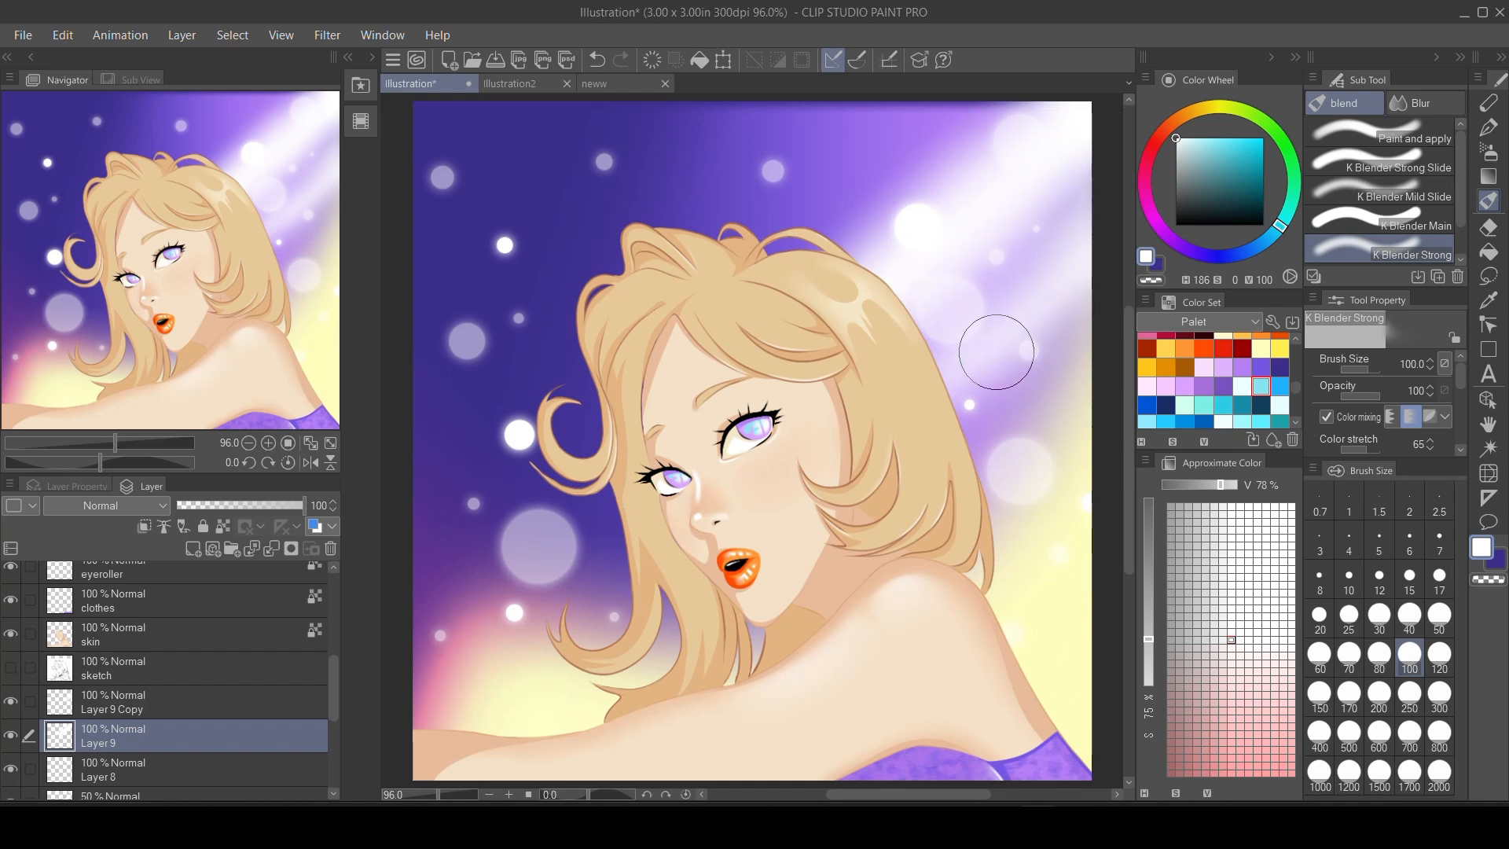
Give Layer 9 a salmon layer colour (E68173) and set its blending mode to Divide.
{"action": "left_click", "coordinate": [332, 527]}
{"action": "left_click", "coordinate": [355, 579]}
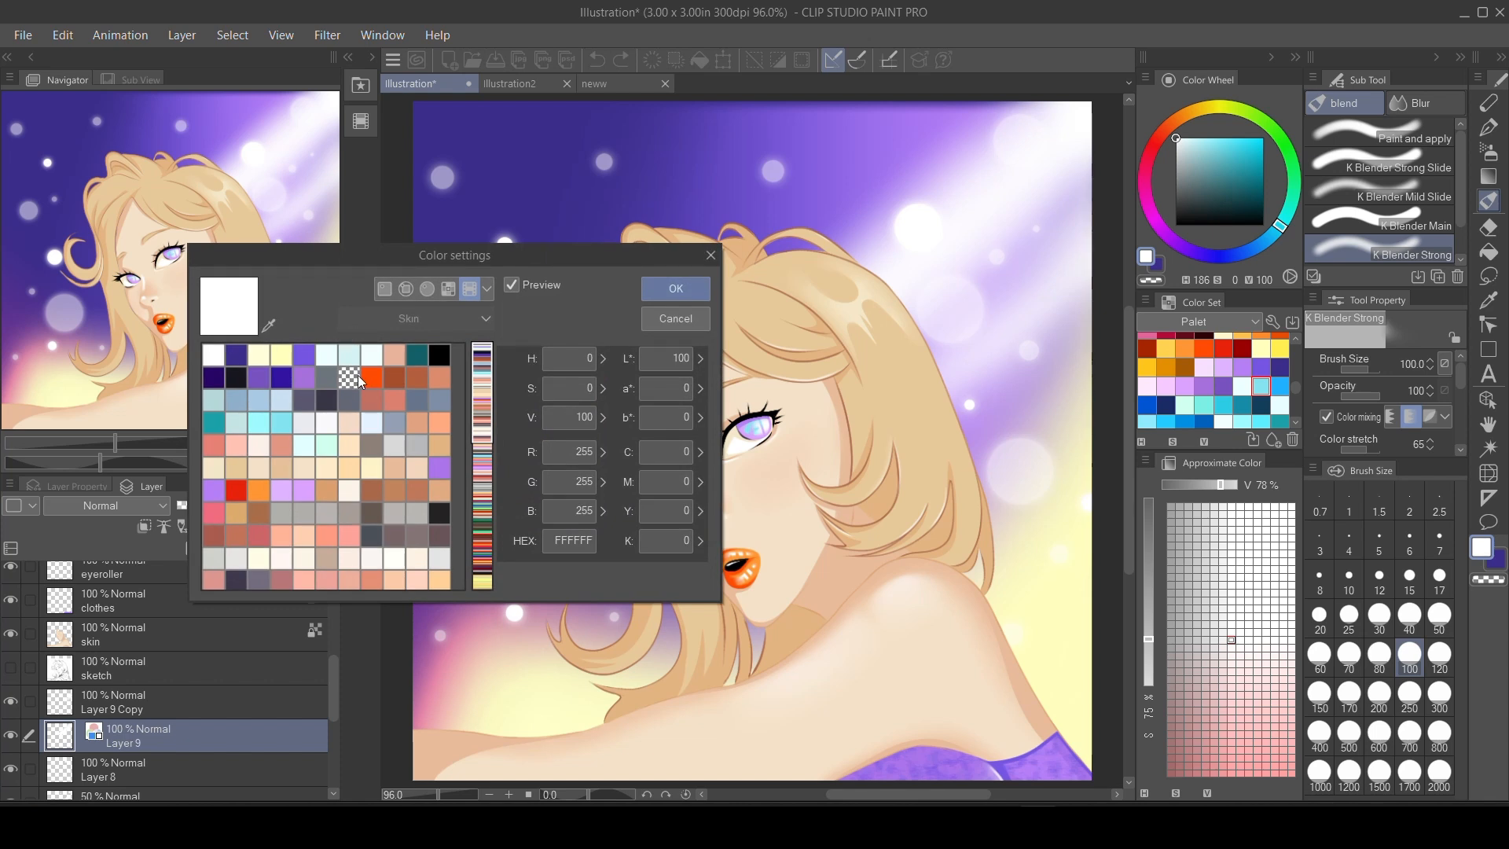
{"action": "left_click", "coordinate": [373, 374]}
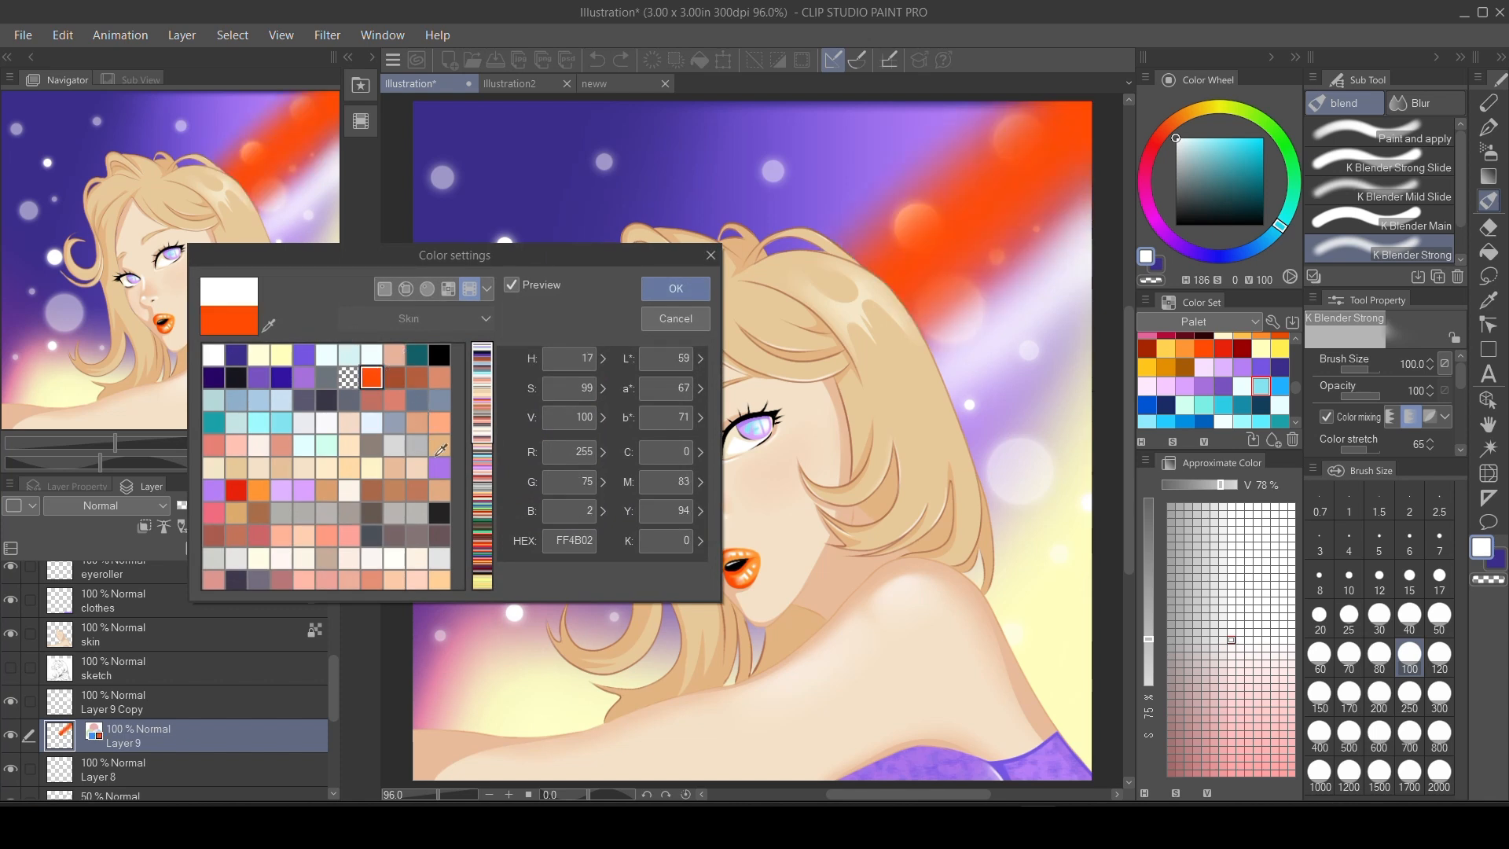
{"action": "left_click", "coordinate": [215, 447]}
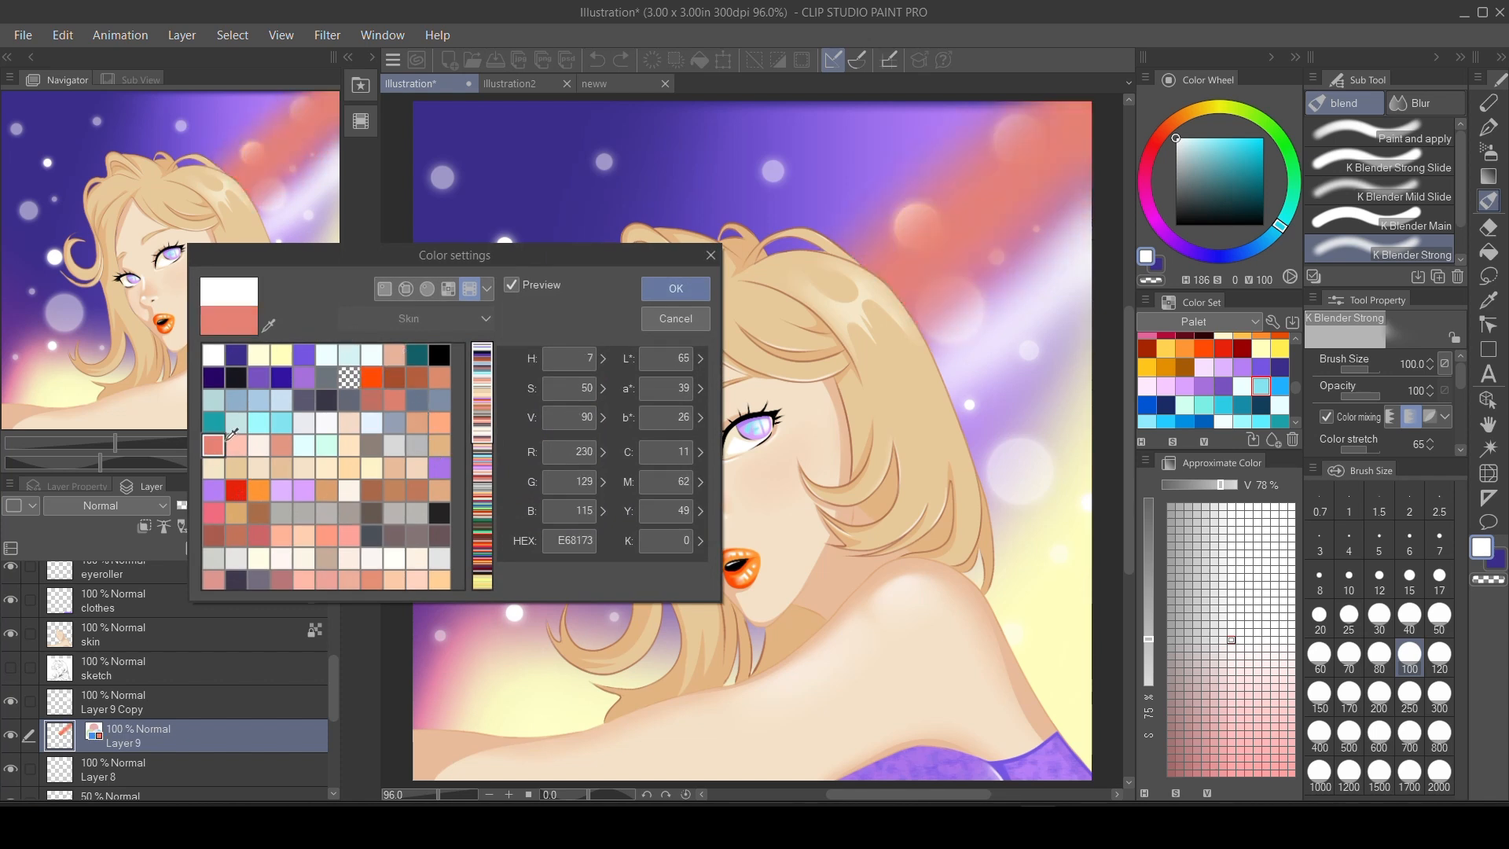
{"action": "left_click", "coordinate": [677, 285]}
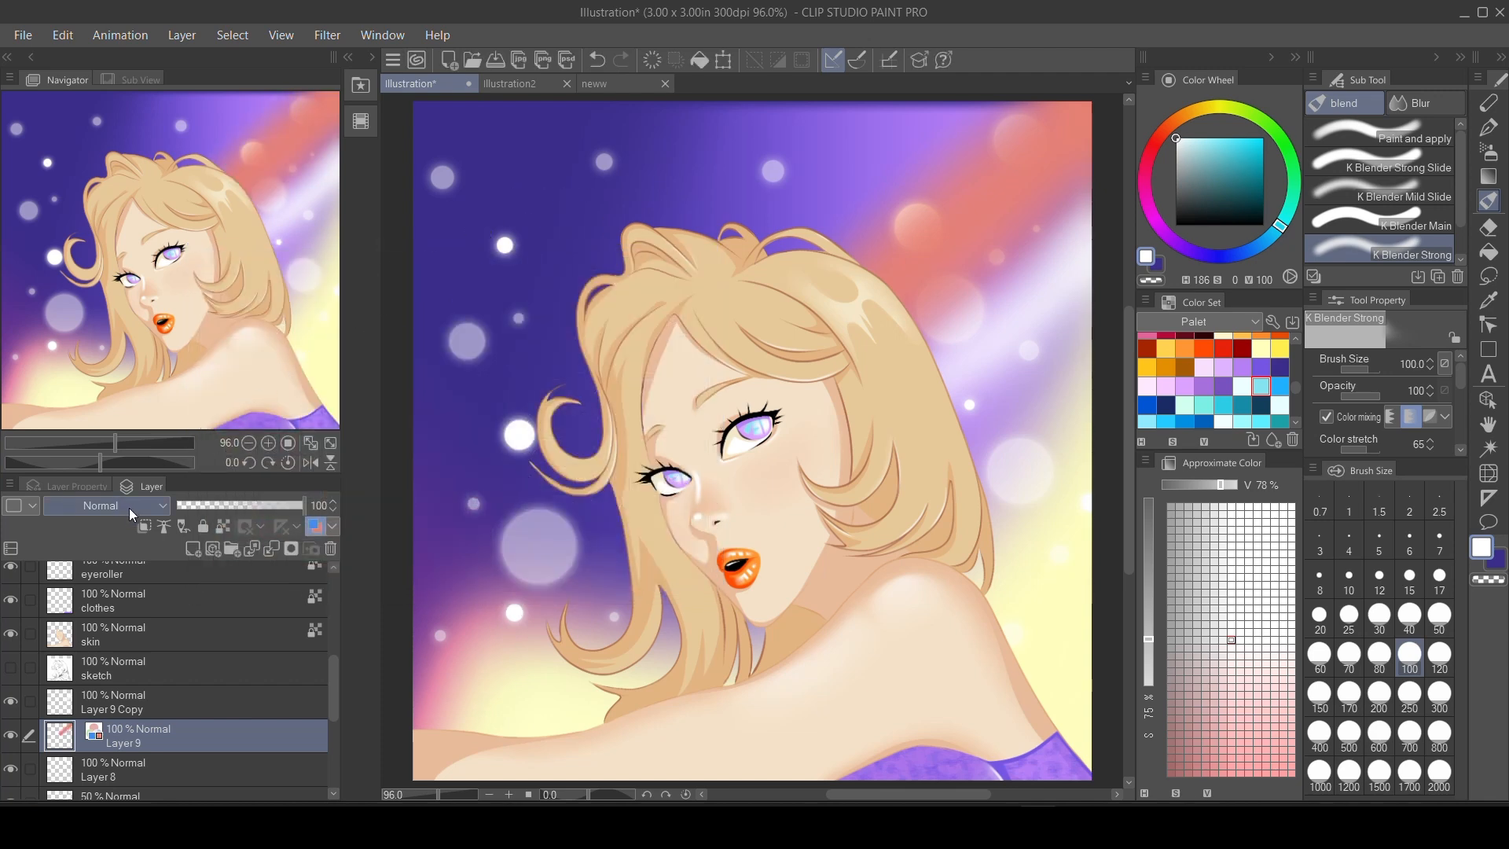
{"action": "left_click", "coordinate": [129, 508]}
{"action": "left_click", "coordinate": [117, 451]}
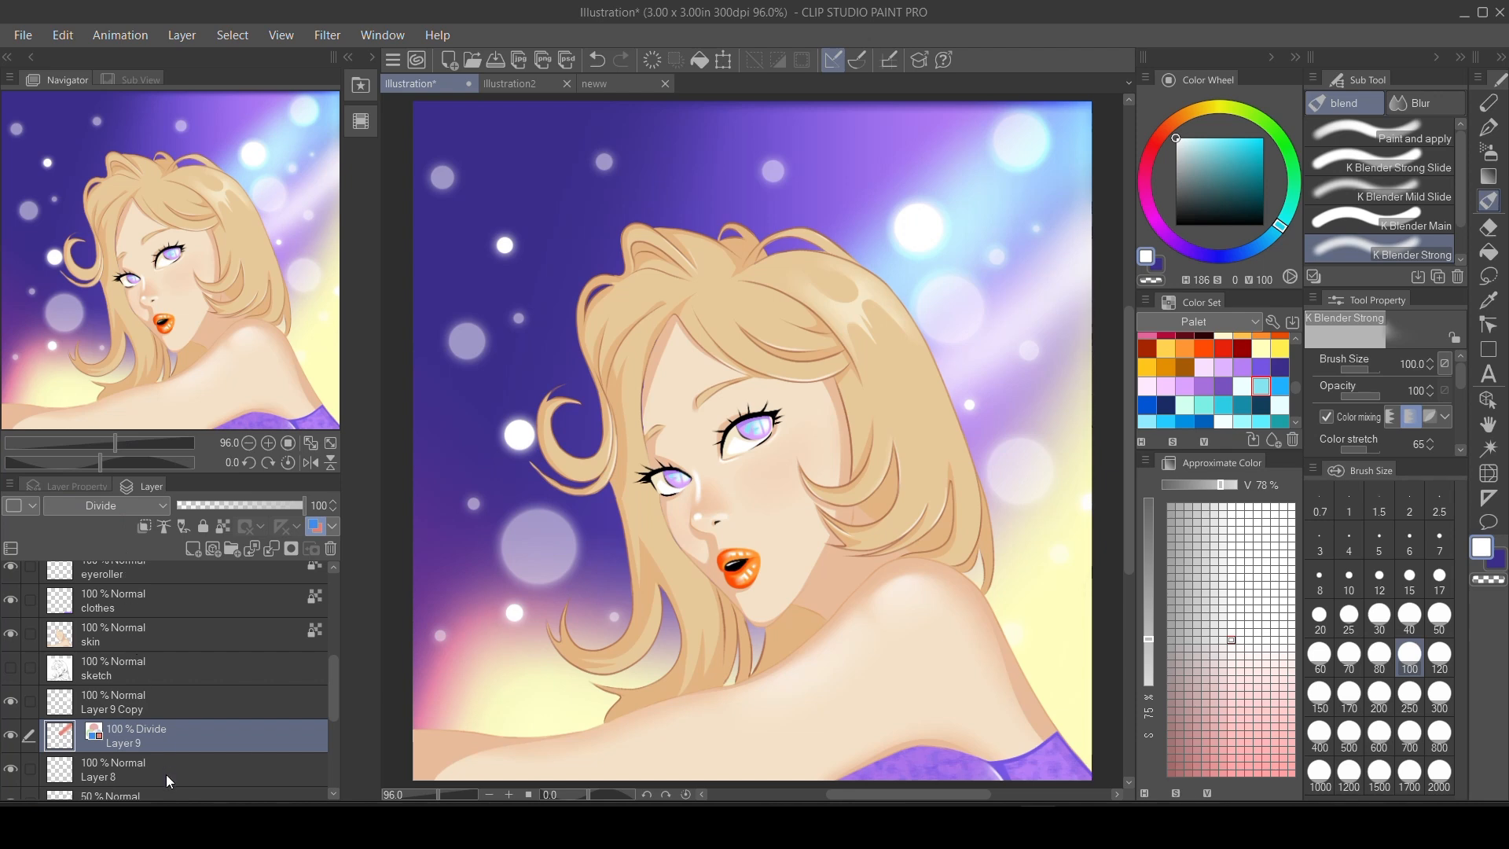
Give Layer 9 Copy an orange layer colour (FF4B02) and set its blending mode to Divide.
{"action": "left_click", "coordinate": [125, 706]}
{"action": "left_click", "coordinate": [333, 524]}
{"action": "left_click", "coordinate": [356, 582]}
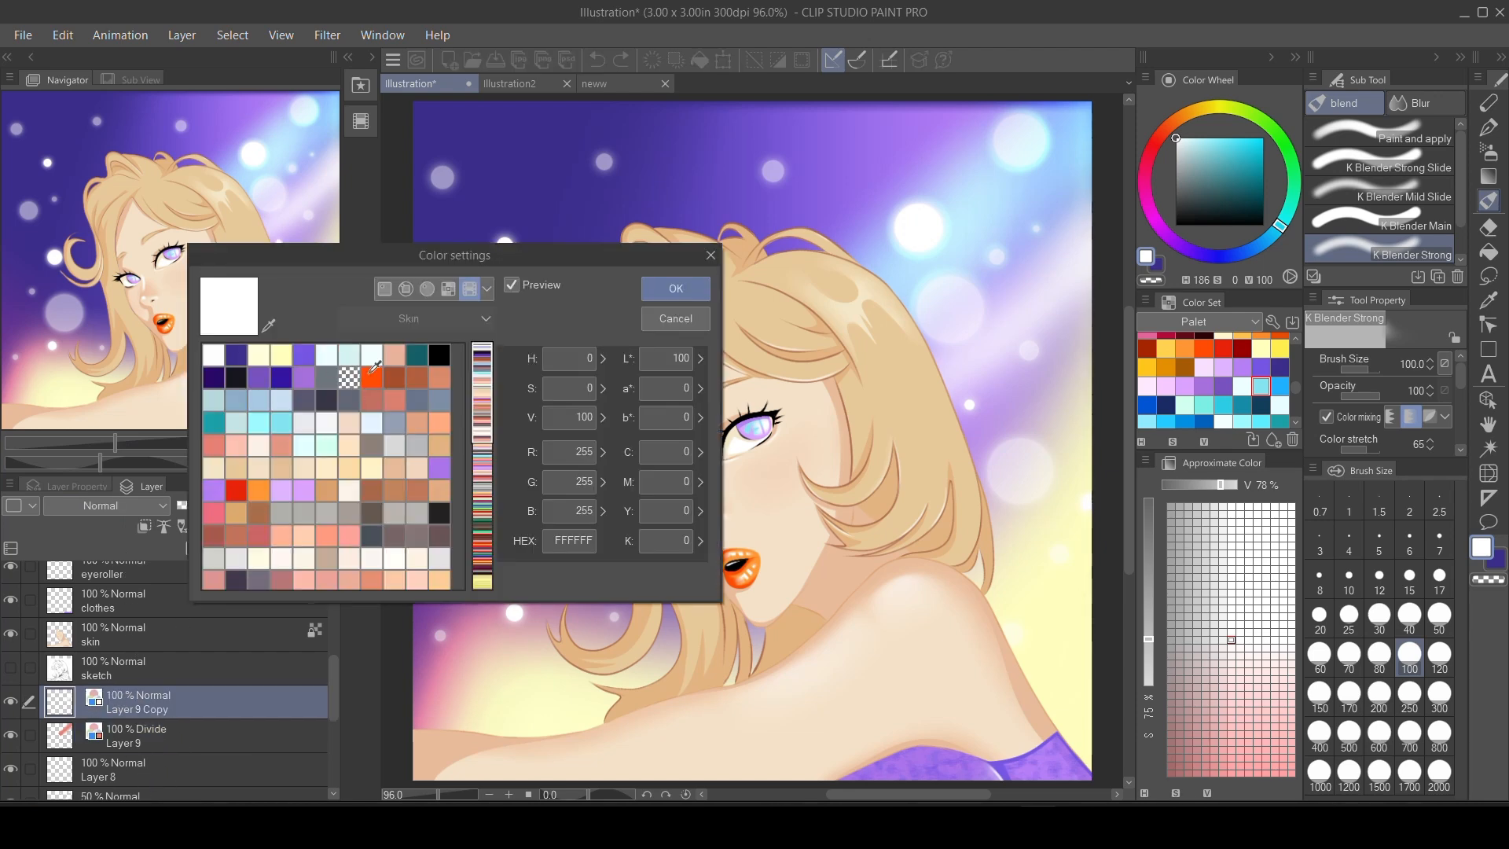
{"action": "left_click", "coordinate": [372, 378]}
{"action": "left_click", "coordinate": [675, 288]}
{"action": "left_click", "coordinate": [141, 506]}
{"action": "left_click", "coordinate": [142, 427]}
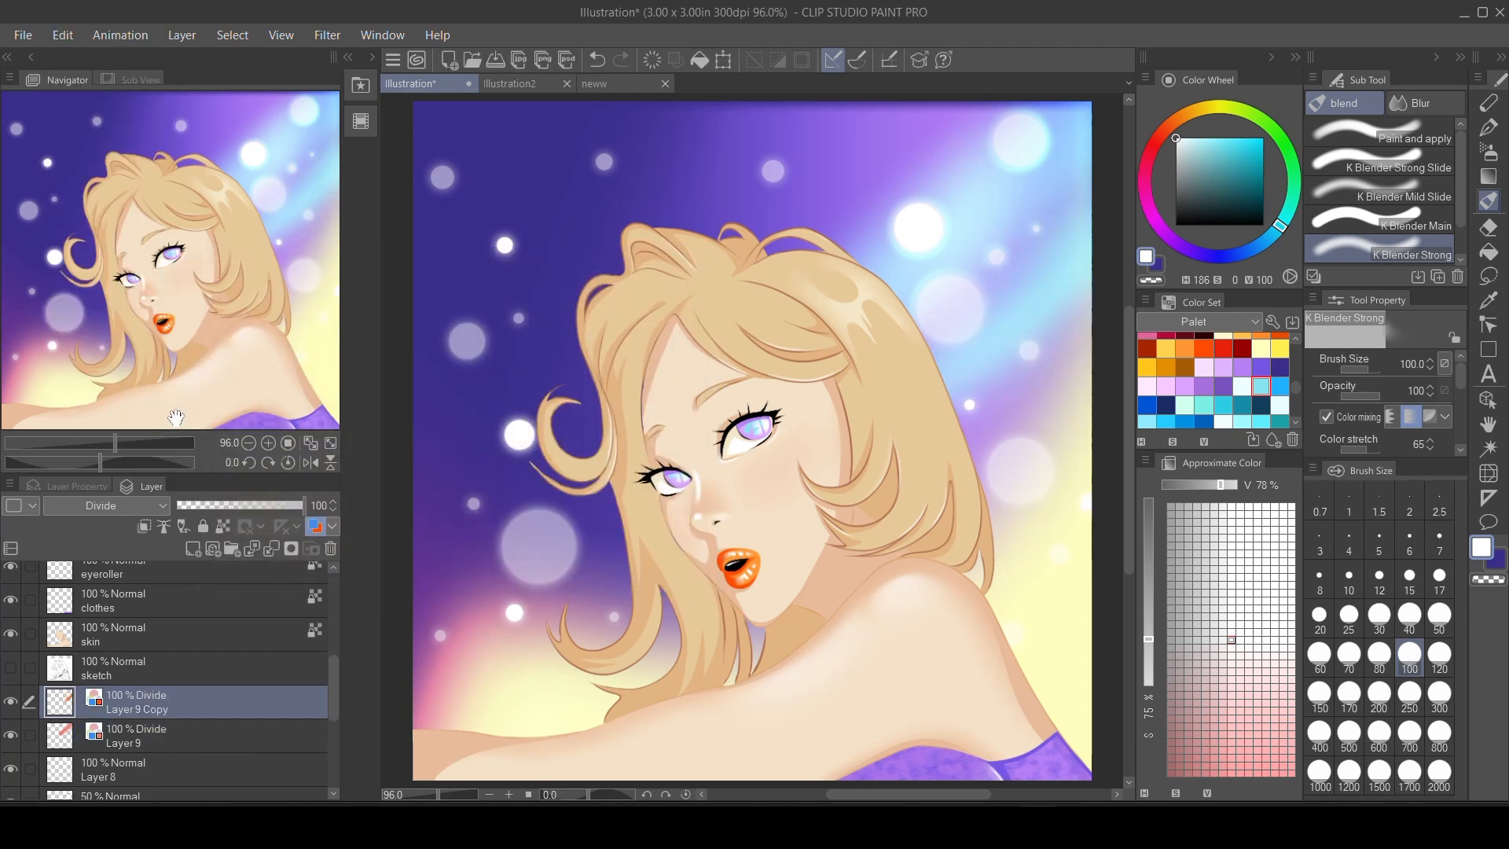
Try yellow, black, mauve and brown layer colours on Layer 9 Copy and pick red C01A23 from the Palet colour set.
{"action": "left_click", "coordinate": [333, 527]}
{"action": "left_click", "coordinate": [356, 582]}
{"action": "left_click", "coordinate": [258, 491]}
{"action": "left_click", "coordinate": [299, 486]}
{"action": "left_click", "coordinate": [282, 355]}
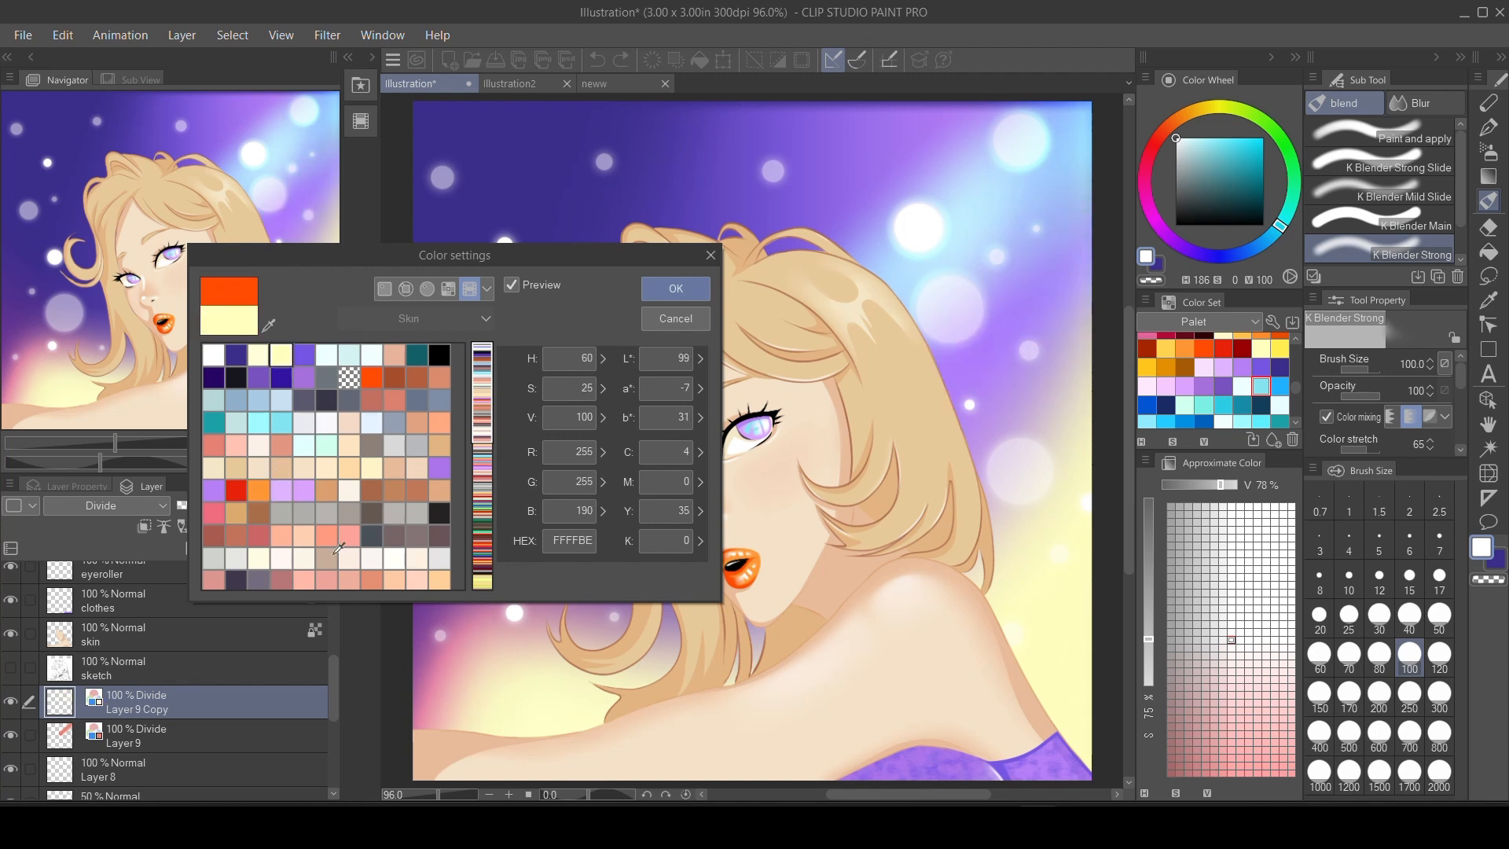
{"action": "left_click", "coordinate": [439, 355]}
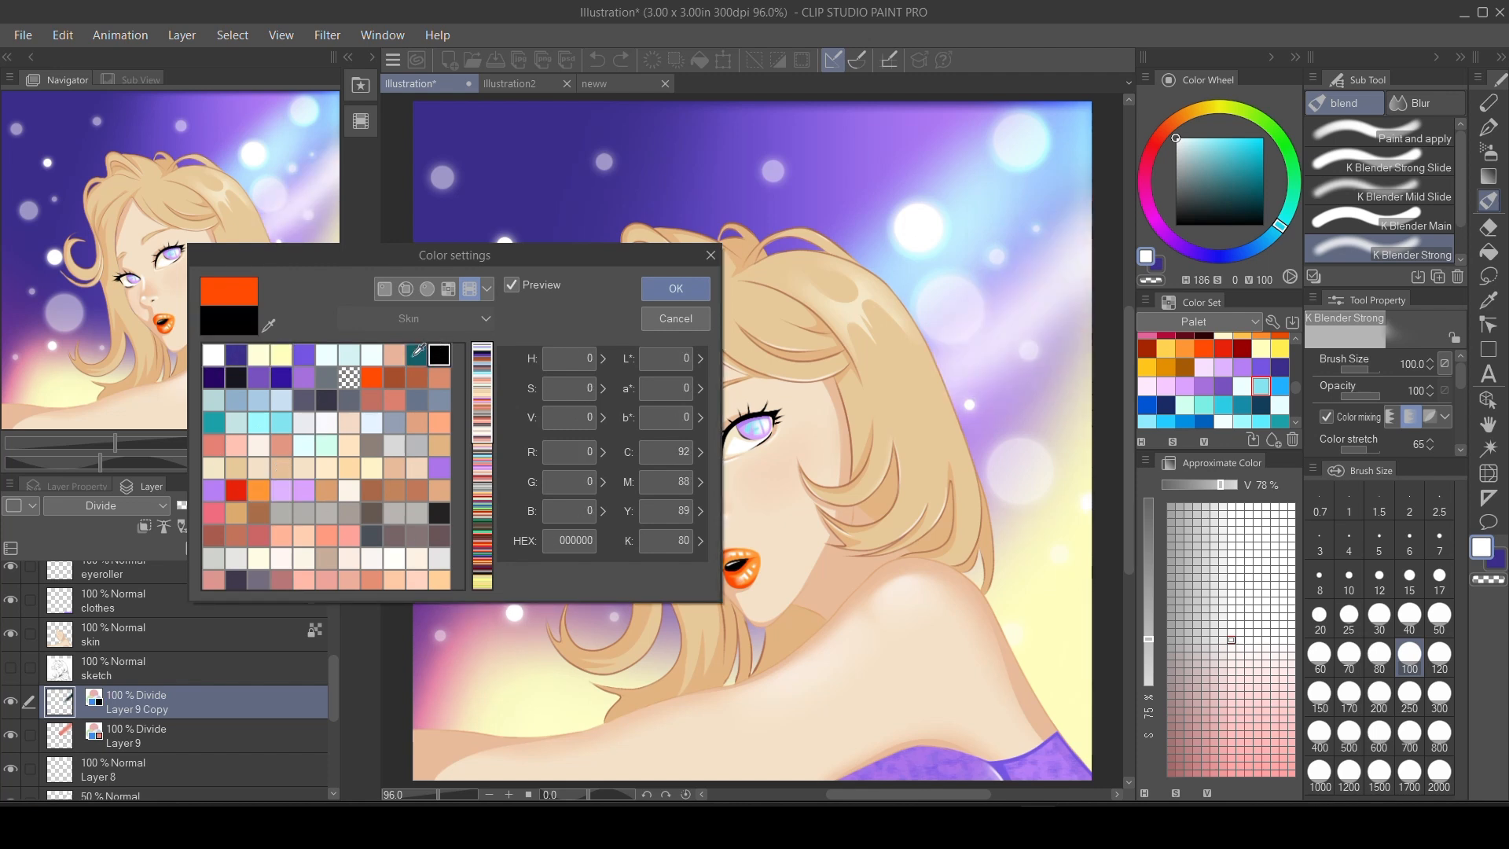
{"action": "left_click", "coordinate": [448, 288]}
{"action": "left_click", "coordinate": [418, 468]}
{"action": "left_click", "coordinate": [439, 536]}
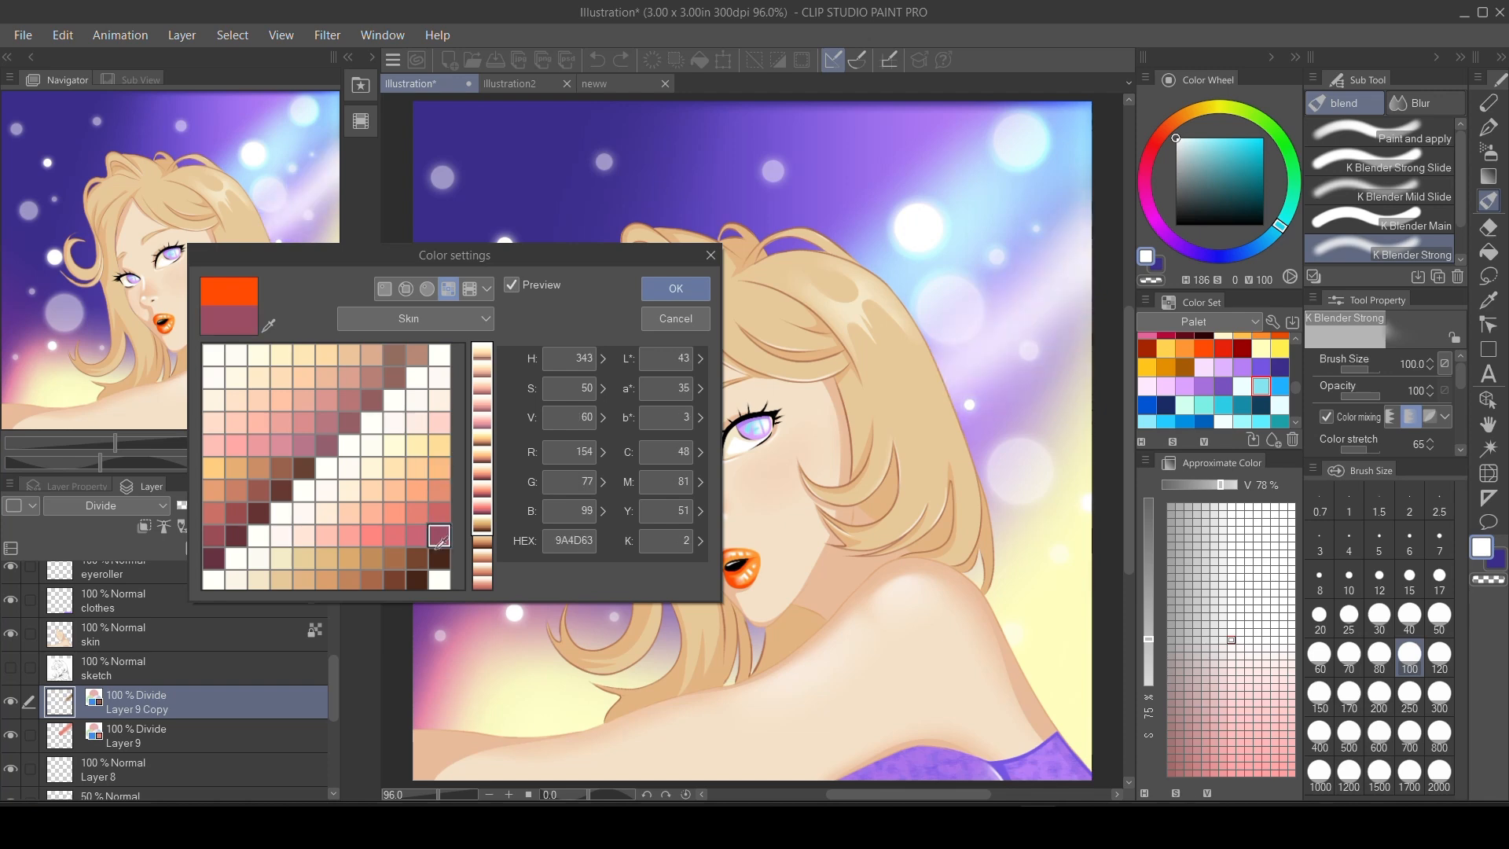
{"action": "left_click", "coordinate": [439, 558]}
{"action": "left_click", "coordinate": [415, 318]}
{"action": "left_click", "coordinate": [407, 401]}
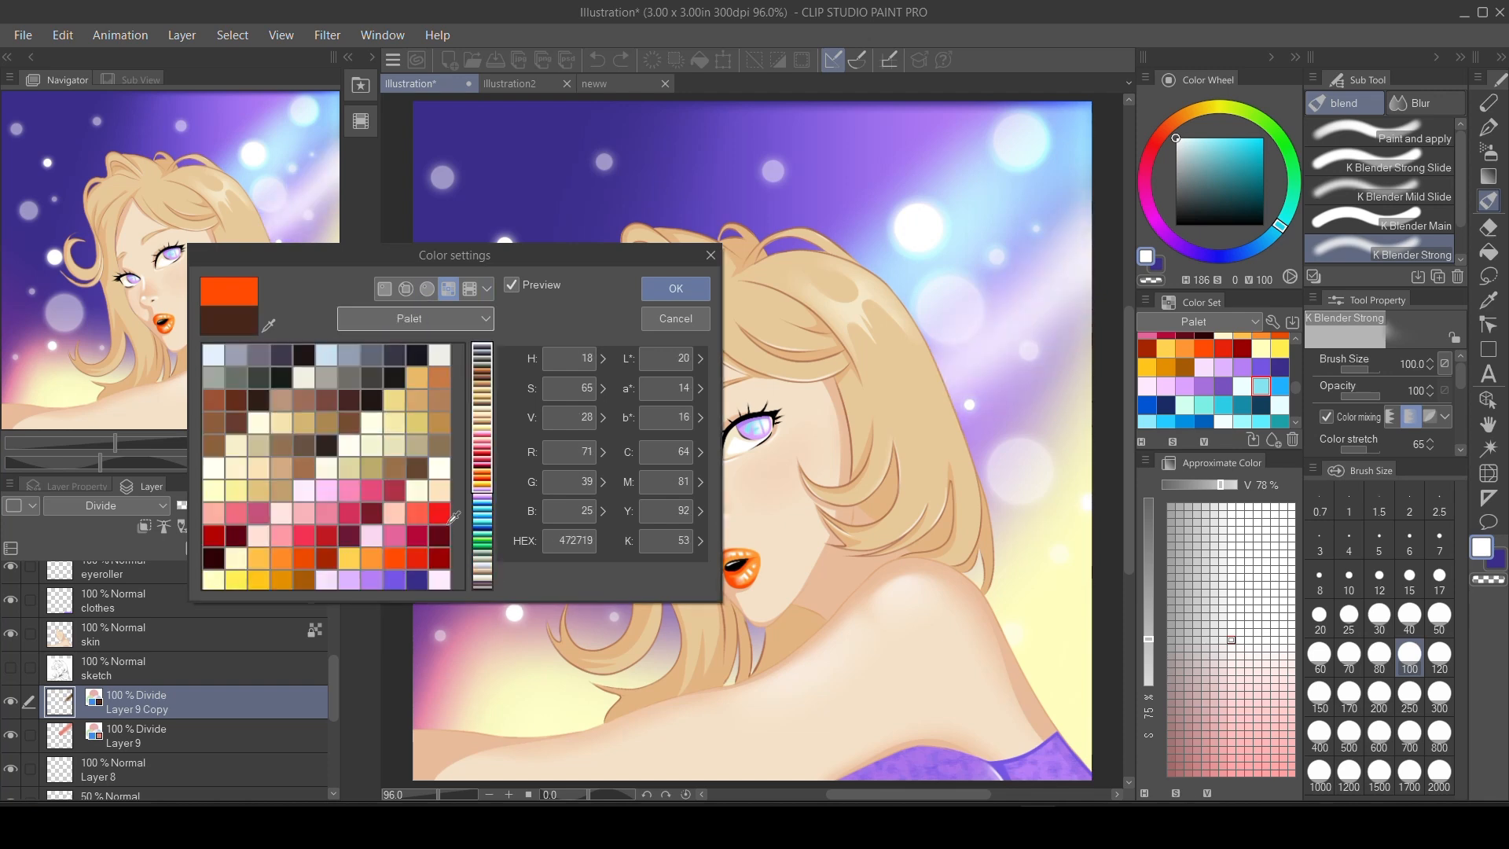
{"action": "left_click", "coordinate": [416, 476]}
{"action": "left_click", "coordinate": [437, 476]}
{"action": "left_click", "coordinate": [346, 402]}
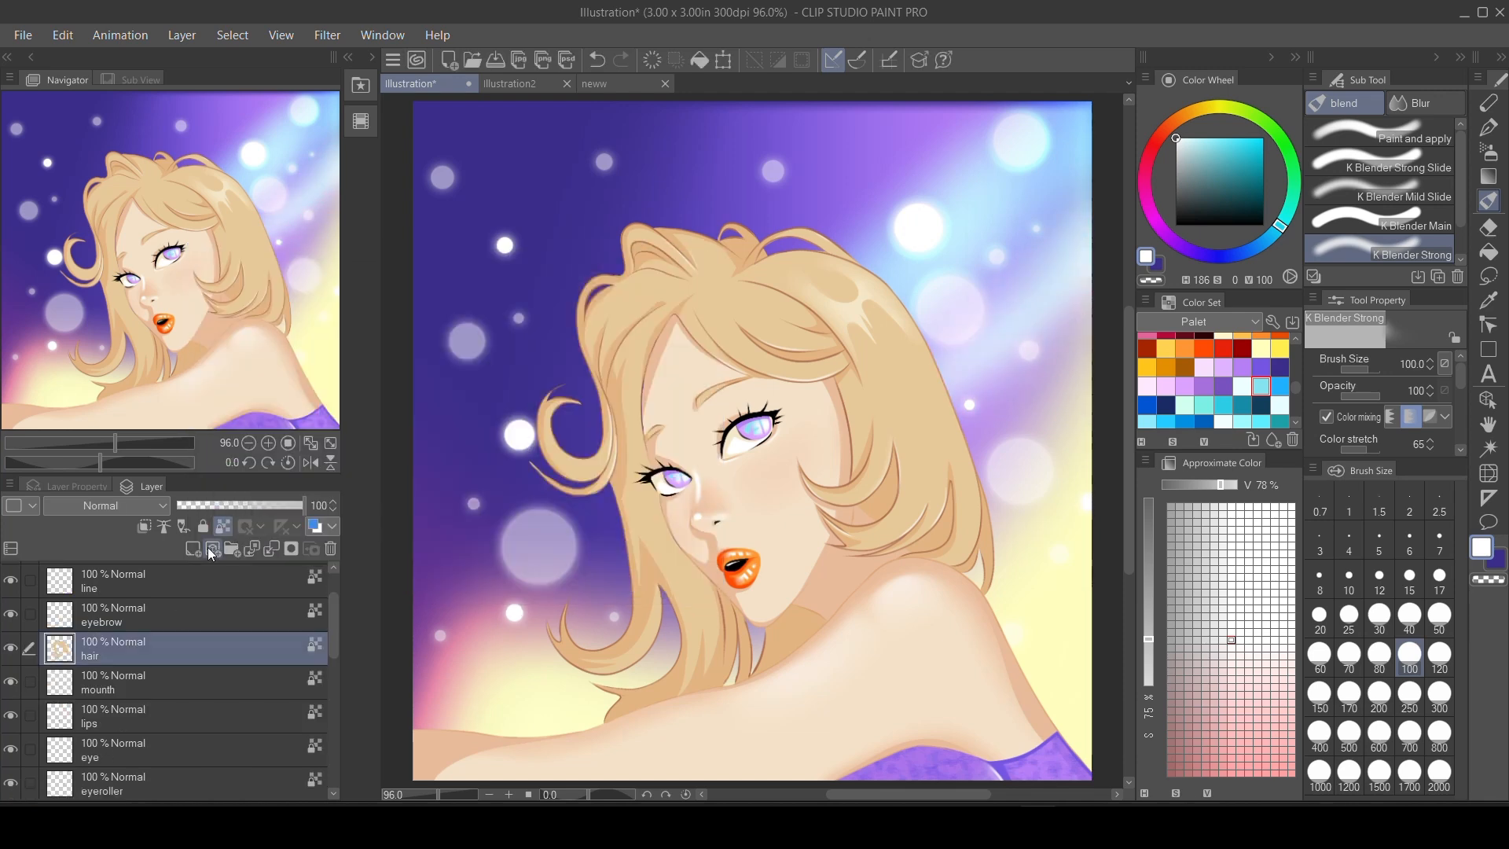
Paint pale cyan rim light along the hair's outer edge on a new layer above the hair layer, using the Skin pen at size 12.
{"action": "left_click", "coordinate": [210, 554]}
{"action": "key", "text": "p"}
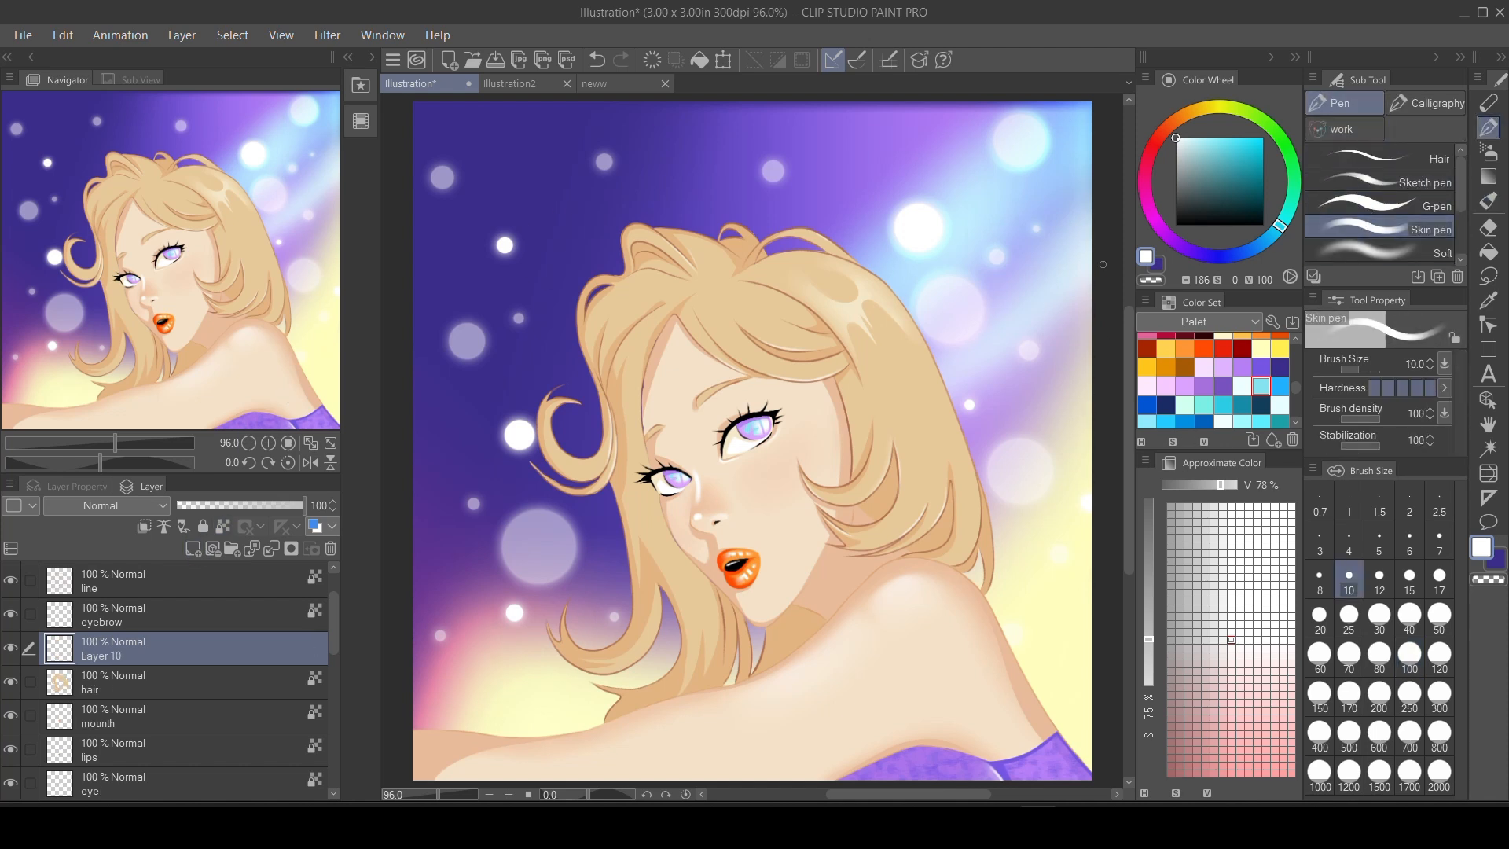
{"action": "left_click", "coordinate": [1242, 386]}
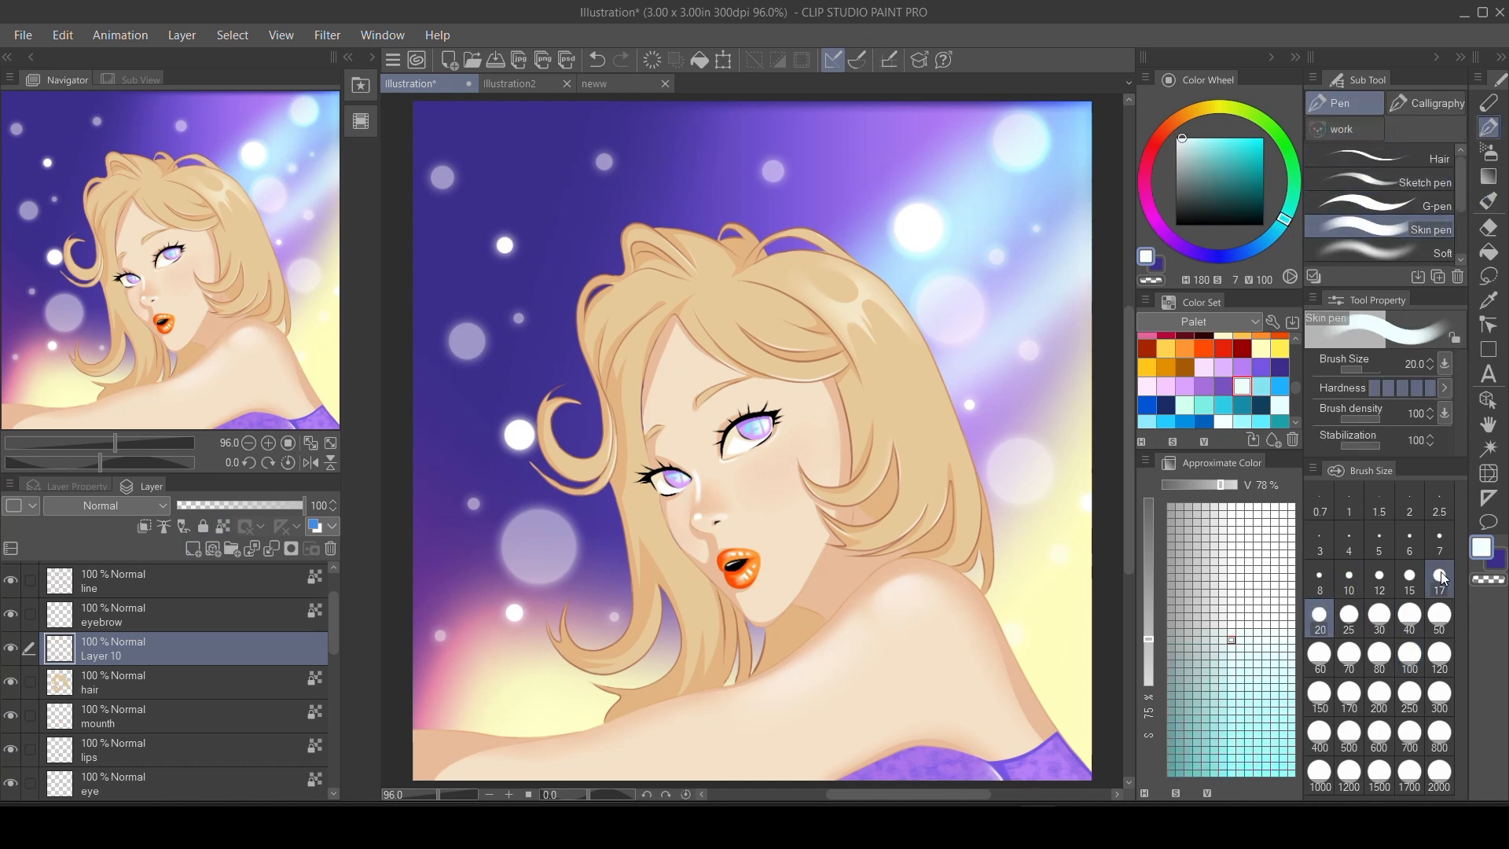
{"action": "left_click", "coordinate": [1379, 582]}
{"action": "key", "text": "ctrl+z"}
{"action": "mouse_move", "coordinate": [815, 239]}
{"action": "left_mouse_down"}
{"action": "mouse_move", "coordinate": [861, 234]}
{"action": "mouse_move", "coordinate": [814, 235]}
{"action": "mouse_move", "coordinate": [911, 327]}
{"action": "mouse_move", "coordinate": [884, 294]}
{"action": "mouse_move", "coordinate": [908, 298]}
{"action": "mouse_move", "coordinate": [947, 357]}
{"action": "mouse_move", "coordinate": [927, 352]}
{"action": "mouse_move", "coordinate": [969, 470]}
{"action": "left_mouse_up"}
{"action": "key", "text": "ctrl+z"}
{"action": "left_click_drag", "start_coordinate": [986, 562], "coordinate": [985, 593]}
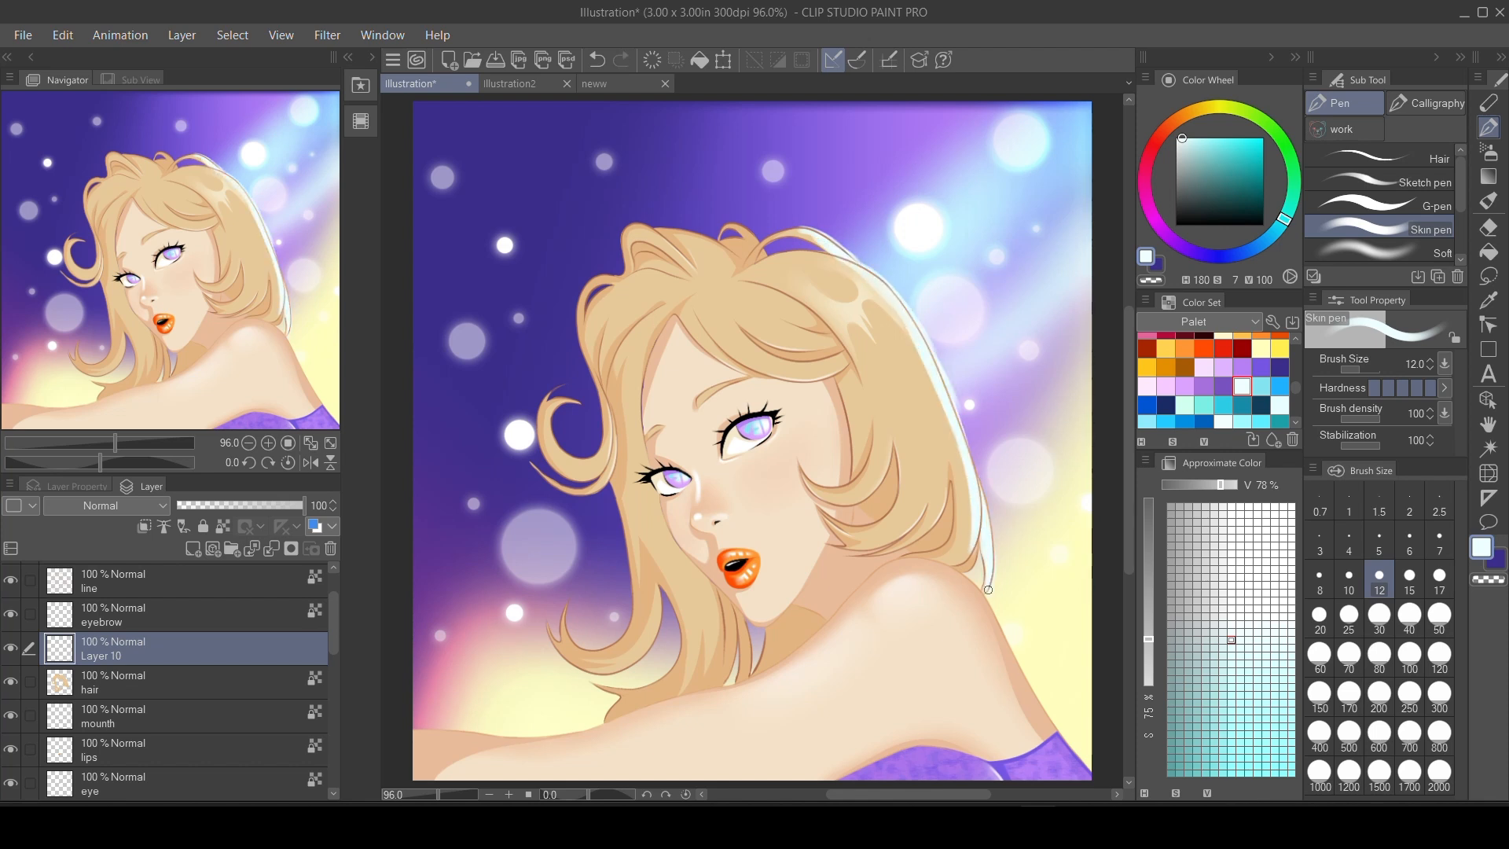
Add rim light strokes to the locks on top of the head and trim the outer rim with the Soft eraser at size 10.
{"action": "left_click_drag", "start_coordinate": [785, 225], "coordinate": [826, 246]}
{"action": "left_click_drag", "start_coordinate": [738, 228], "coordinate": [742, 231]}
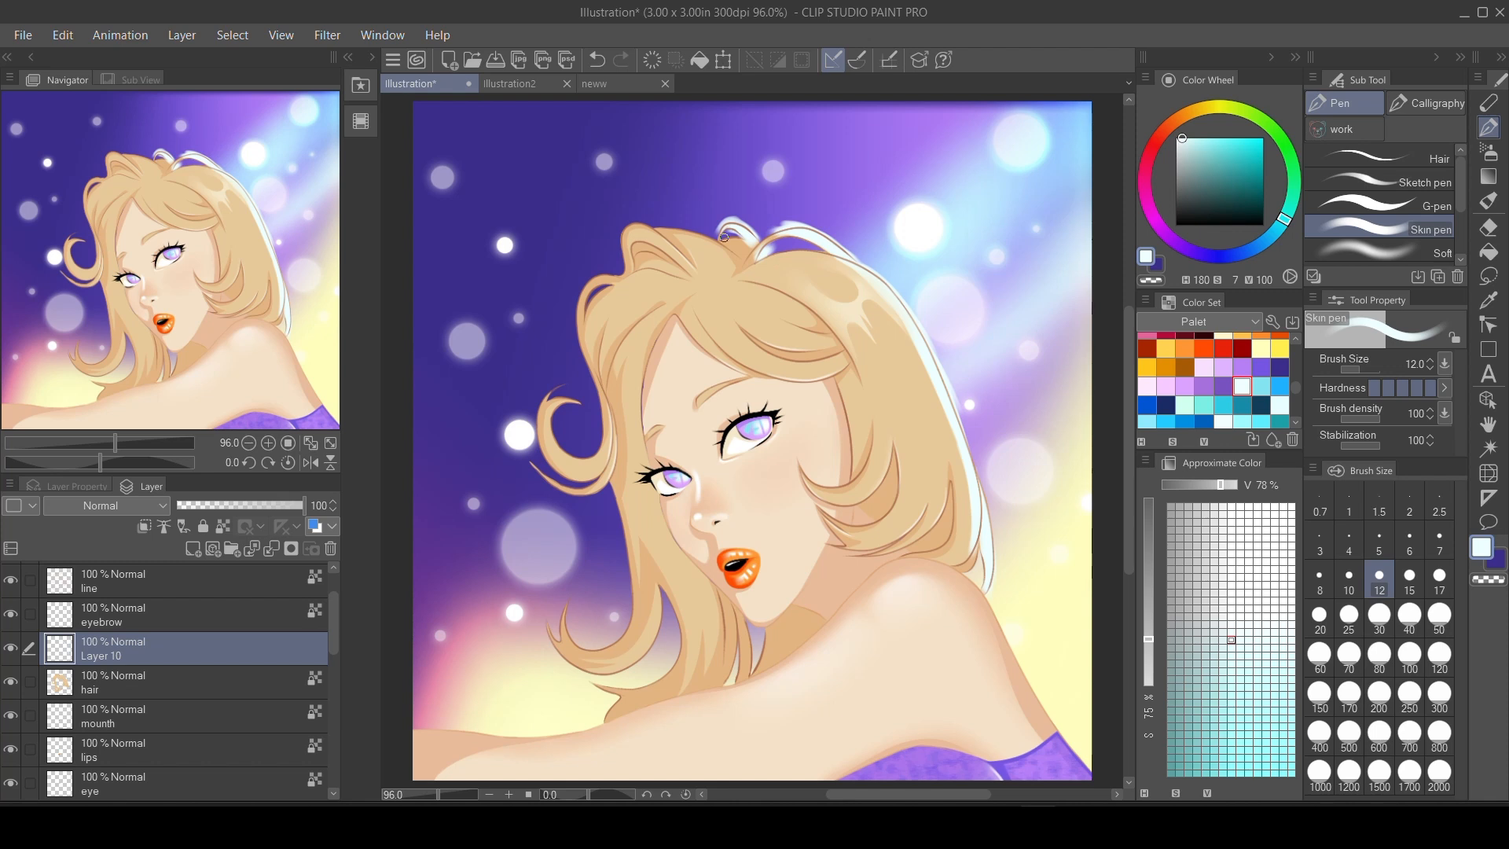
{"action": "key", "text": "e"}
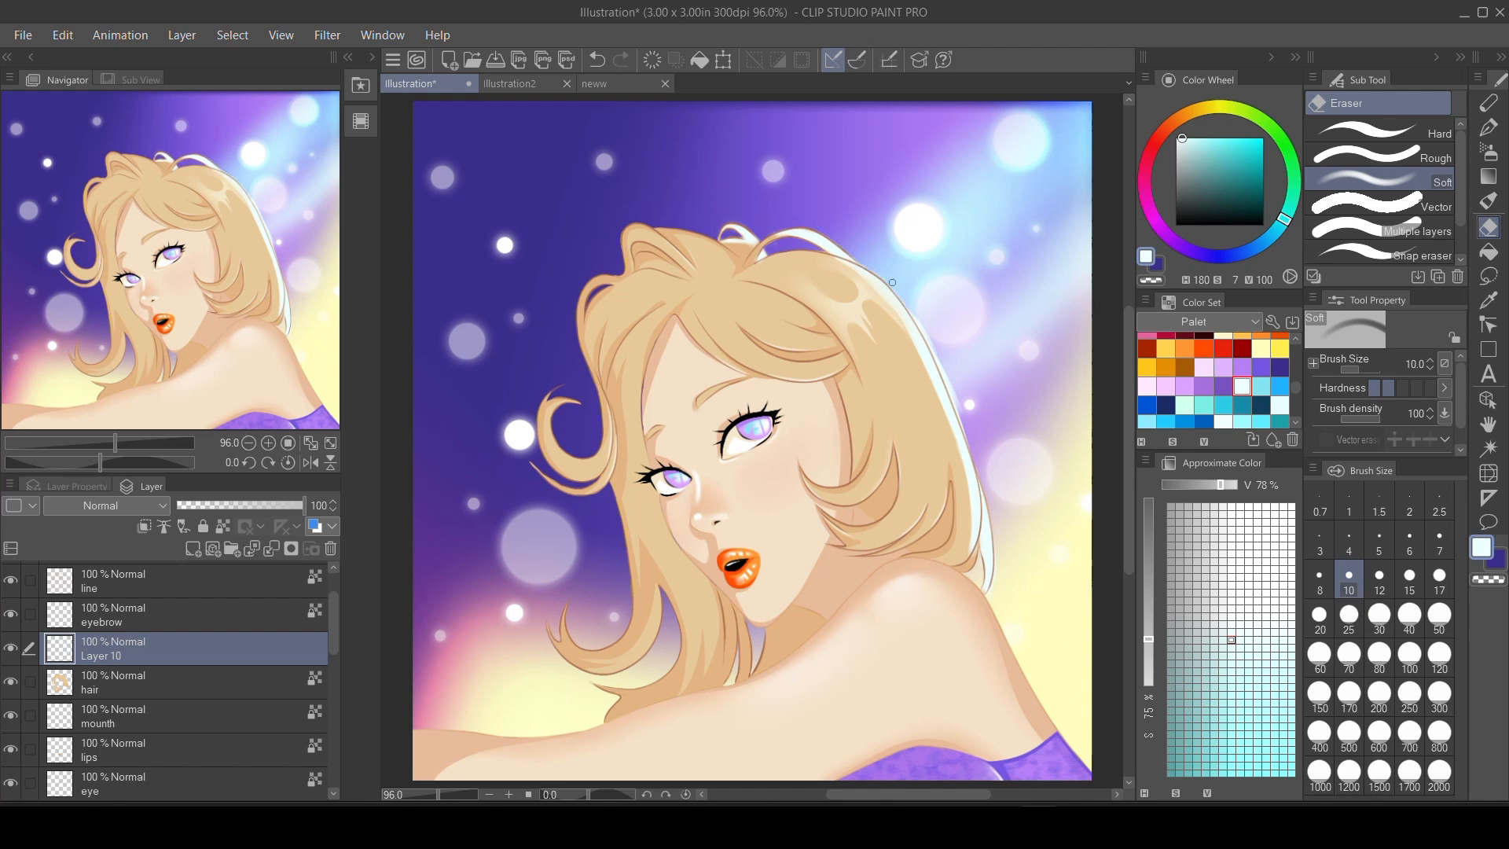
{"action": "left_click_drag", "start_coordinate": [892, 282], "coordinate": [931, 341]}
Add pale yellow light to the lower tip of the hair using the Skin pen at size 12.
{"action": "key", "text": "p"}
{"action": "left_click", "coordinate": [1260, 348]}
{"action": "left_click_drag", "start_coordinate": [966, 574], "coordinate": [976, 563]}
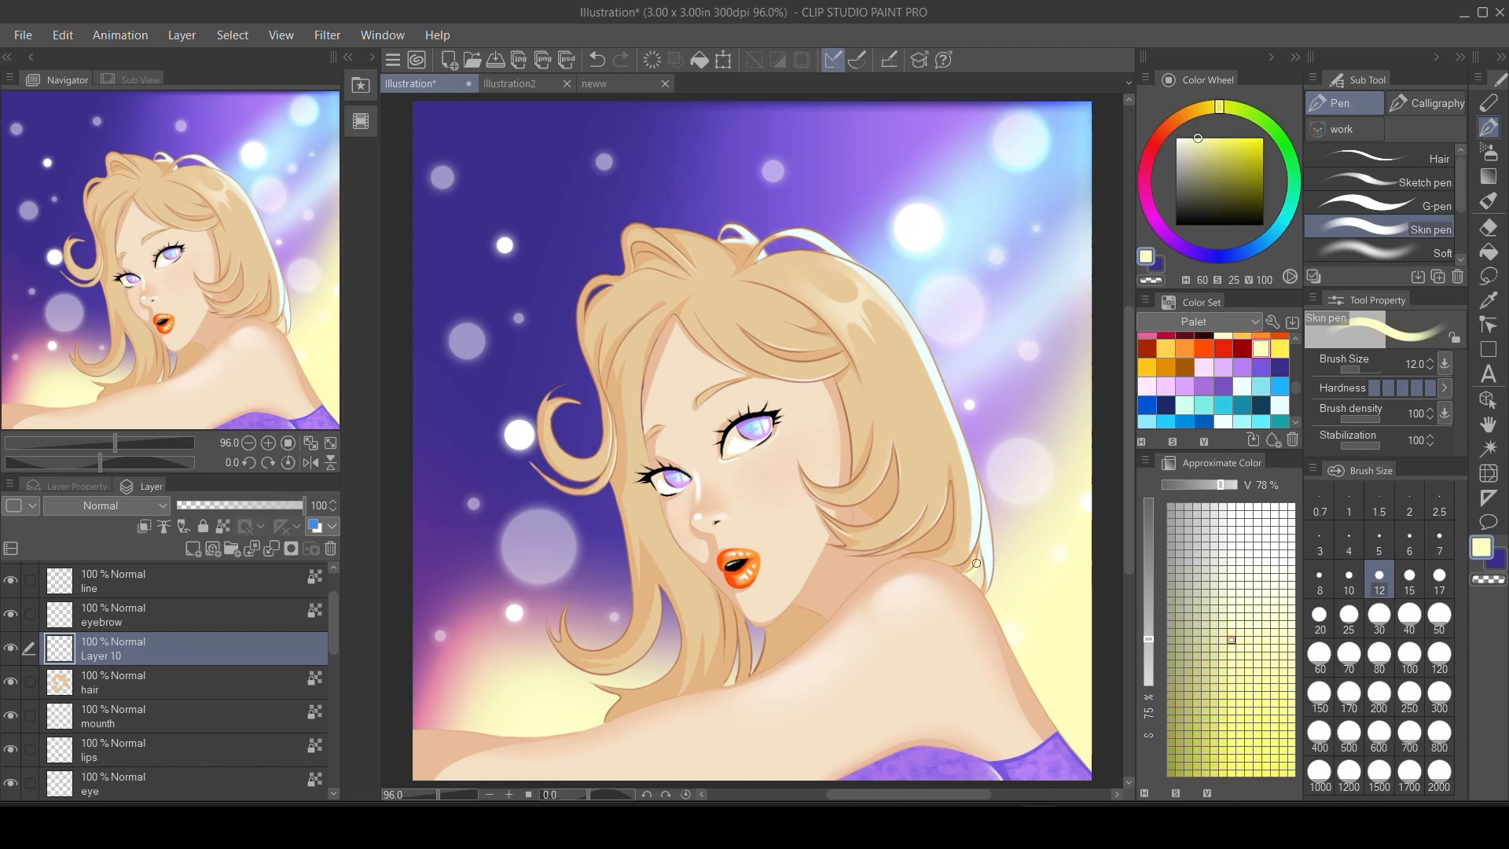
{"action": "key", "text": "e"}
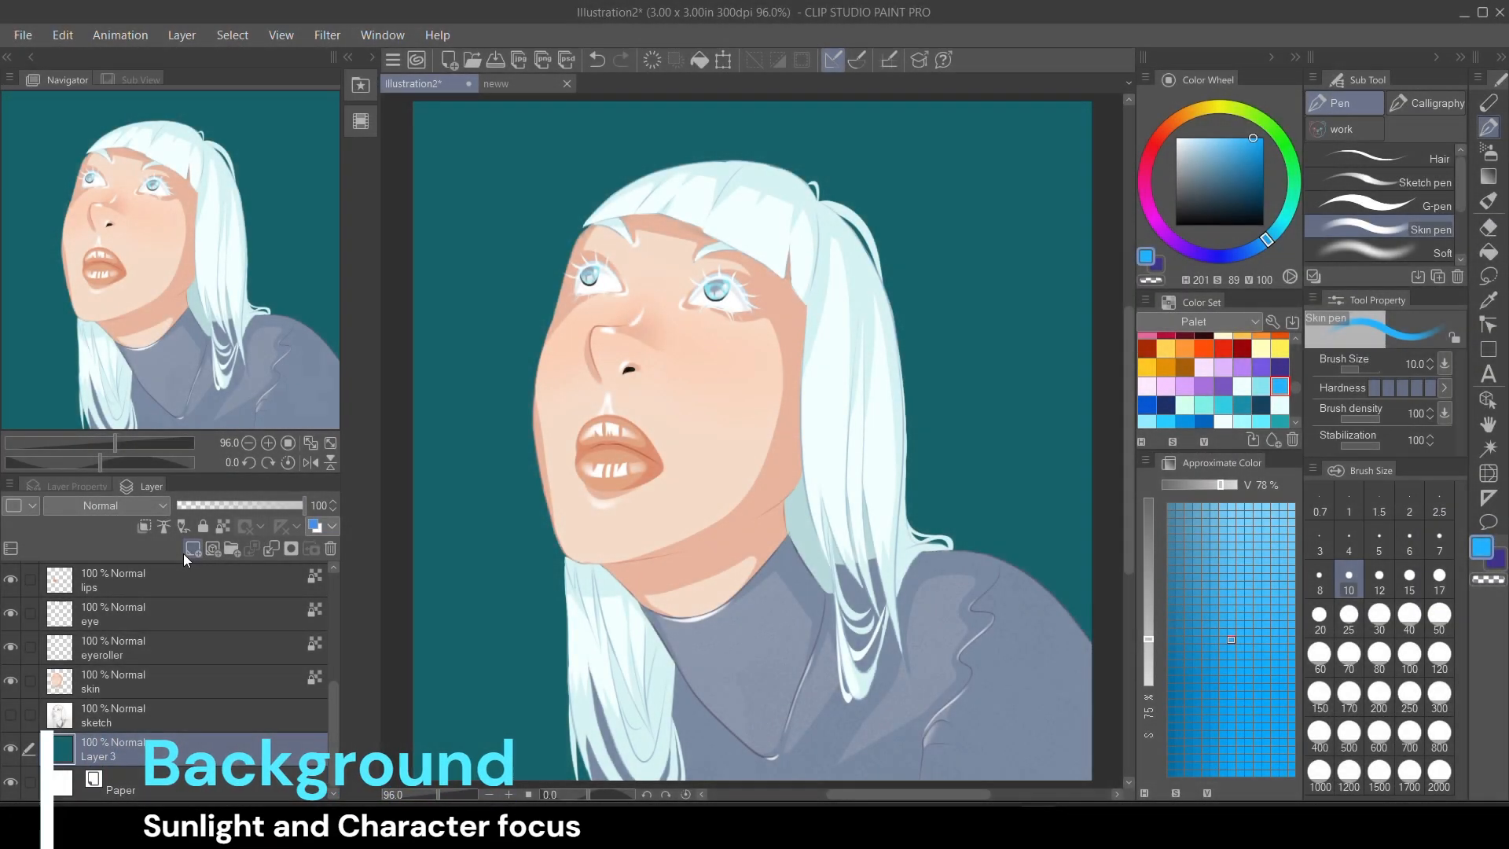
In Illustration2, create a white circular Foreground to transparent glow behind the woman's head on a new layer above Layer 3.
{"action": "left_click", "coordinate": [188, 552]}
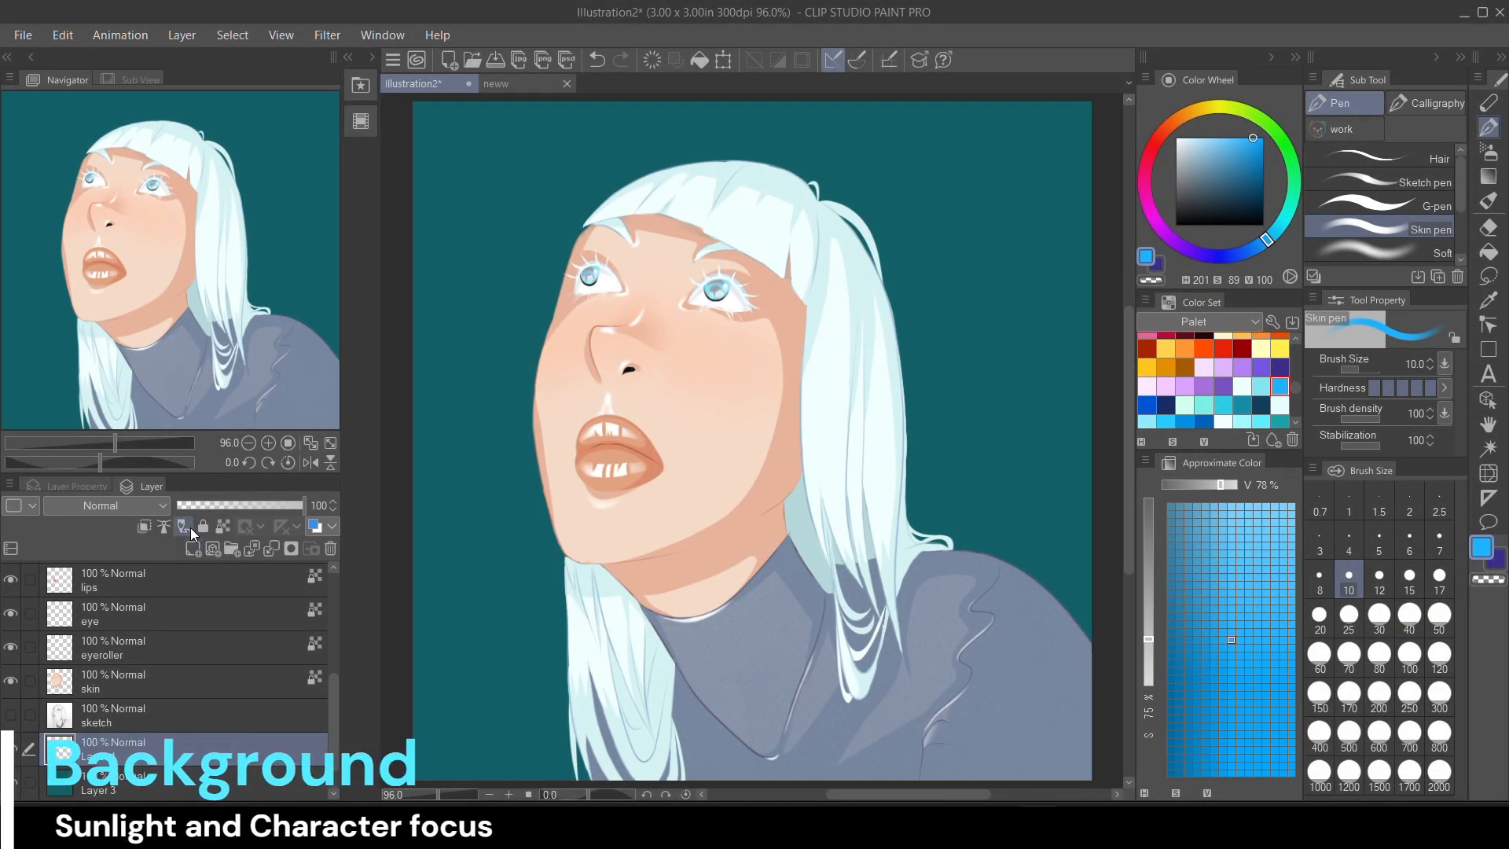
{"action": "left_click", "coordinate": [1487, 176]}
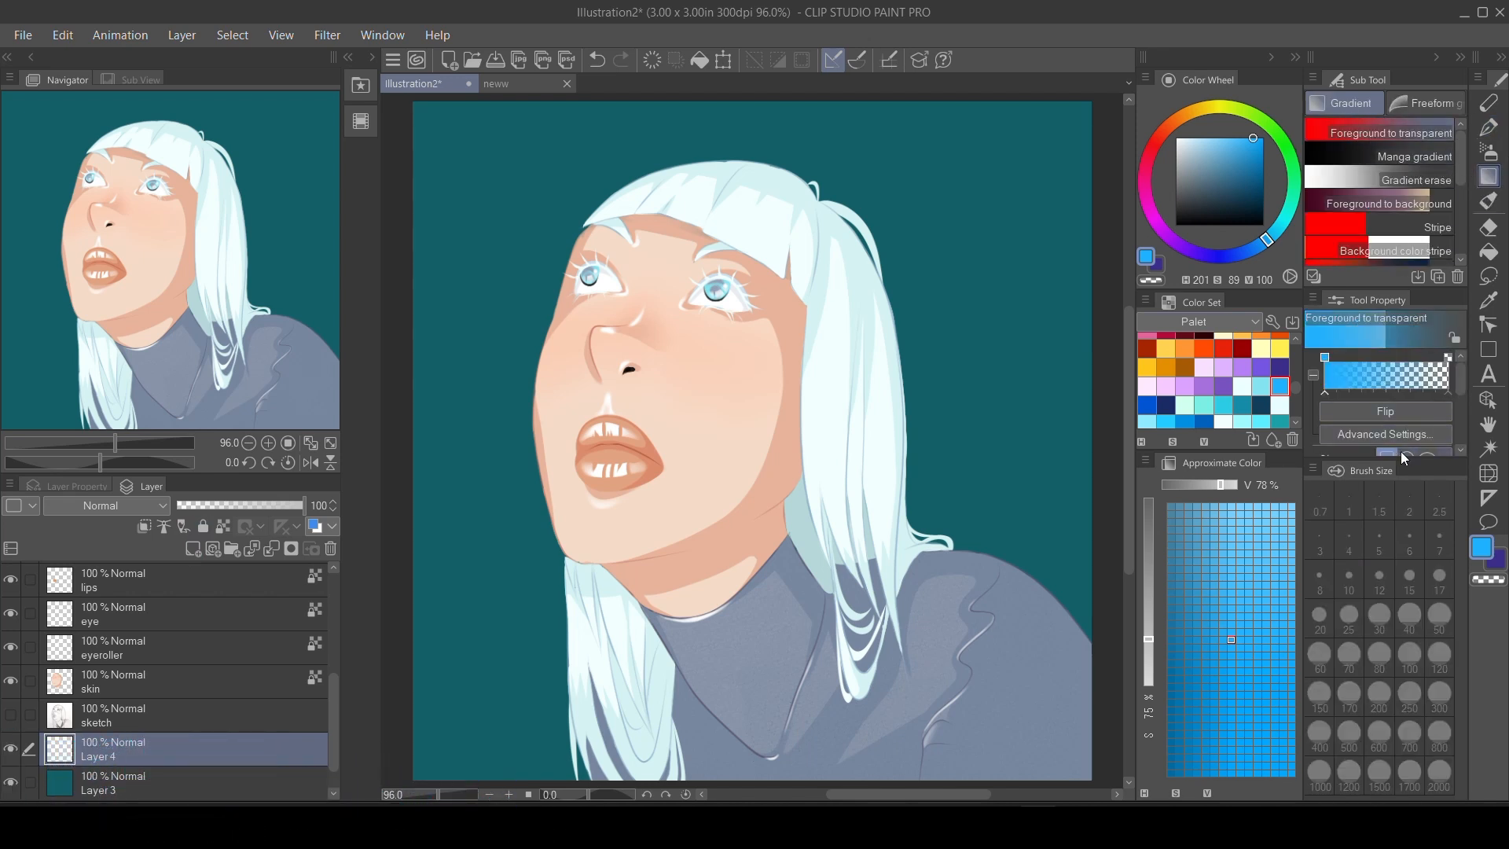
{"action": "scroll", "coordinate": [1455, 381], "scroll_direction": "down", "scroll_amount": 2}
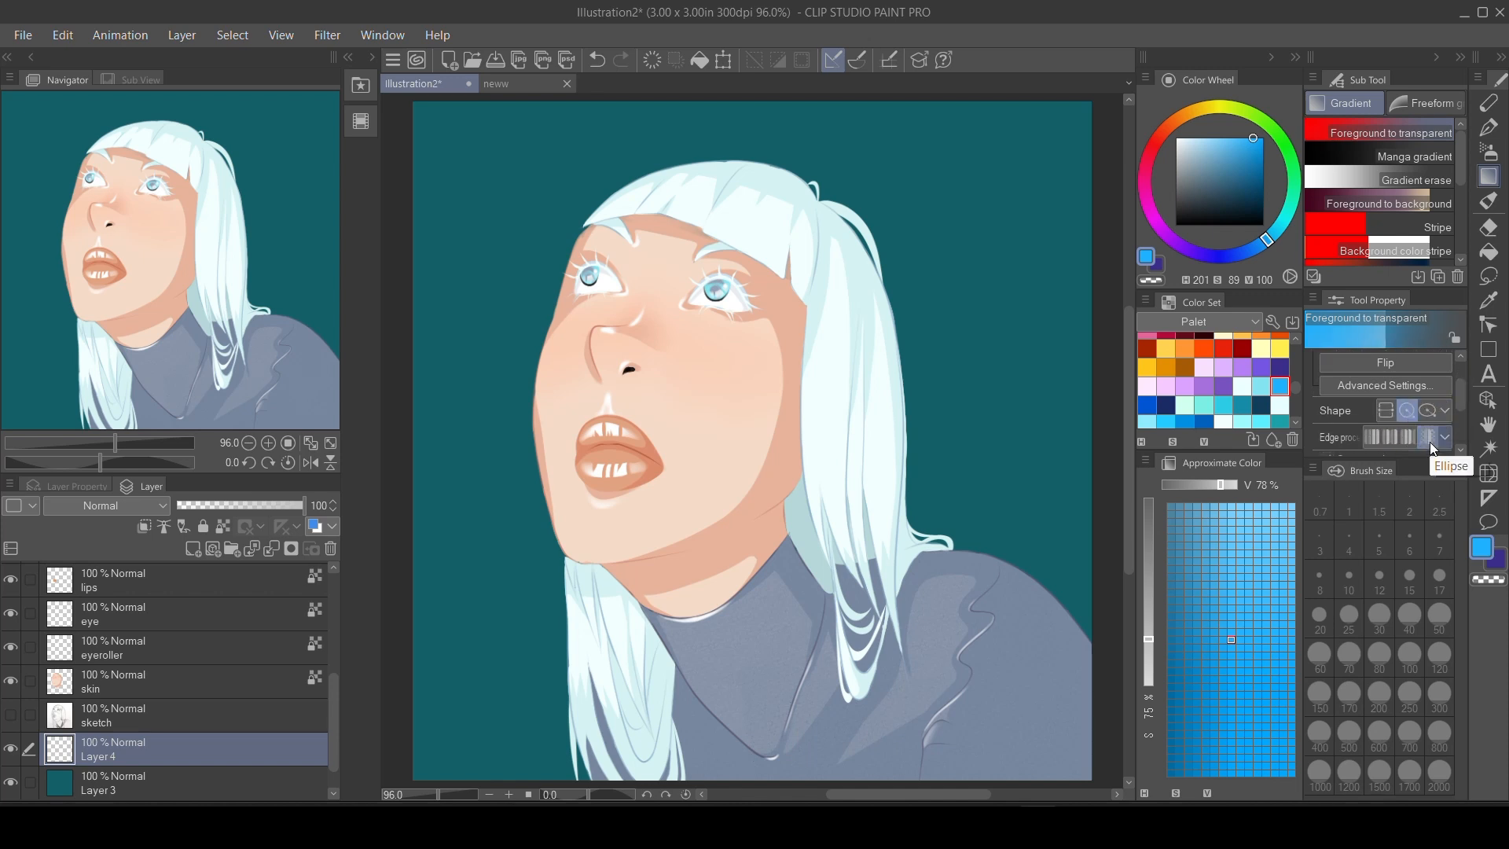
{"action": "left_click_drag", "start_coordinate": [1241, 193], "coordinate": [1149, 82]}
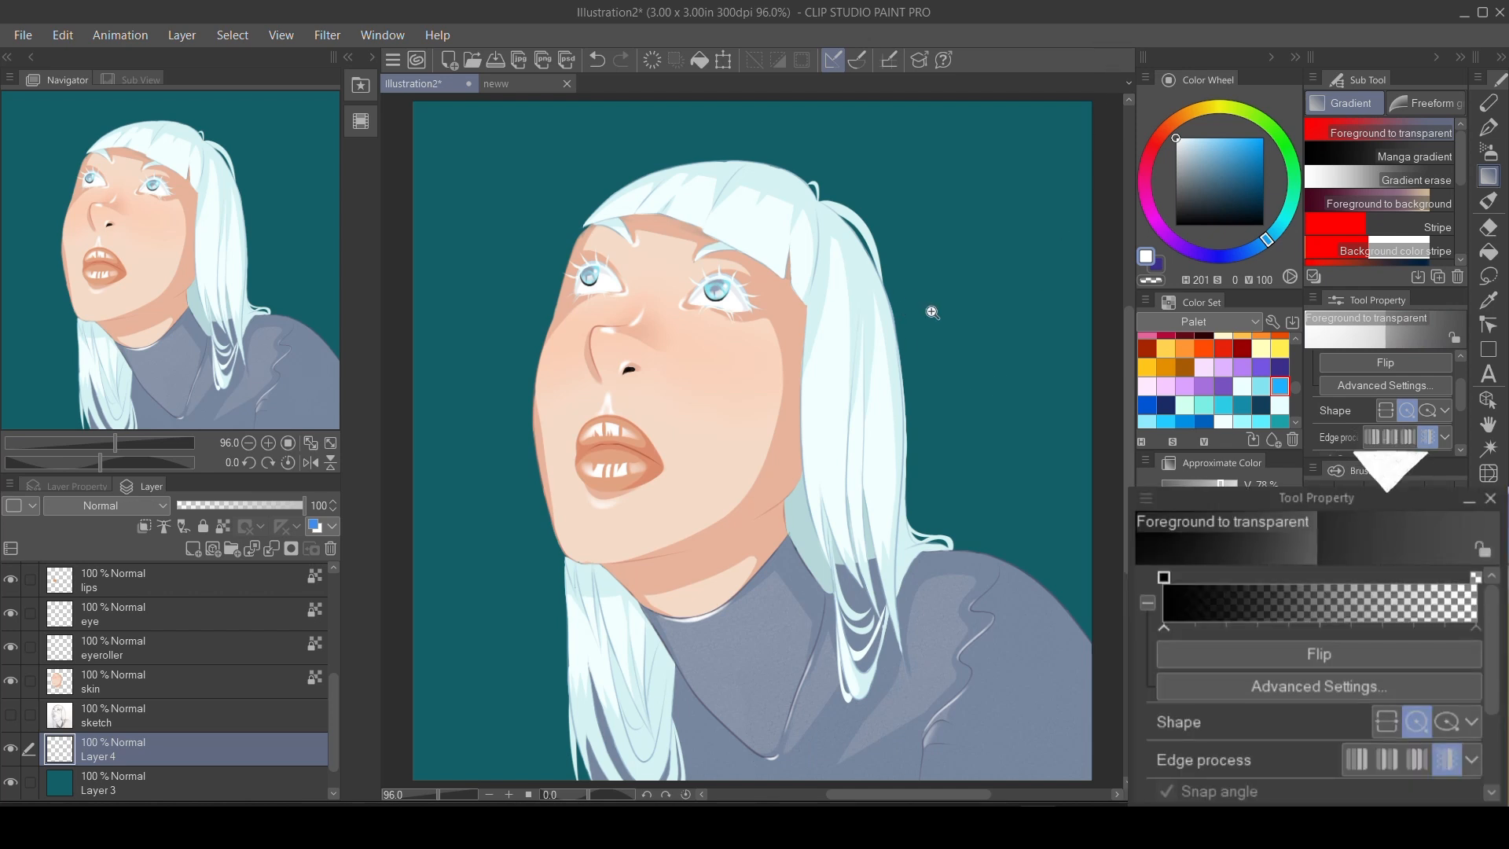
{"action": "scroll", "coordinate": [924, 312], "scroll_direction": "down", "scroll_amount": 2}
{"action": "left_click_drag", "start_coordinate": [924, 312], "coordinate": [885, 319]}
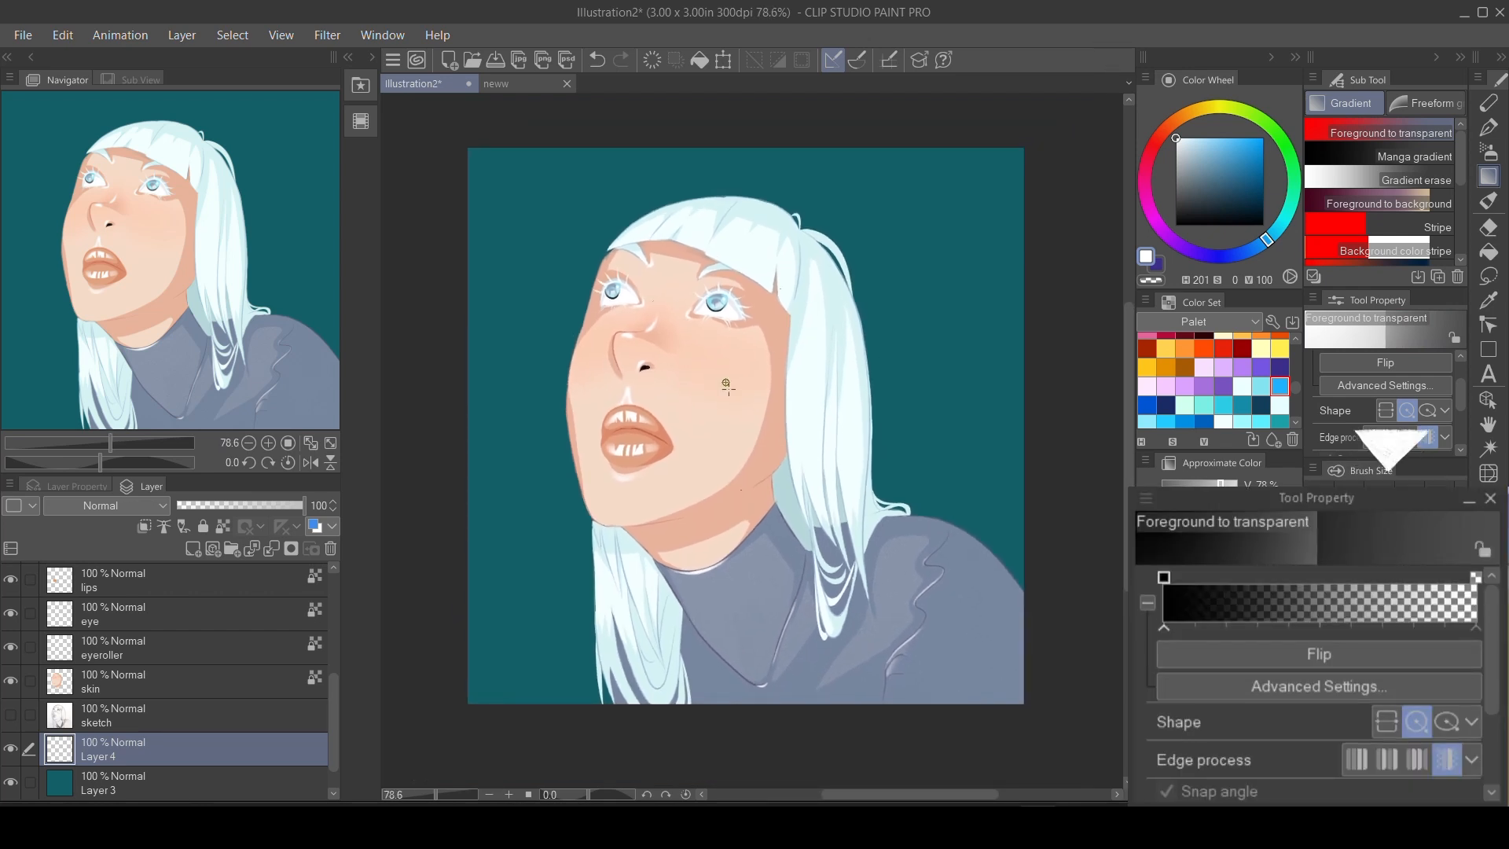
{"action": "left_click_drag", "start_coordinate": [724, 381], "coordinate": [871, 520]}
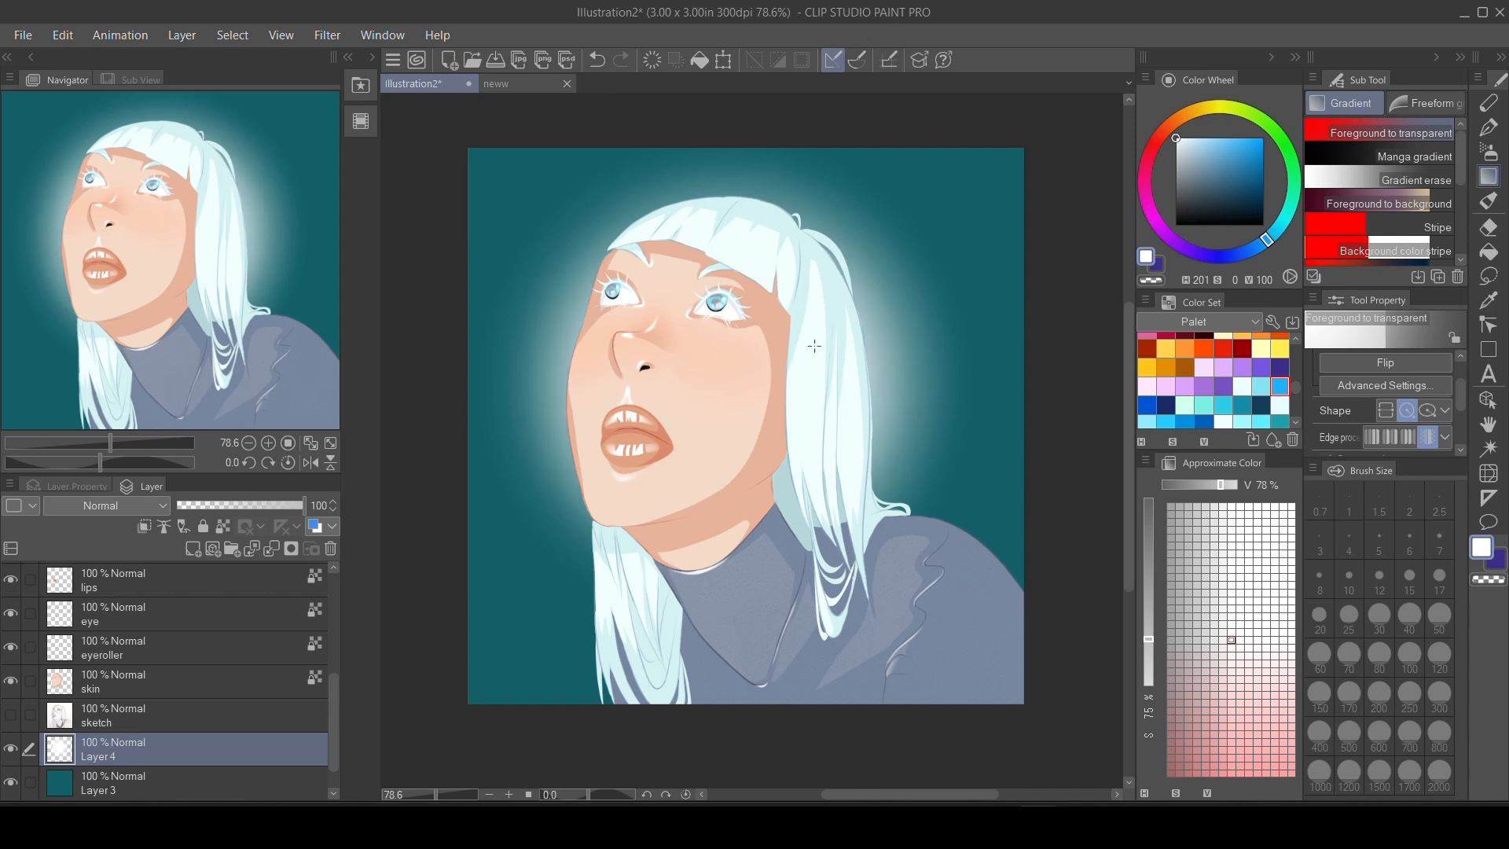
Add a larger light blue circular gradient behind the head on a new layer above Layer 4.
{"action": "left_click", "coordinate": [191, 550]}
{"action": "left_click", "coordinate": [1260, 386]}
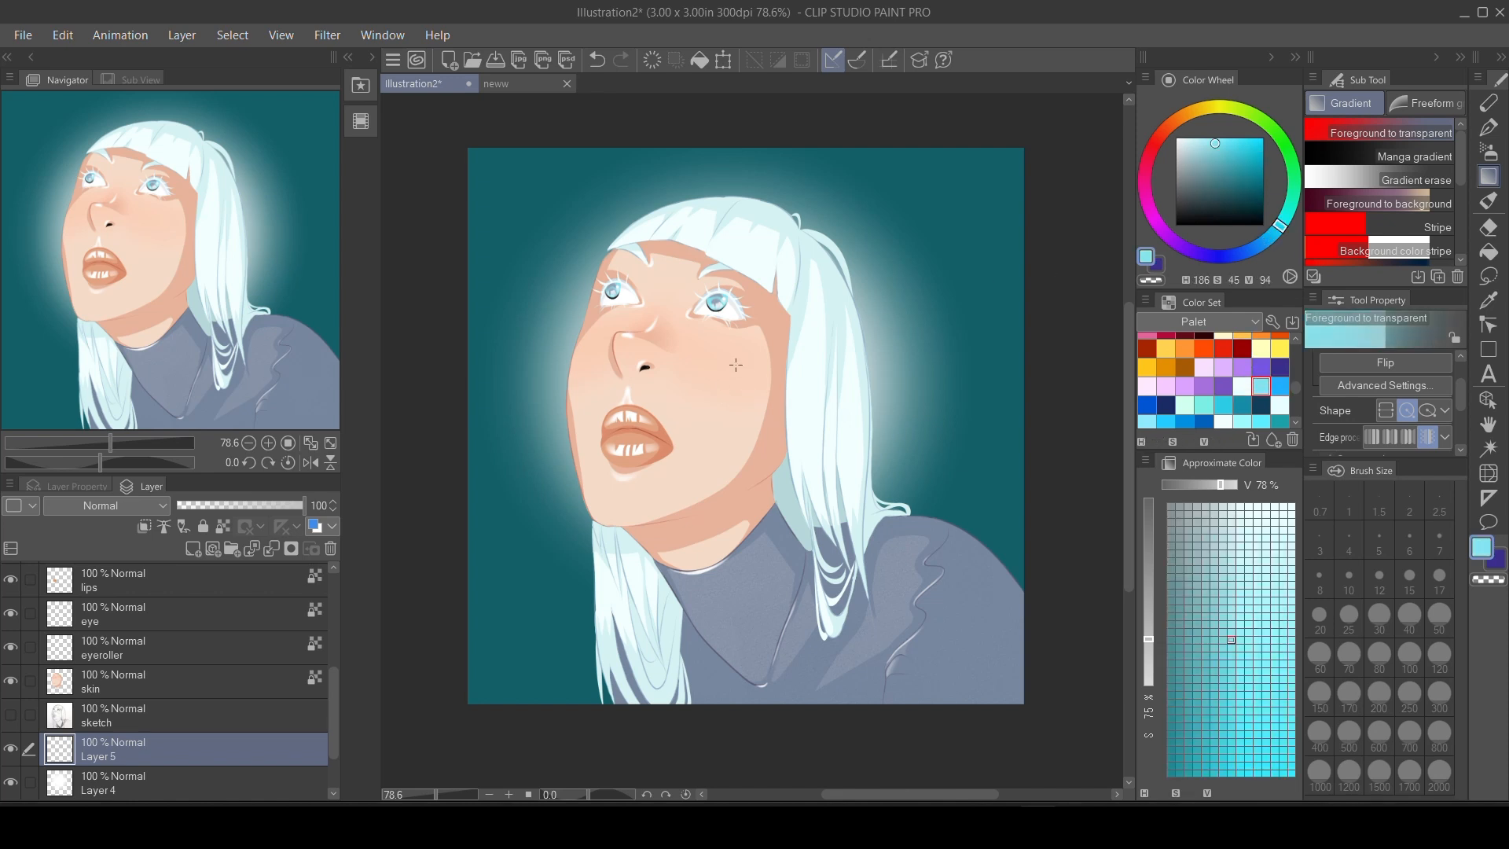
{"action": "left_click_drag", "start_coordinate": [713, 367], "coordinate": [947, 701]}
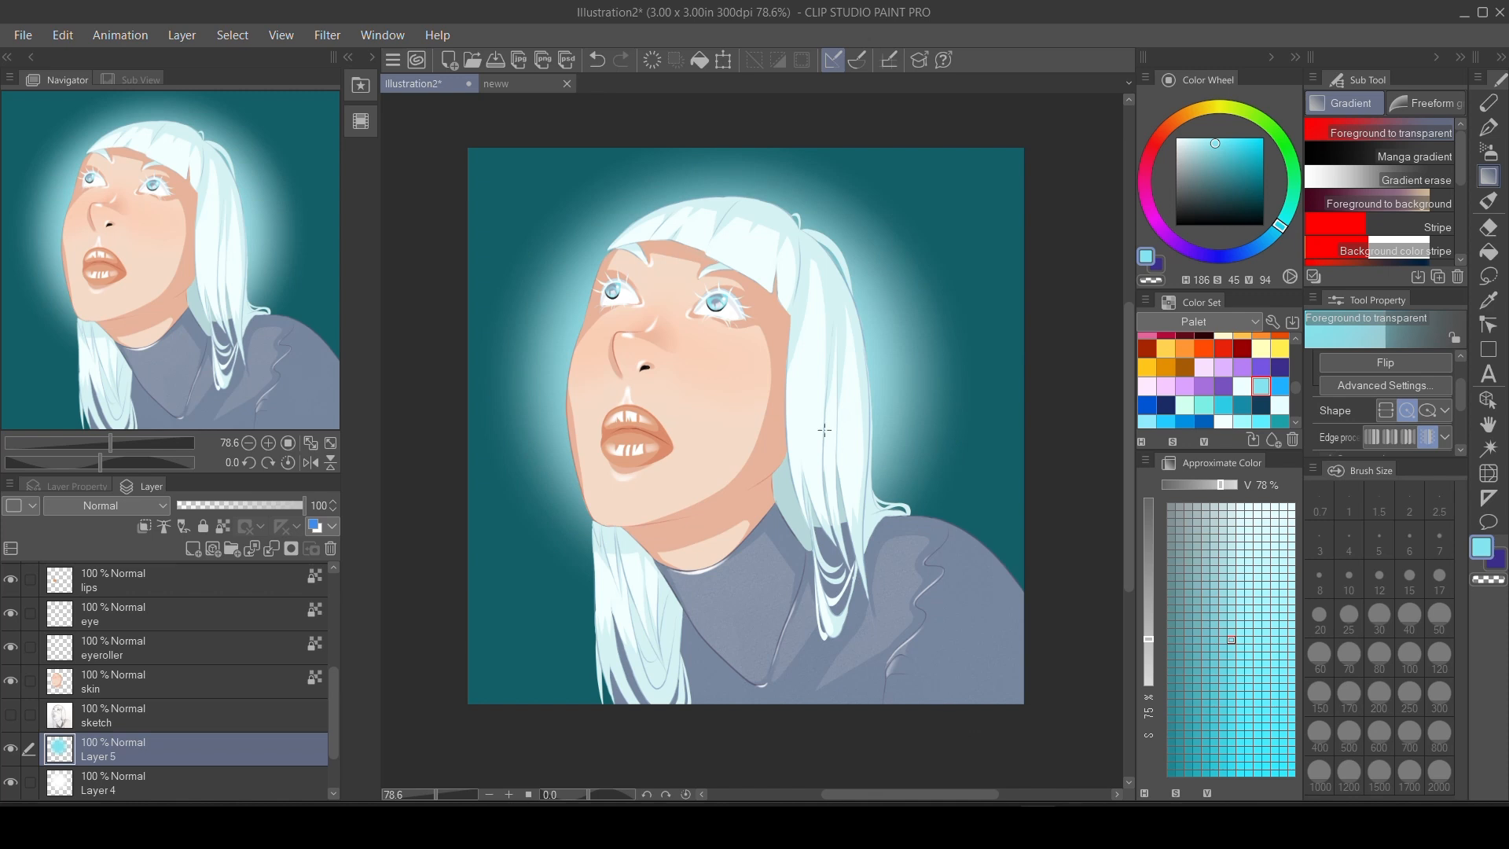
Set Layer 5's blending mode to Divide and shift its glow toward the back of the hair.
{"action": "left_click", "coordinate": [106, 505]}
{"action": "left_click", "coordinate": [118, 441]}
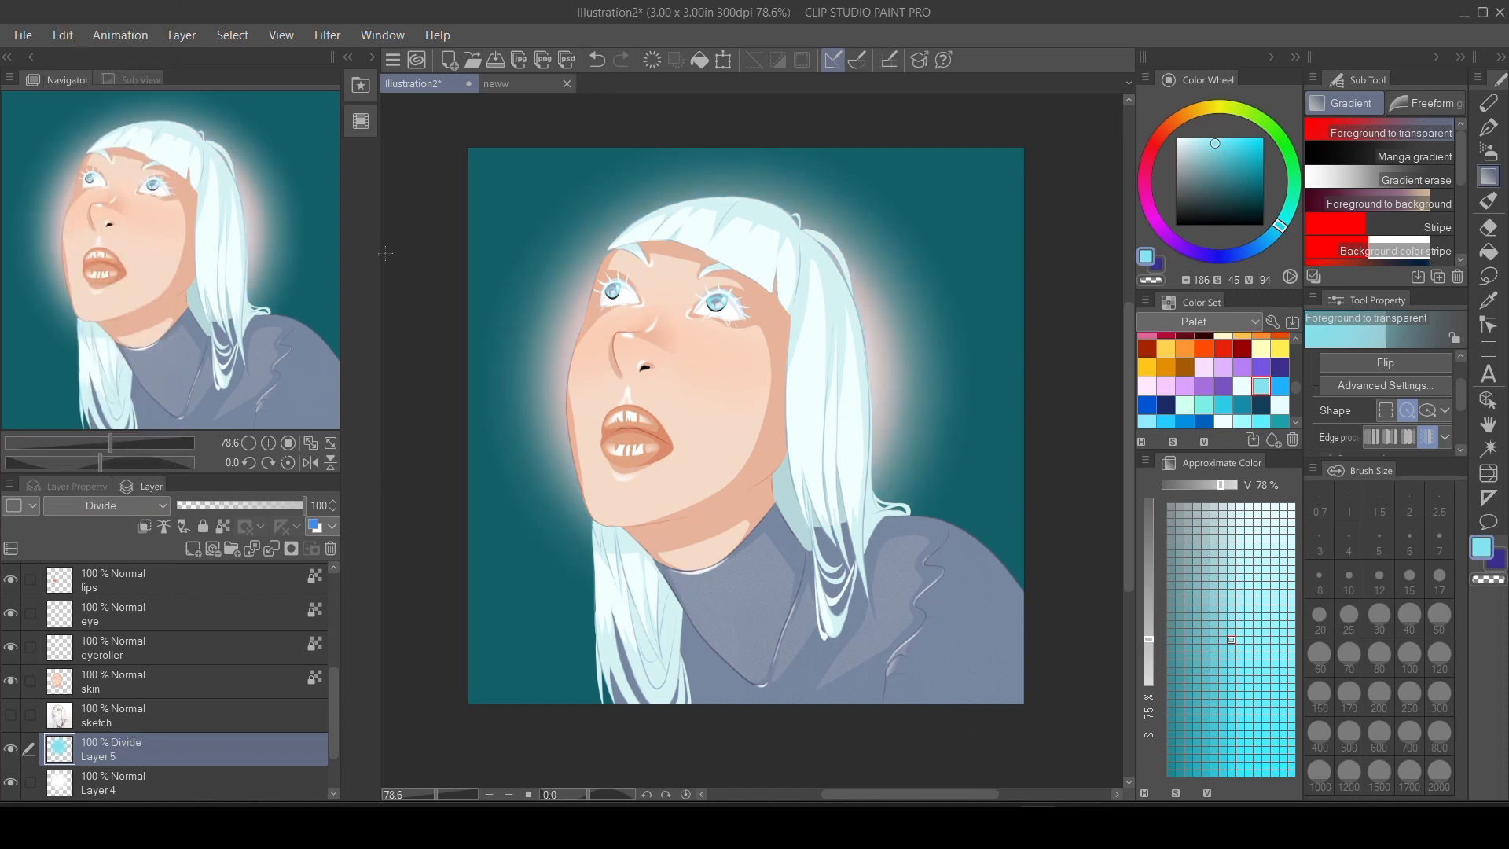
{"action": "key", "text": "ctrl+t"}
{"action": "left_click_drag", "start_coordinate": [800, 414], "coordinate": [891, 404]}
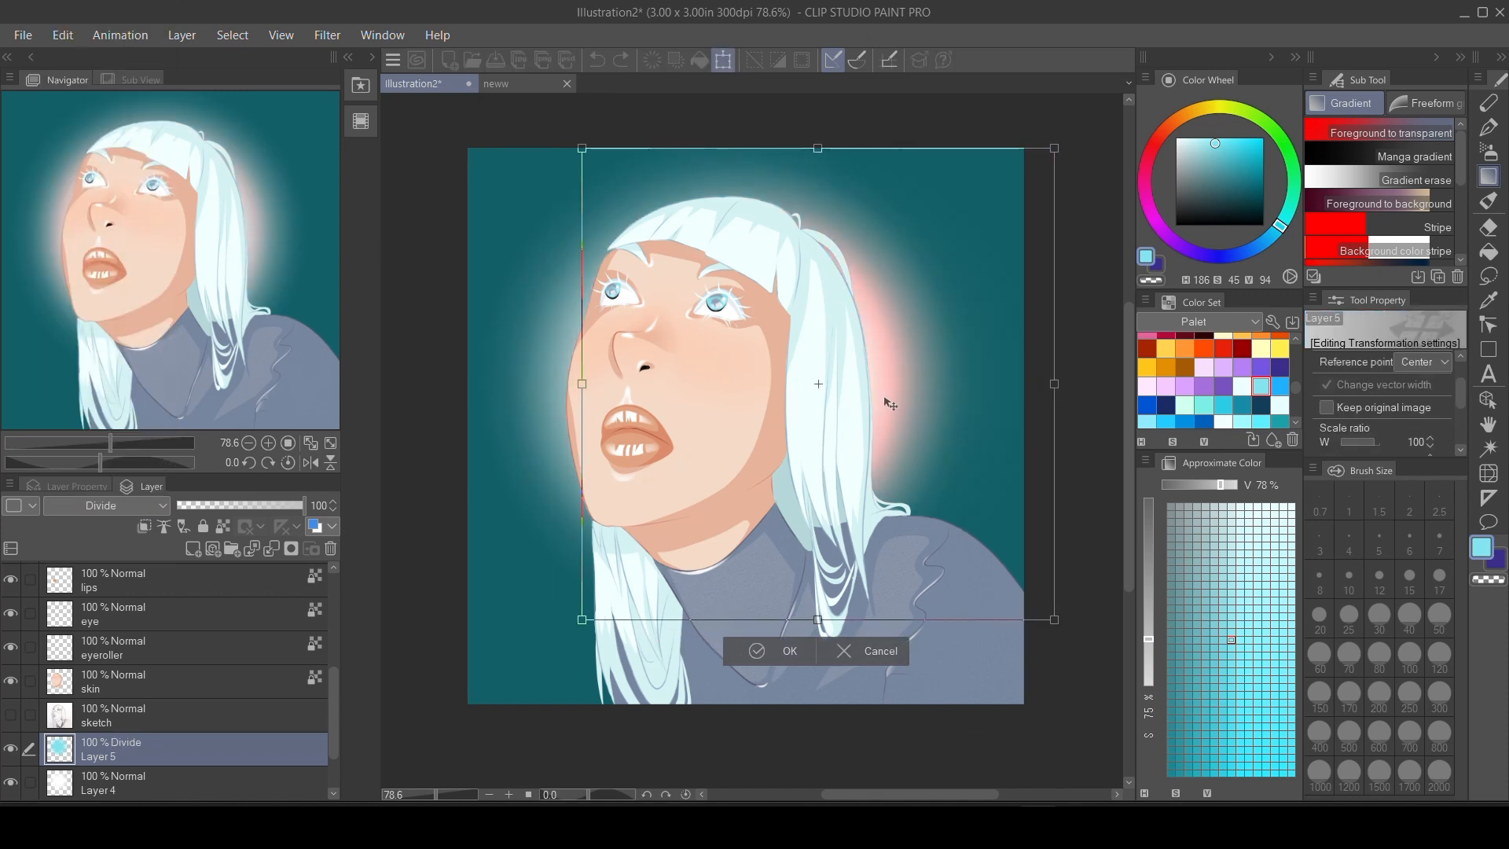
{"action": "left_click", "coordinate": [759, 651]}
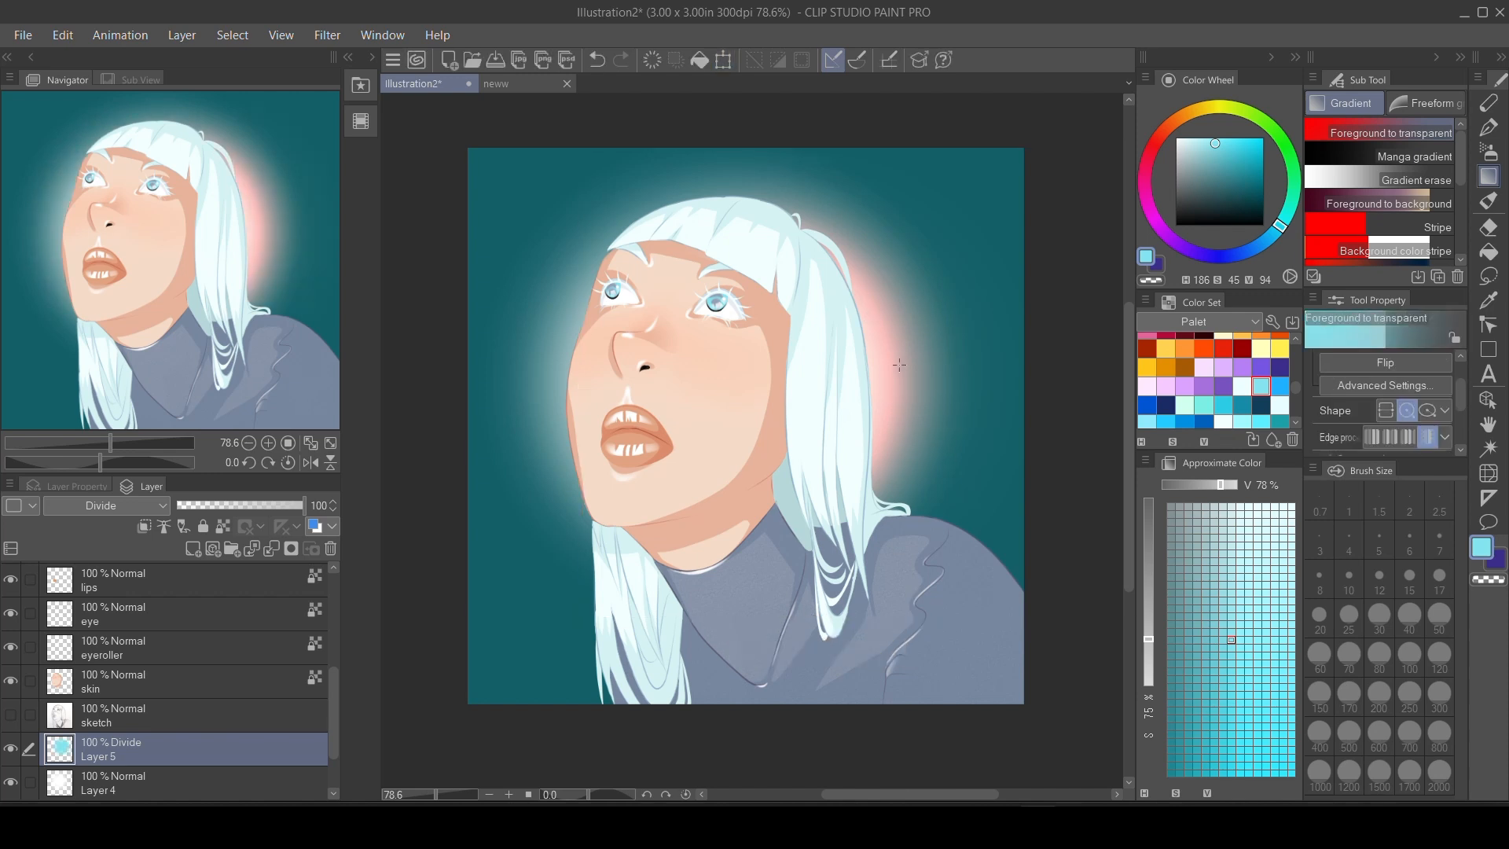
Create a white corner glow and two smaller light orbs leading toward the face on a new layer, using circular gradients.
{"action": "left_click", "coordinate": [193, 549]}
{"action": "left_click_drag", "start_coordinate": [1237, 165], "coordinate": [1175, 139]}
{"action": "left_click_drag", "start_coordinate": [461, 139], "coordinate": [626, 316]}
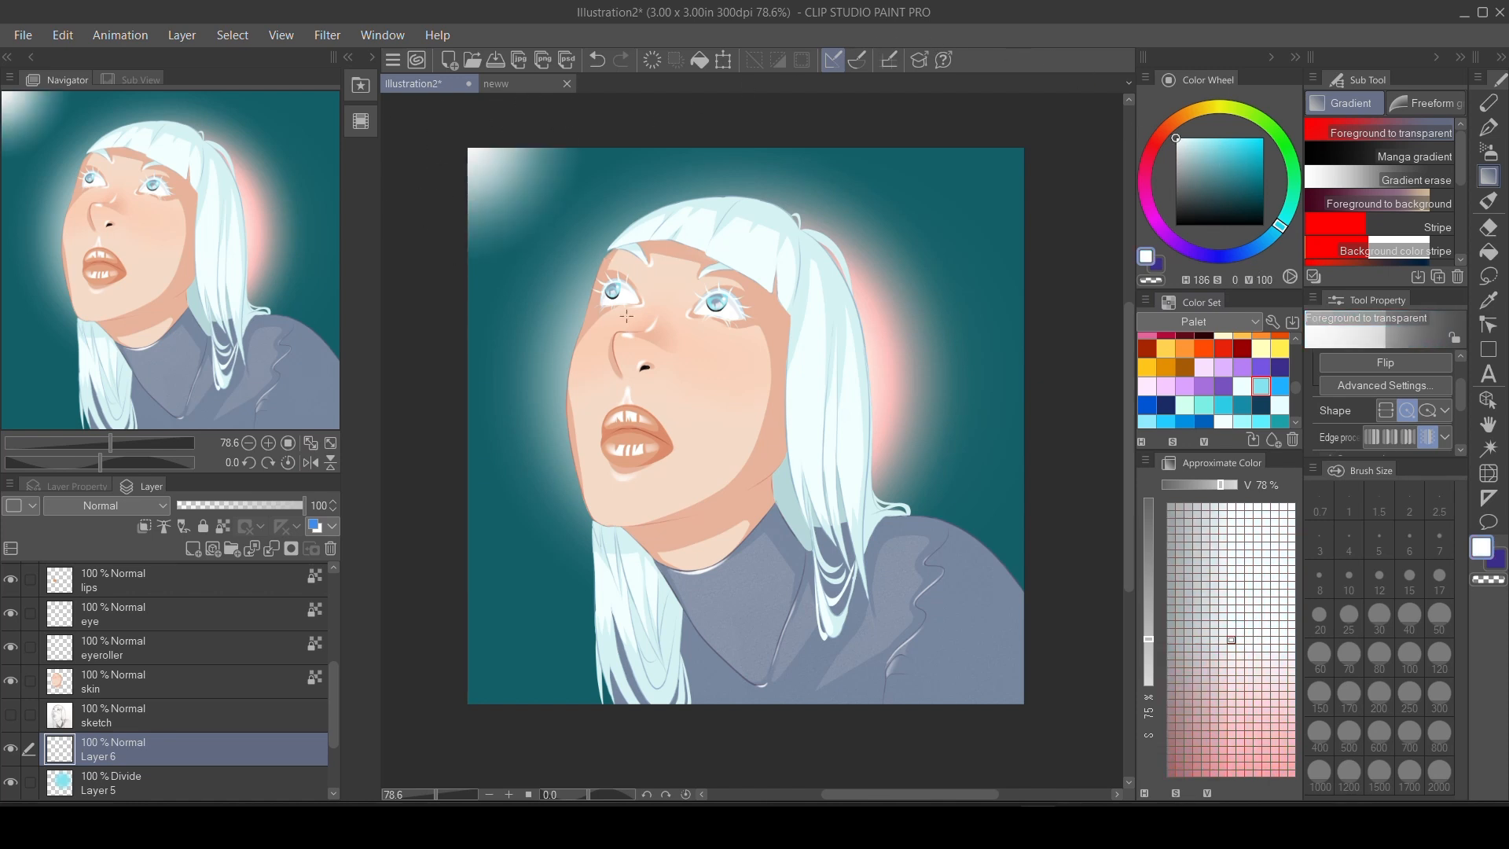
{"action": "left_click_drag", "start_coordinate": [461, 142], "coordinate": [602, 374]}
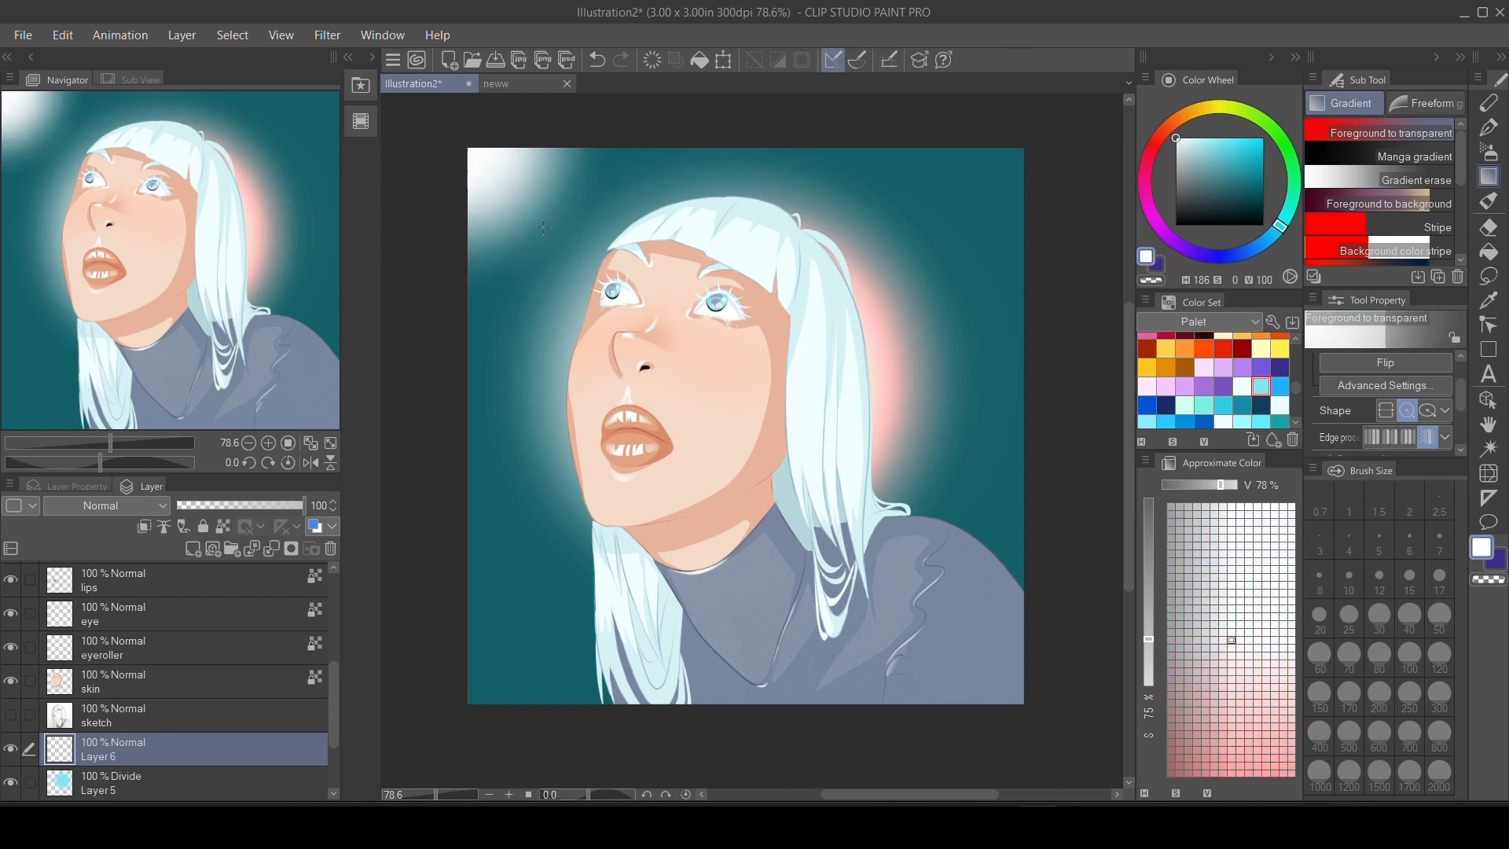
{"action": "left_click_drag", "start_coordinate": [543, 227], "coordinate": [599, 286]}
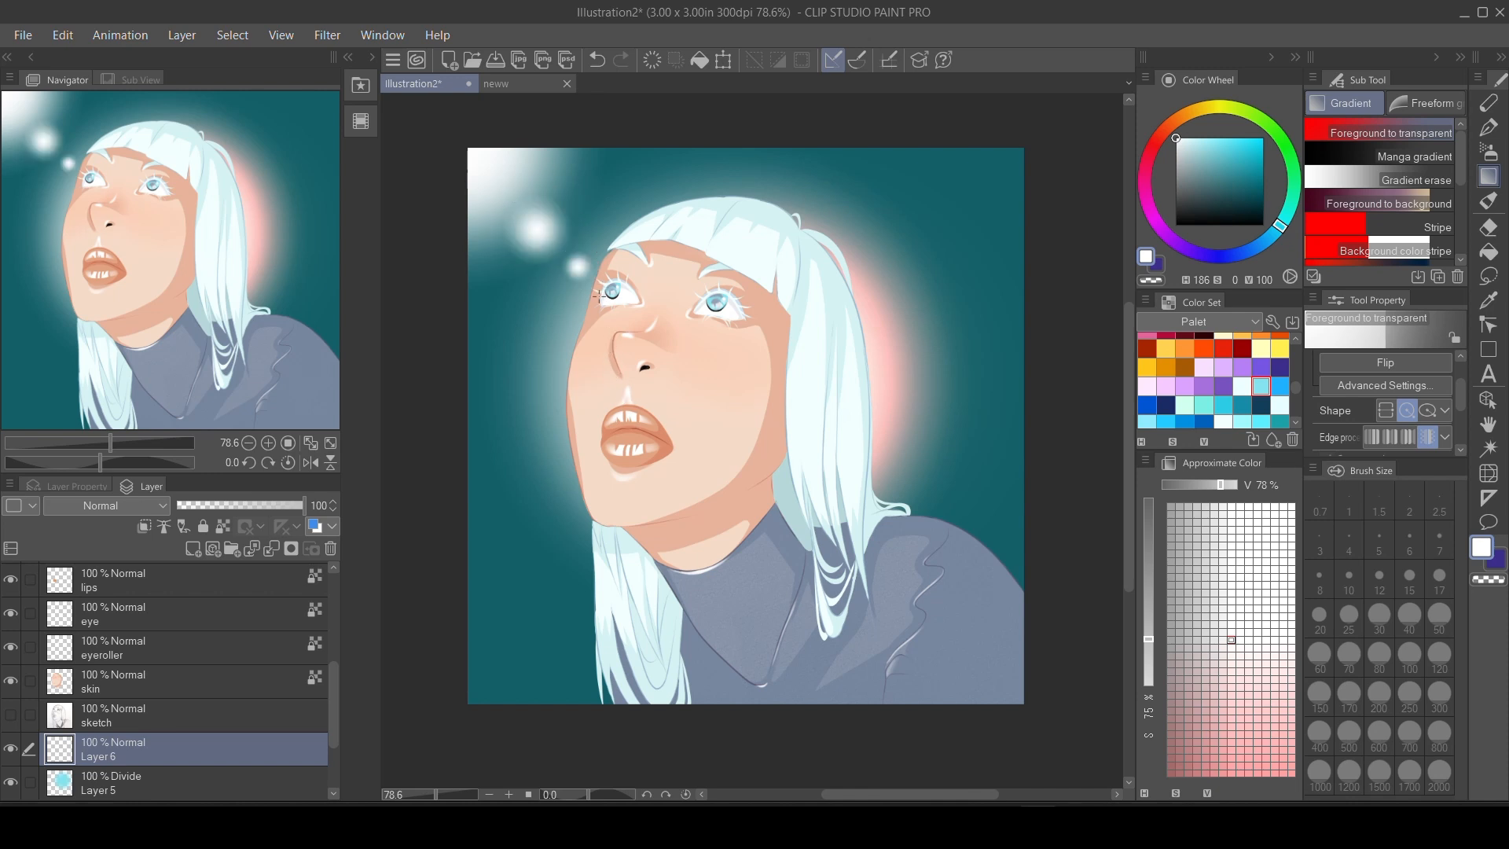
{"action": "left_click", "coordinate": [213, 548]}
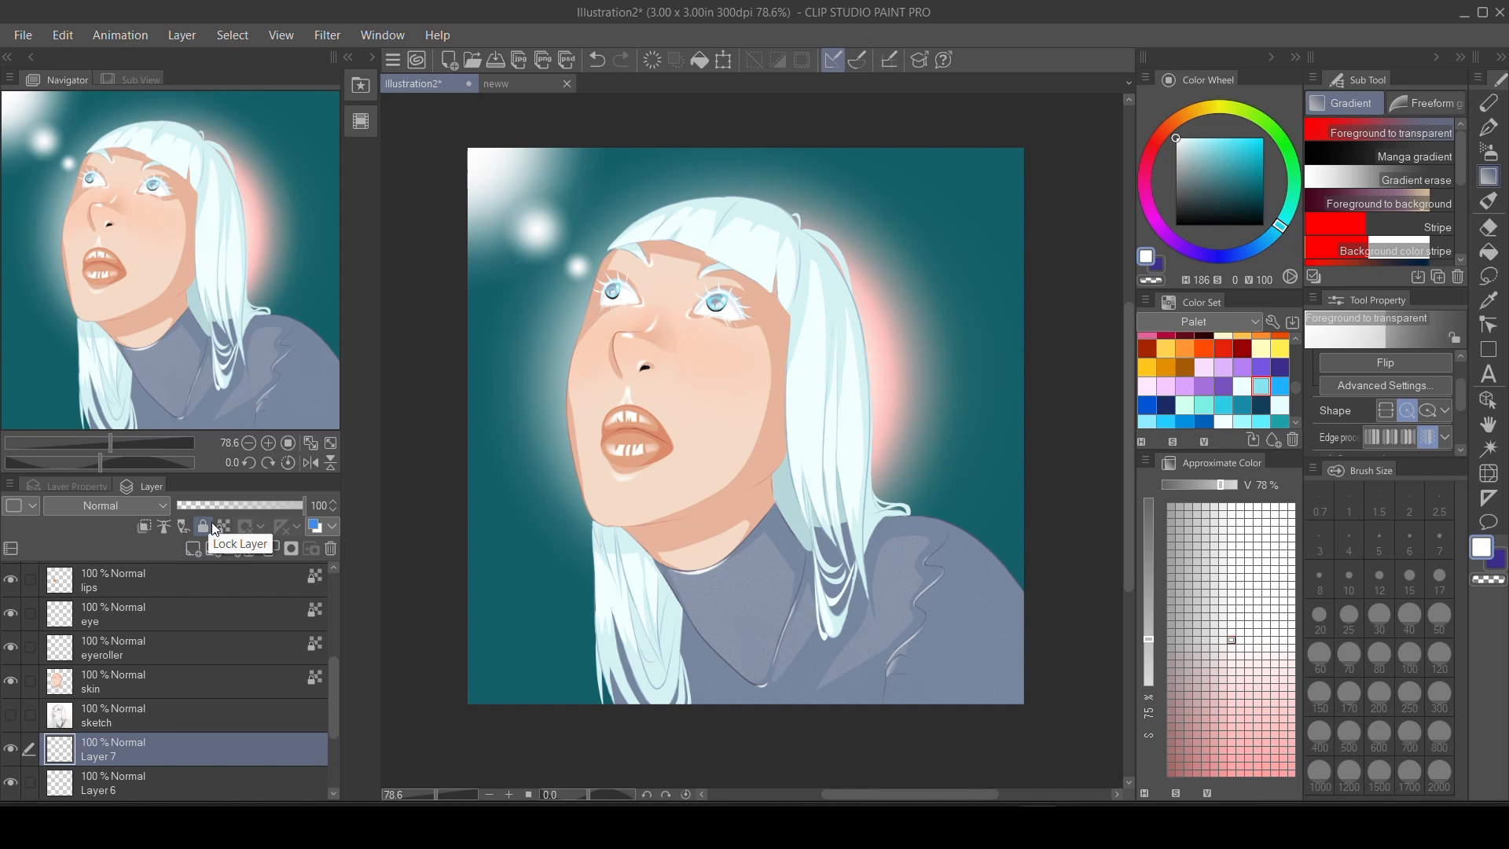
{"action": "key", "text": "ctrl+z"}
{"action": "key", "text": "ctrl+z"}
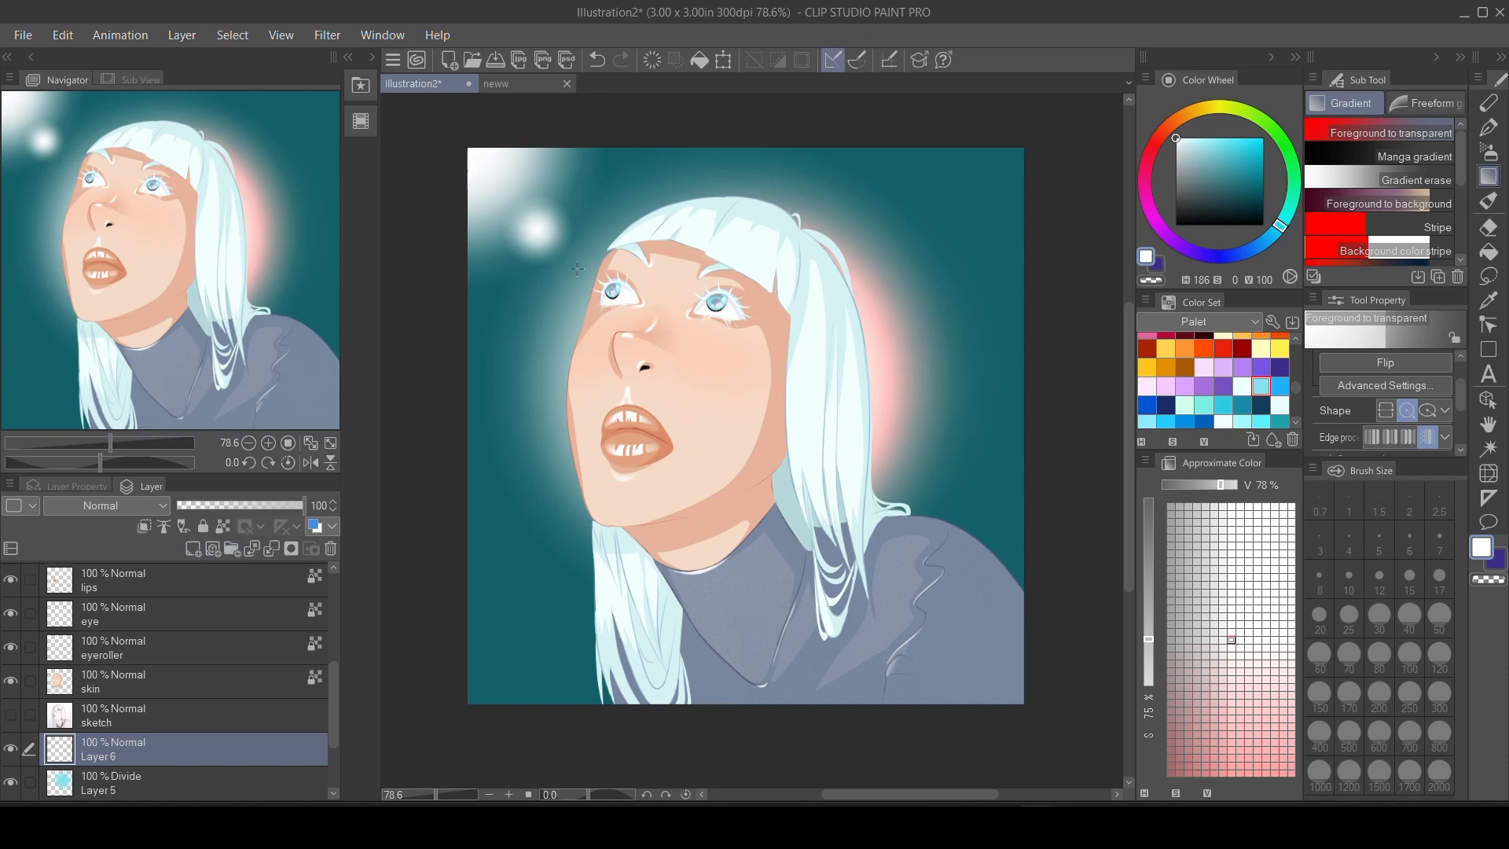
{"action": "key", "text": "ctrl+y"}
Add a new layer and a black Manga gradient rising from the canvas's lower edge, then place Layer 7 above the gradient.
{"action": "left_click", "coordinate": [213, 548]}
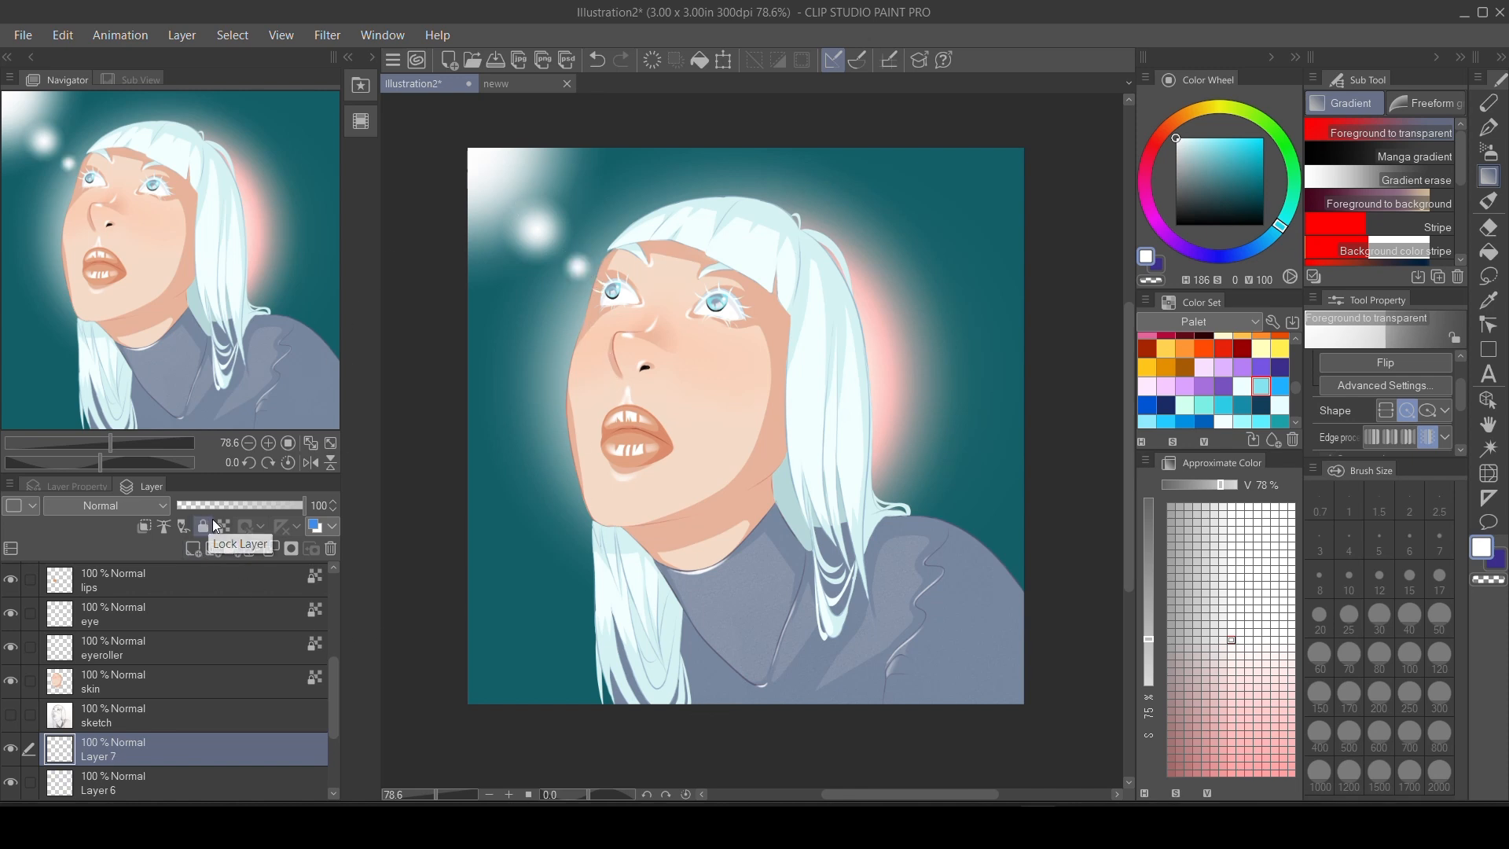
{"action": "left_click", "coordinate": [1407, 157]}
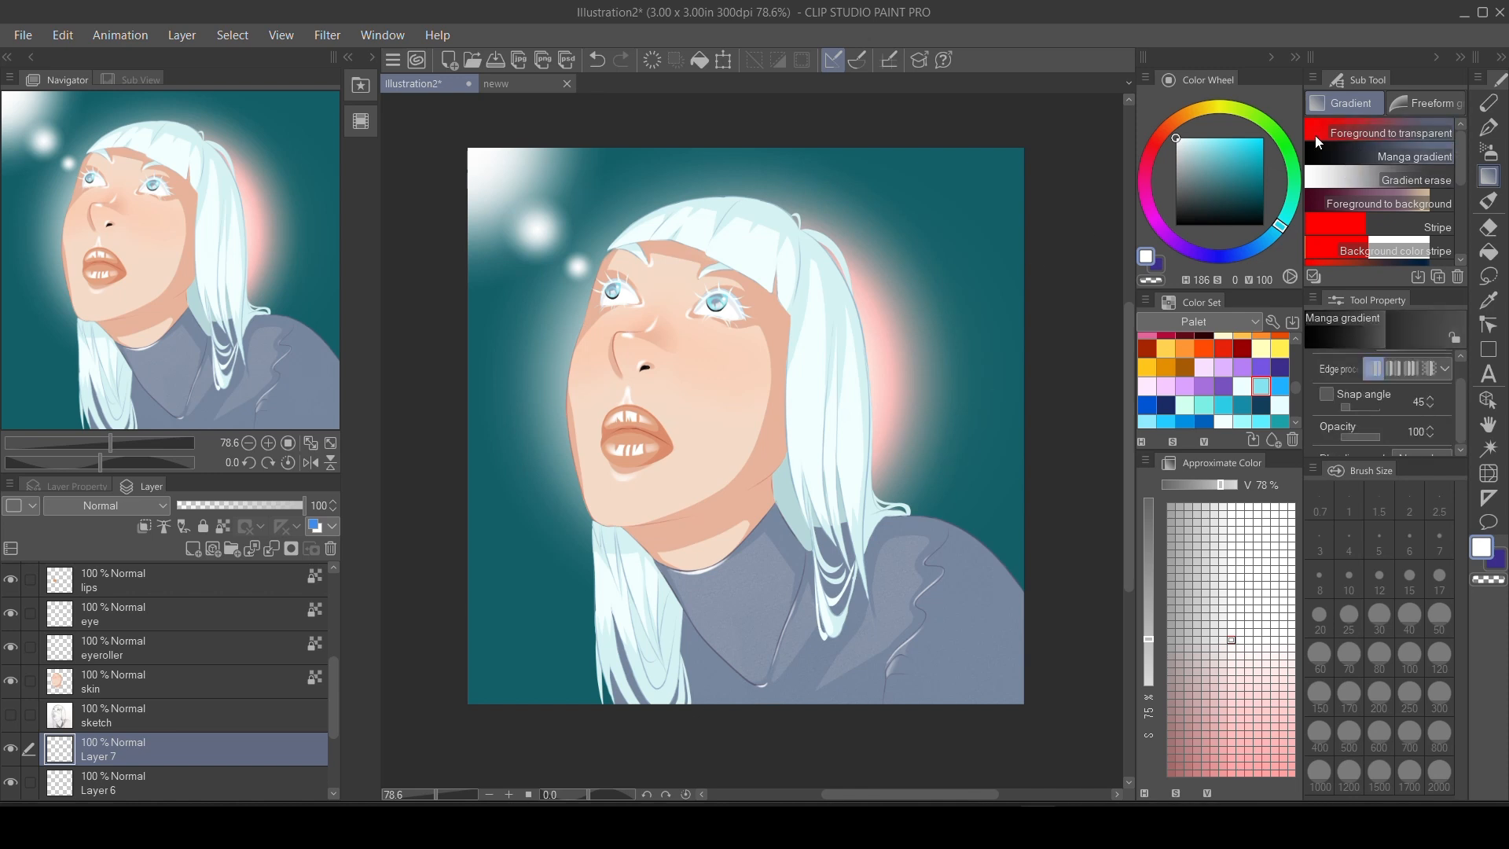
{"action": "left_click_drag", "start_coordinate": [729, 725], "coordinate": [738, 499]}
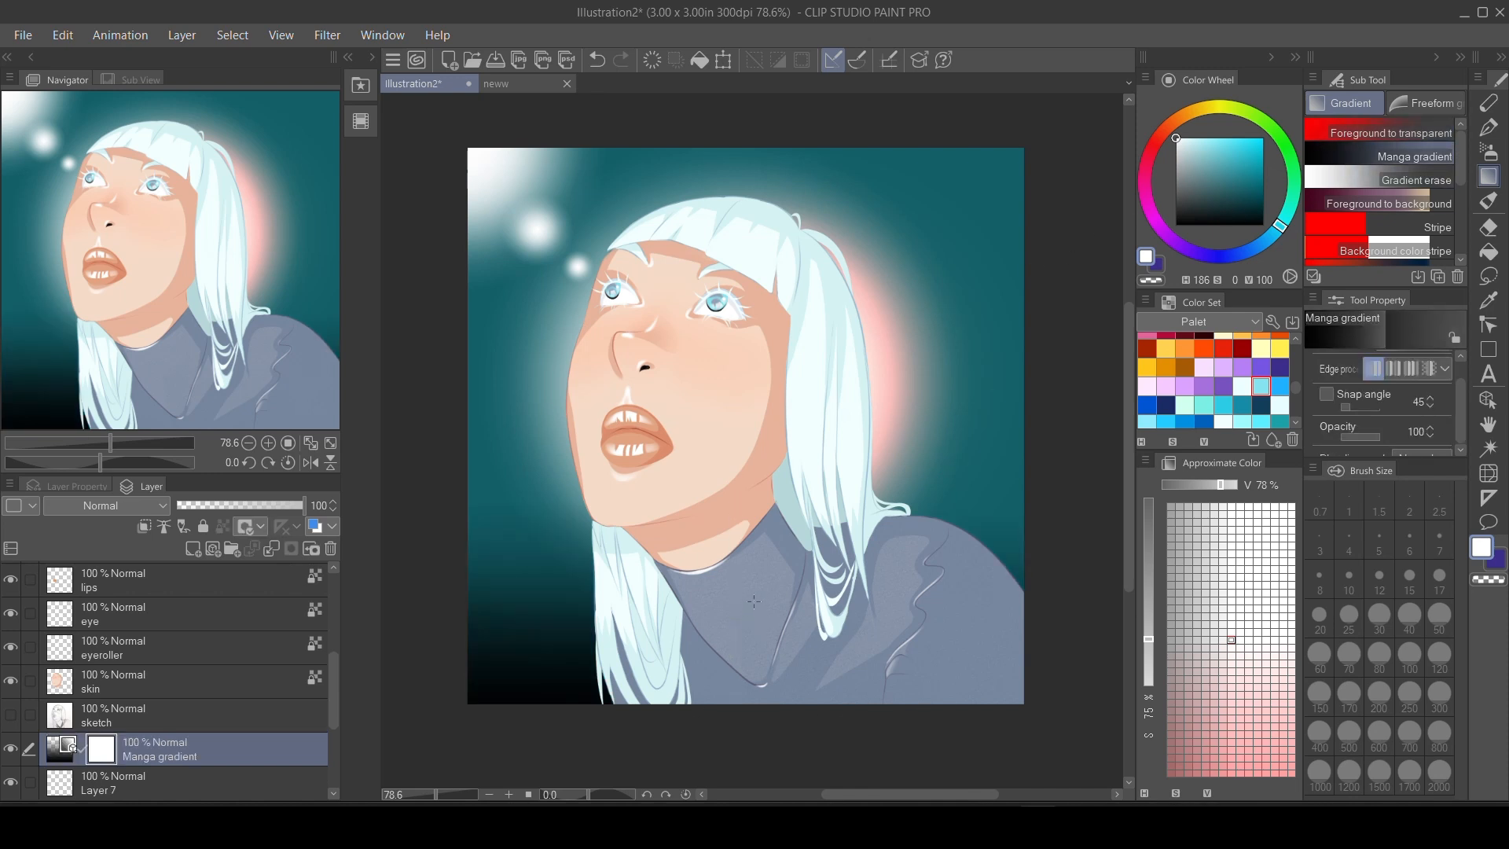
{"action": "left_click_drag", "start_coordinate": [113, 777], "coordinate": [110, 742]}
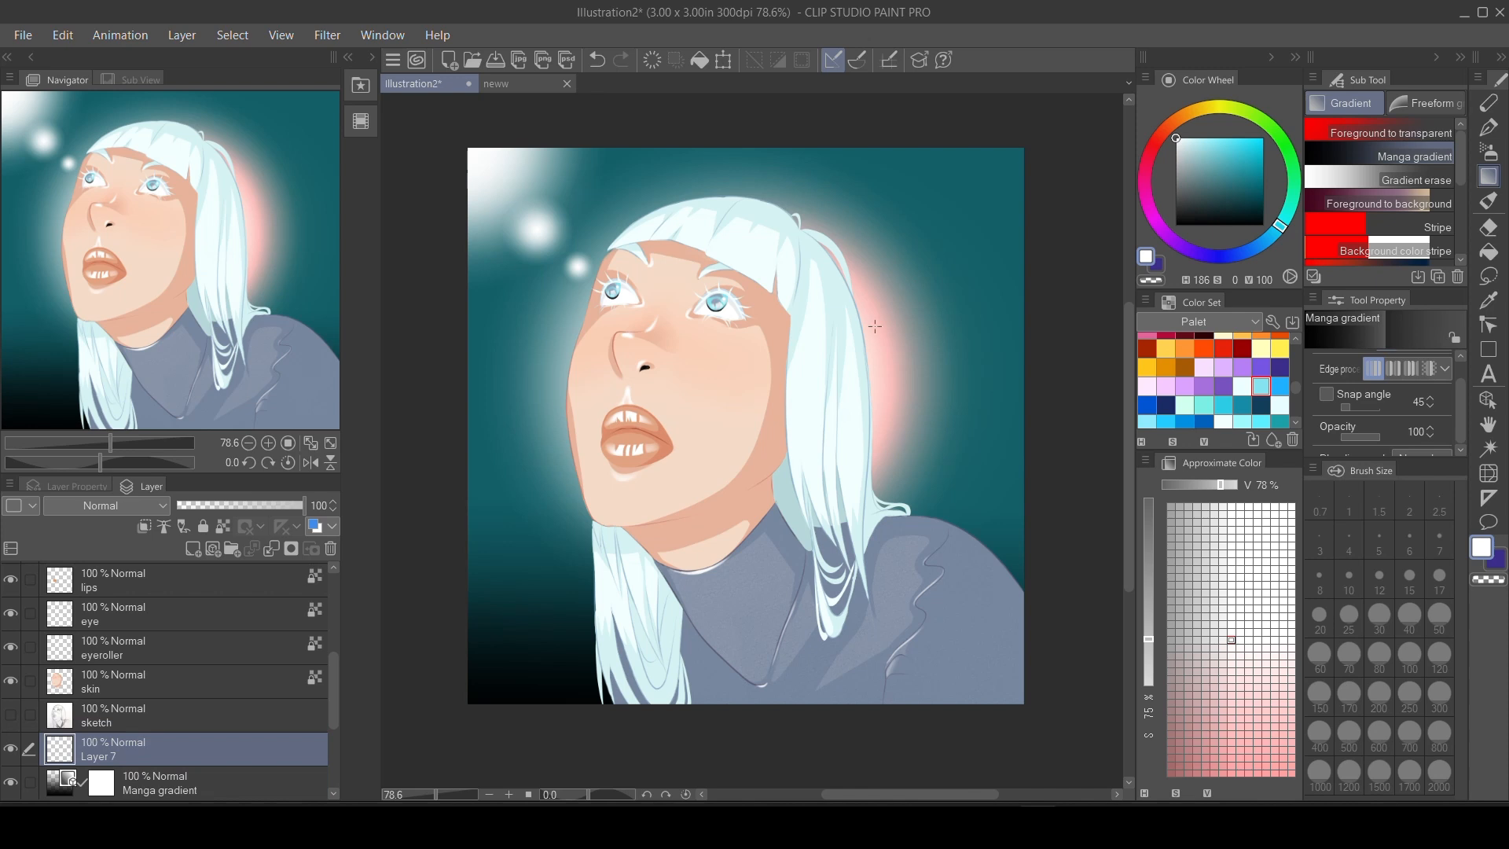
Draw a white filled rectangle on Layer 7 and transform it into a diagonal band reaching from behind the hair to the upper corner.
{"action": "key", "text": "u"}
{"action": "left_click_drag", "start_coordinate": [447, 374], "coordinate": [1005, 201]}
{"action": "key", "text": "ctrl+t"}
{"action": "left_click_drag", "start_coordinate": [939, 309], "coordinate": [939, 277]}
{"action": "left_click_drag", "start_coordinate": [872, 238], "coordinate": [912, 256]}
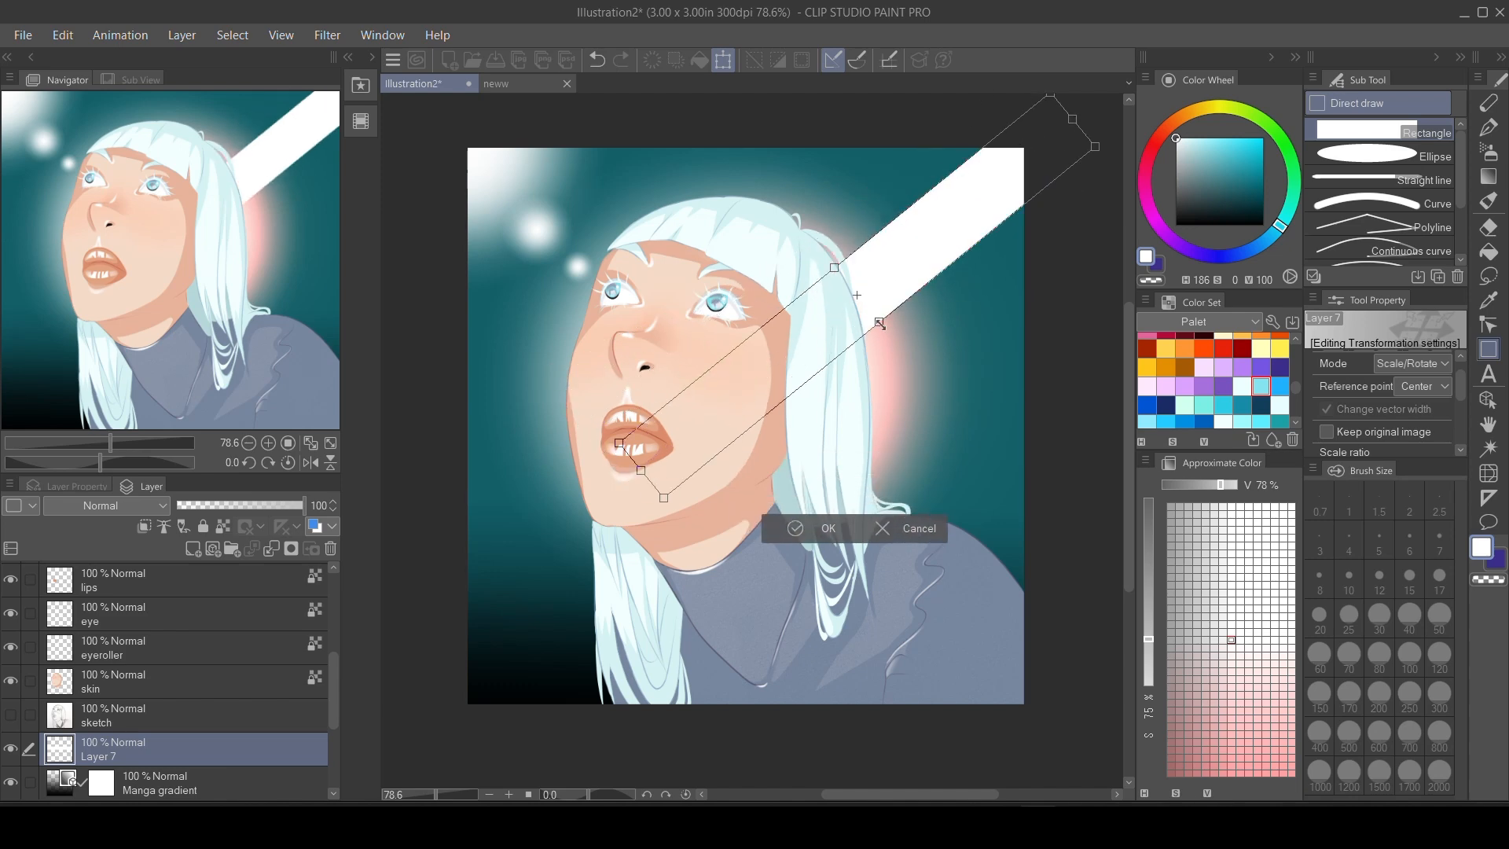
{"action": "left_click_drag", "start_coordinate": [878, 323], "coordinate": [883, 330]}
{"action": "left_click_drag", "start_coordinate": [913, 274], "coordinate": [943, 250]}
{"action": "left_click", "coordinate": [848, 528]}
Give Layer 7 a light blue layer colour (5CEEFF) from the Palet colour set.
{"action": "left_click", "coordinate": [332, 528]}
{"action": "left_click", "coordinate": [337, 582]}
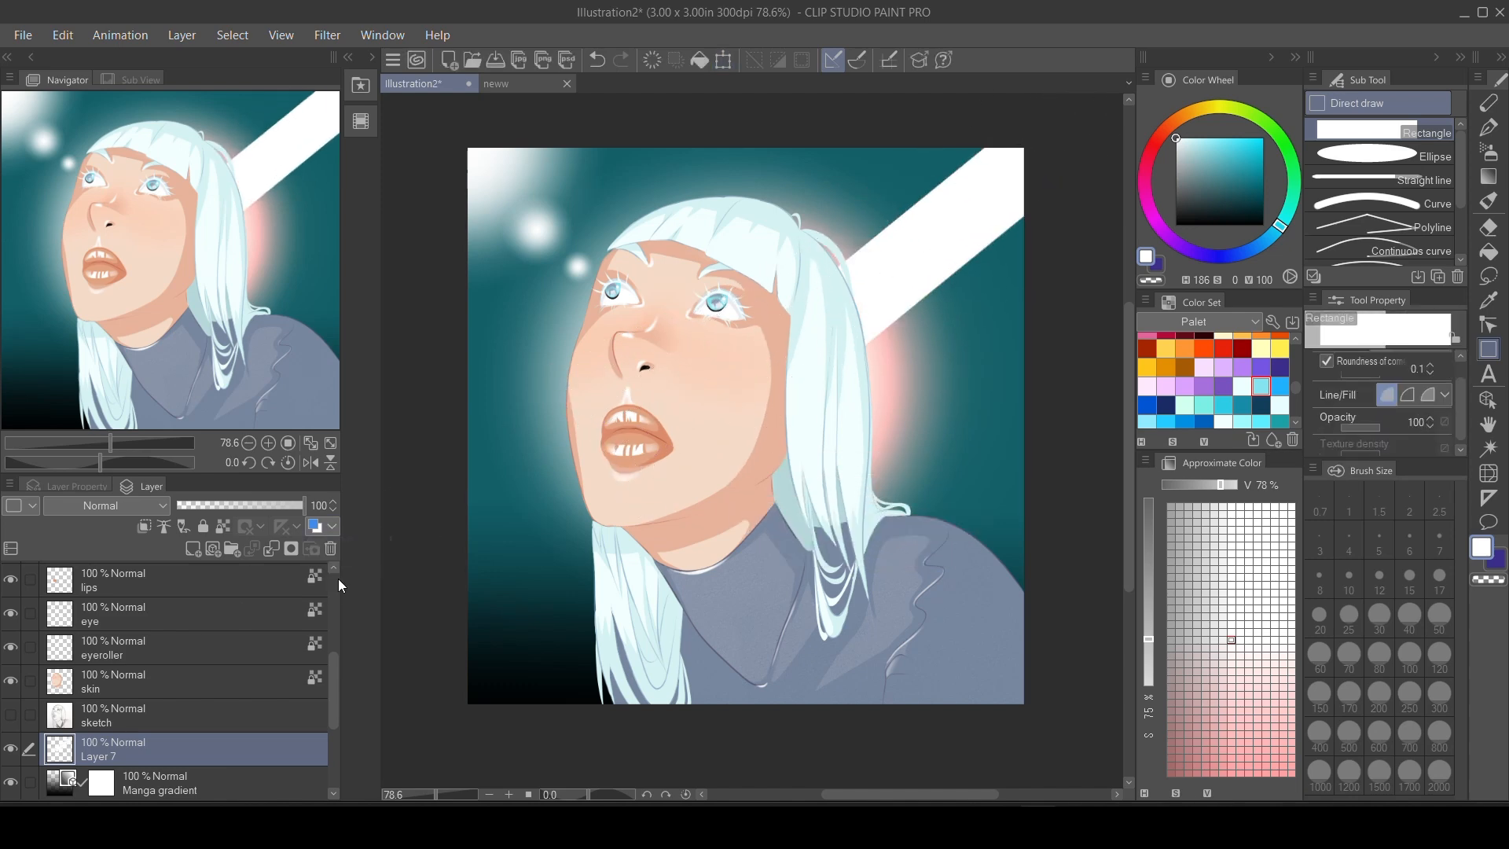
{"action": "left_click", "coordinate": [209, 564]}
{"action": "left_click_drag", "start_coordinate": [293, 438], "coordinate": [299, 500]}
{"action": "left_click", "coordinate": [252, 511]}
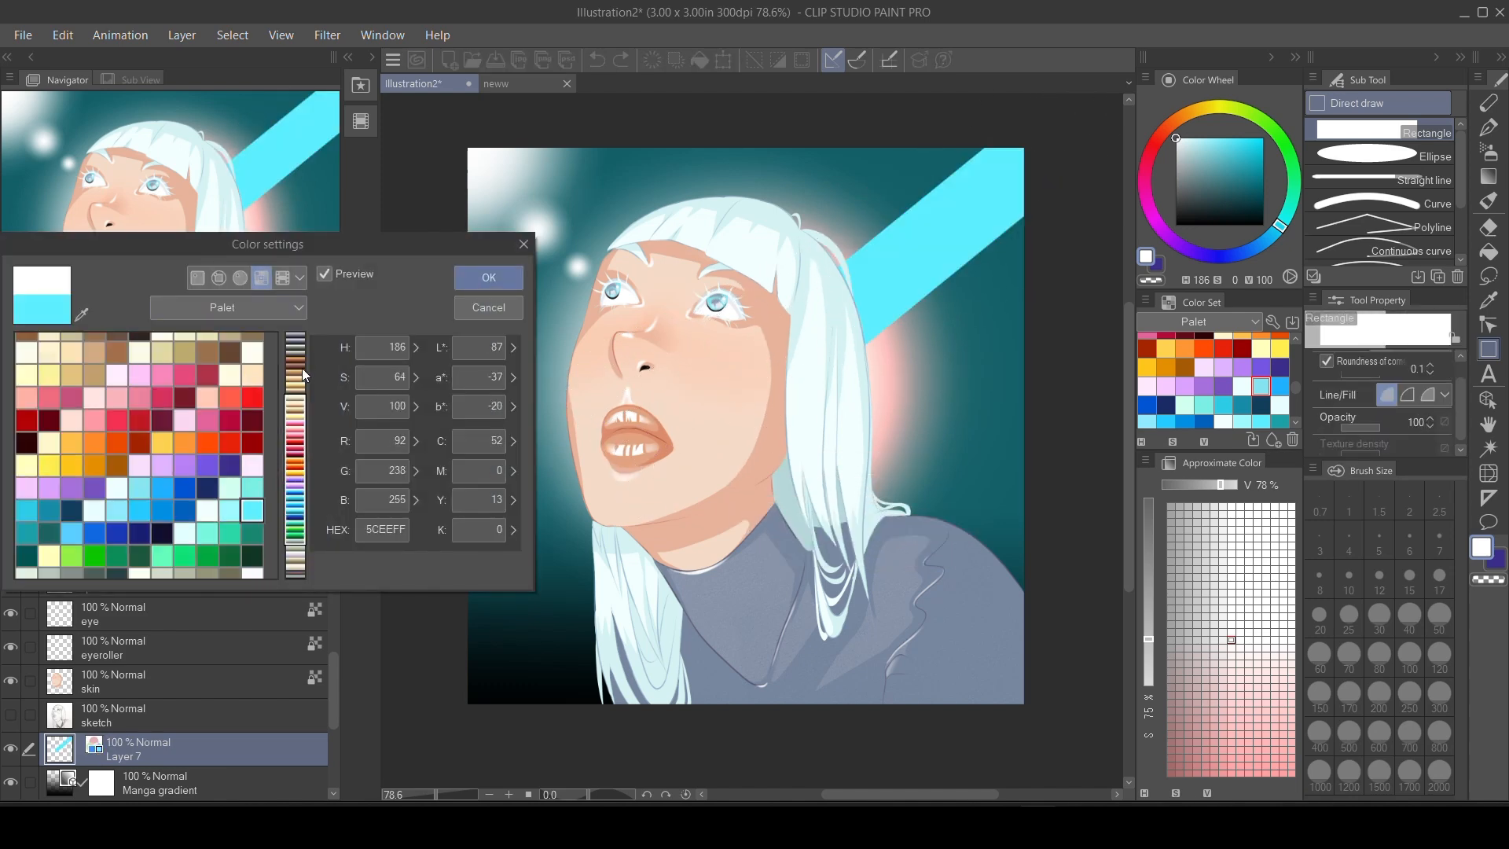
{"action": "left_click", "coordinate": [489, 277]}
Blend the blue diagonal band into a wide diffuse light using the K Blender Strong brush at size 200.
{"action": "key", "text": "j"}
{"action": "key", "text": "bracketright"}
{"action": "key", "text": "bracketright"}
{"action": "key", "text": "bracketright"}
{"action": "key", "text": "bracketright"}
{"action": "key", "text": "bracketright"}
{"action": "key", "text": "bracketright"}
{"action": "mouse_move", "coordinate": [843, 296]}
{"action": "left_mouse_down"}
{"action": "mouse_move", "coordinate": [899, 283]}
{"action": "mouse_move", "coordinate": [991, 309]}
{"action": "mouse_move", "coordinate": [1081, 248]}
{"action": "mouse_move", "coordinate": [882, 240]}
{"action": "mouse_move", "coordinate": [979, 202]}
{"action": "mouse_move", "coordinate": [935, 156]}
{"action": "mouse_move", "coordinate": [908, 228]}
{"action": "mouse_move", "coordinate": [925, 187]}
{"action": "mouse_move", "coordinate": [905, 218]}
{"action": "mouse_move", "coordinate": [750, 165]}
{"action": "mouse_move", "coordinate": [1026, 415]}
{"action": "mouse_move", "coordinate": [1002, 294]}
{"action": "mouse_move", "coordinate": [919, 250]}
{"action": "mouse_move", "coordinate": [985, 288]}
{"action": "mouse_move", "coordinate": [889, 501]}
{"action": "mouse_move", "coordinate": [1031, 706]}
{"action": "mouse_move", "coordinate": [866, 258]}
{"action": "mouse_move", "coordinate": [1012, 704]}
{"action": "mouse_move", "coordinate": [979, 435]}
{"action": "mouse_move", "coordinate": [927, 446]}
{"action": "mouse_move", "coordinate": [1045, 450]}
{"action": "mouse_move", "coordinate": [869, 446]}
{"action": "mouse_move", "coordinate": [968, 334]}
{"action": "left_mouse_up"}
Move Layer 5 and Layer 6 above Layer 7 in the layer stack, keeping Layer 6 uppermost.
{"action": "scroll", "coordinate": [314, 721], "scroll_direction": "down", "scroll_amount": 3}
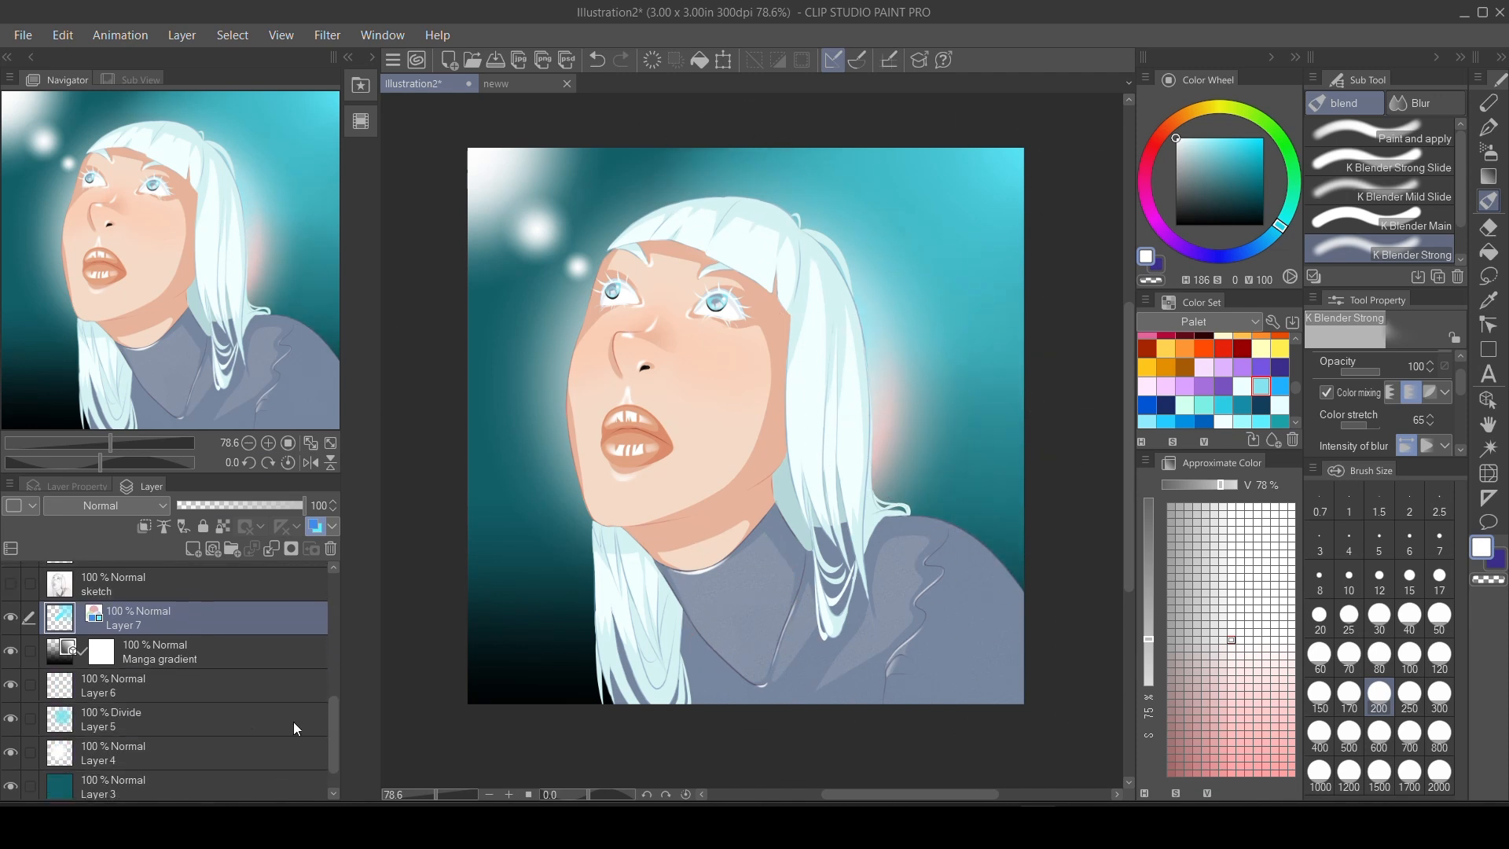
{"action": "left_click_drag", "start_coordinate": [288, 720], "coordinate": [182, 615]}
{"action": "left_click", "coordinate": [216, 657]}
{"action": "left_click_drag", "start_coordinate": [35, 728], "coordinate": [134, 613]}
Duplicate Layer 7 and transform the copy so its light covers the background on the face's side.
{"action": "left_click", "coordinate": [137, 676]}
{"action": "key", "text": "ctrl+c"}
{"action": "key", "text": "ctrl+v"}
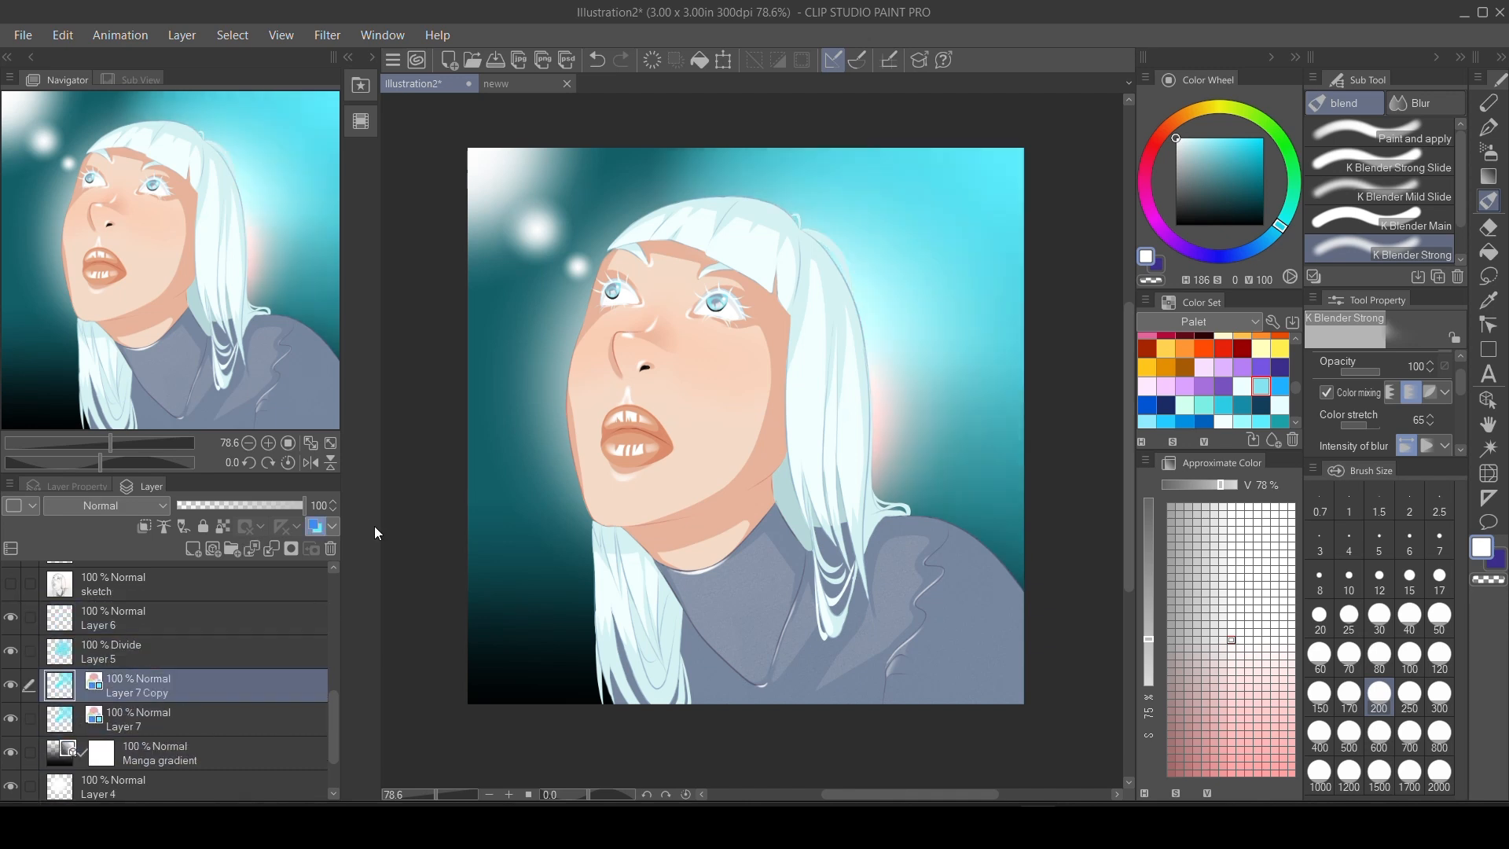
{"action": "key", "text": "ctrl+t"}
{"action": "scroll", "coordinate": [1451, 393], "scroll_direction": "up", "scroll_amount": 1}
{"action": "left_click", "coordinate": [1366, 365]}
{"action": "left_click_drag", "start_coordinate": [977, 336], "coordinate": [682, 349]}
{"action": "left_click", "coordinate": [556, 662]}
Set Layer 7 Copy's blending mode to Divide and give it a dark purple layer colour from the Palet colour set.
{"action": "left_click", "coordinate": [130, 505]}
{"action": "left_click", "coordinate": [102, 464]}
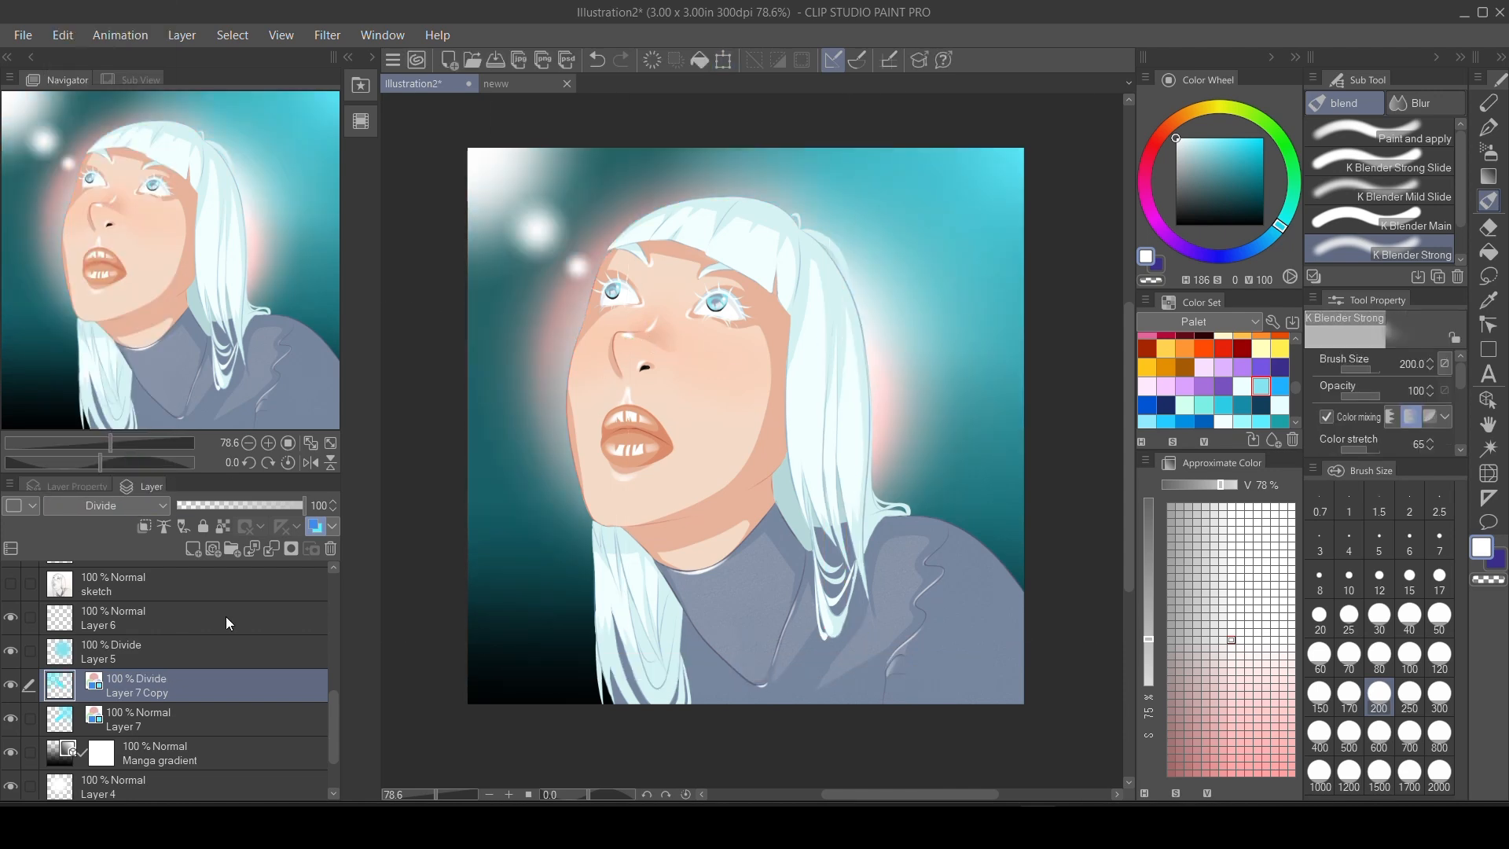
{"action": "left_click", "coordinate": [316, 527]}
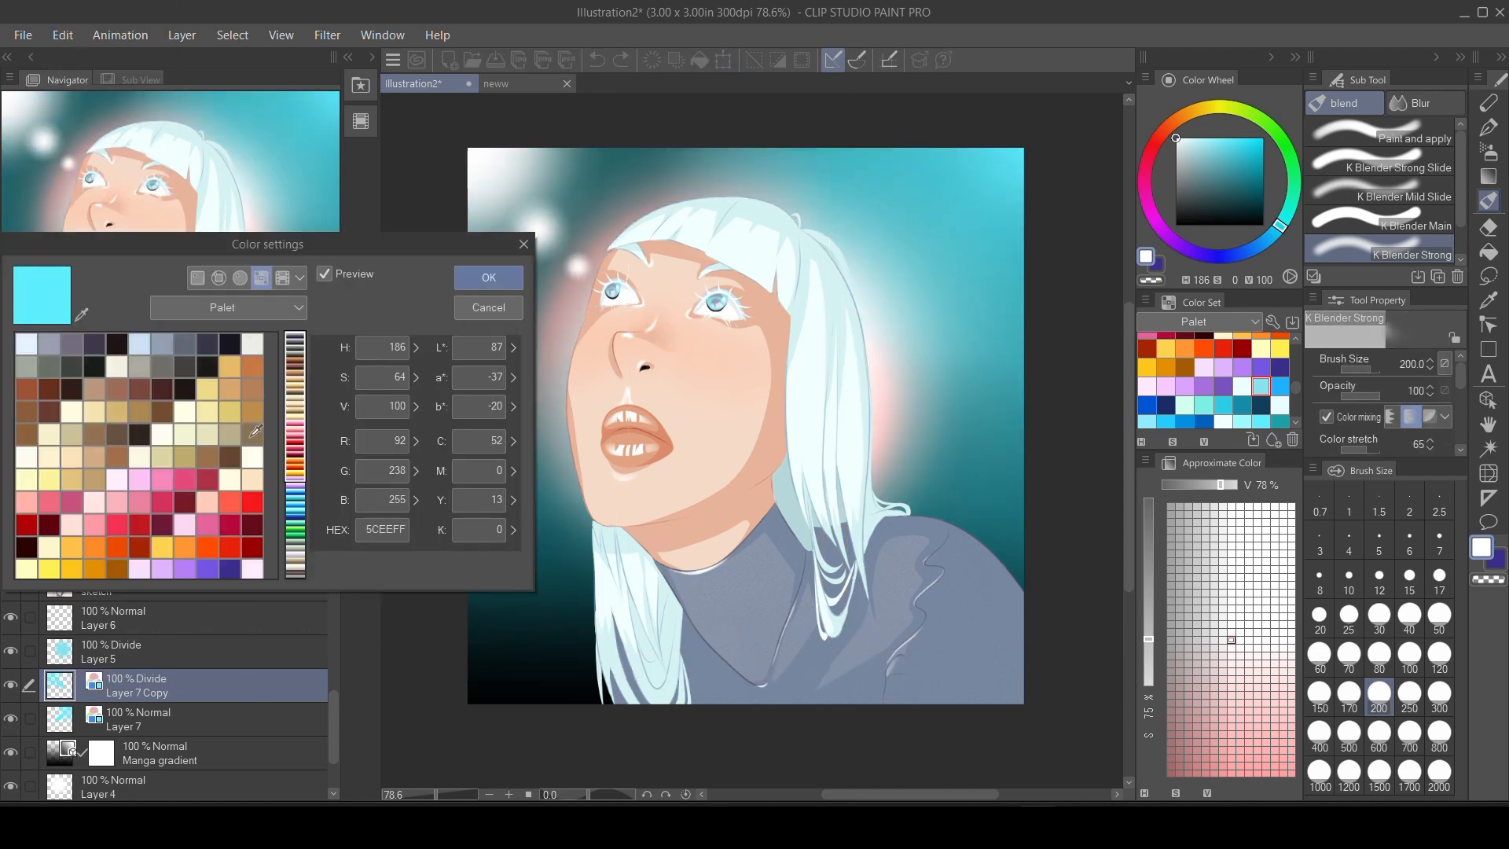
{"action": "left_click", "coordinate": [253, 501]}
{"action": "left_click", "coordinate": [229, 567]}
{"action": "left_click", "coordinate": [488, 278]}
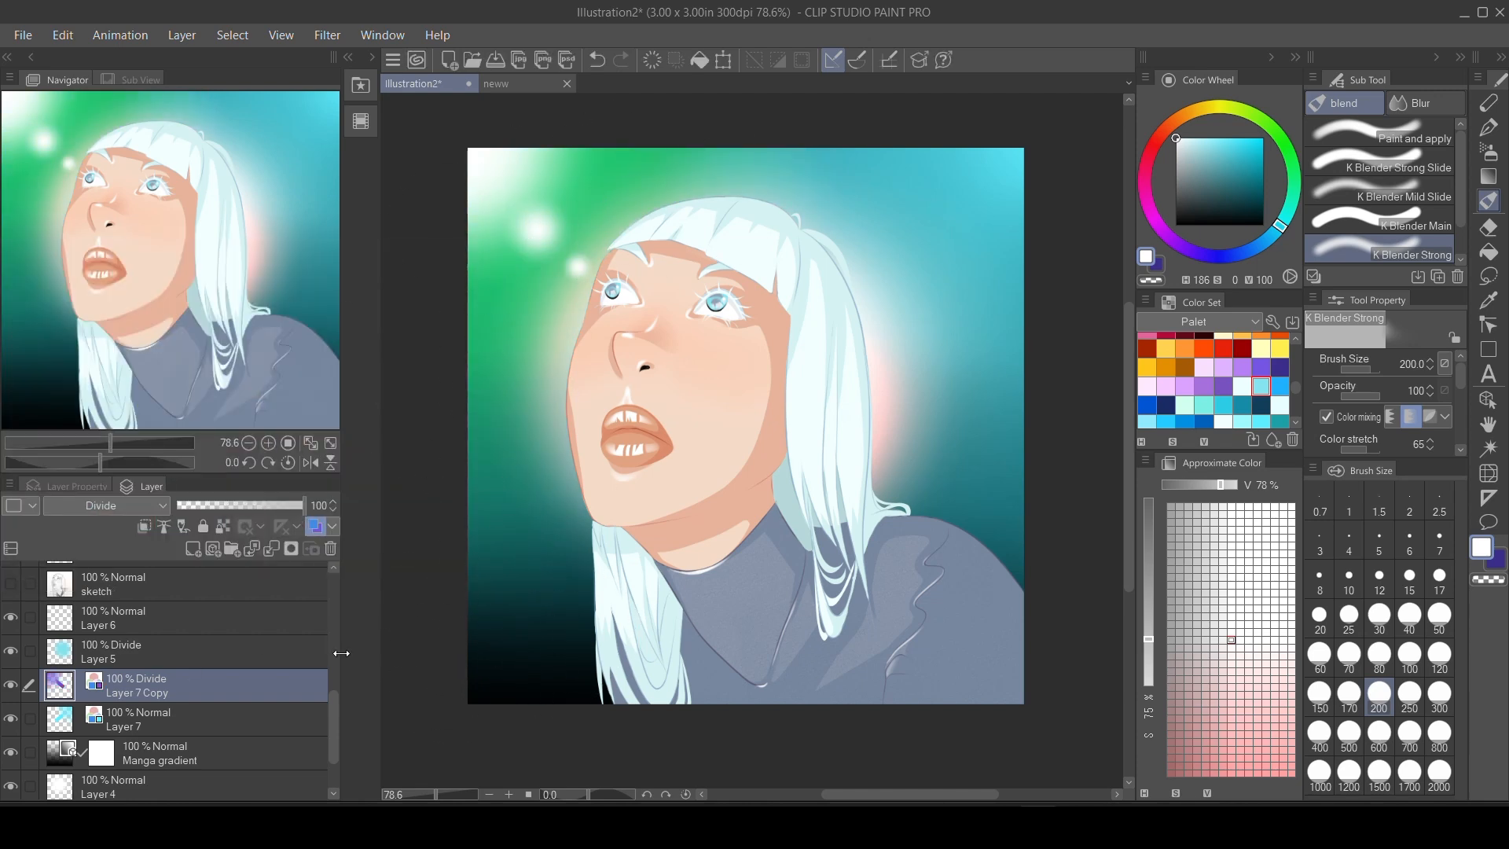
Add a new layer above Layer 5 and draw a filled white rectangle over the canvas's upper-left area.
{"action": "scroll", "coordinate": [334, 725], "scroll_direction": "up", "scroll_amount": 2}
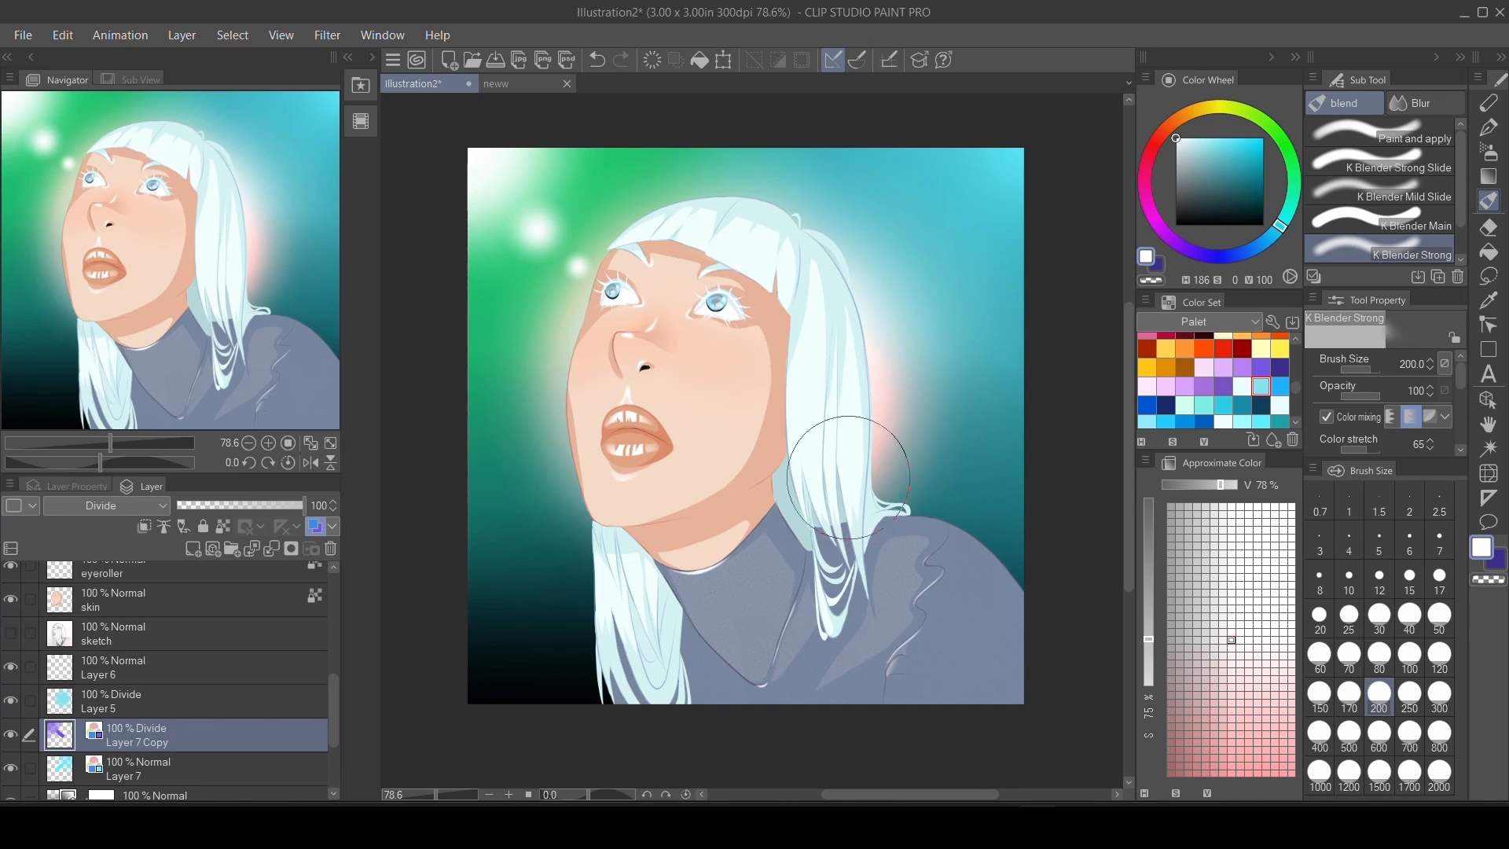
{"action": "left_click", "coordinate": [120, 705]}
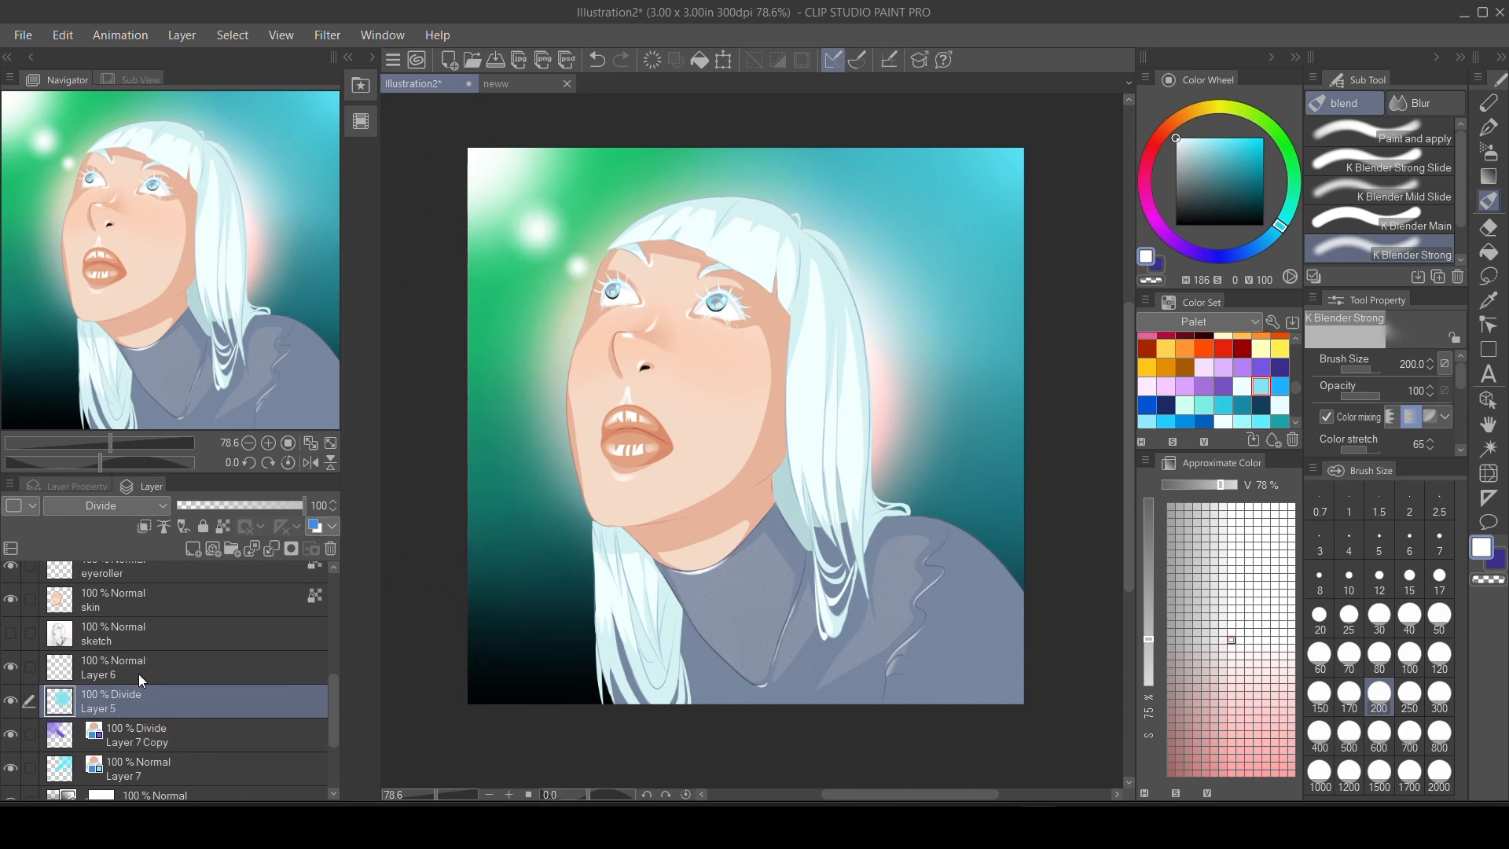
{"action": "left_click", "coordinate": [193, 547]}
{"action": "left_click", "coordinate": [1487, 350]}
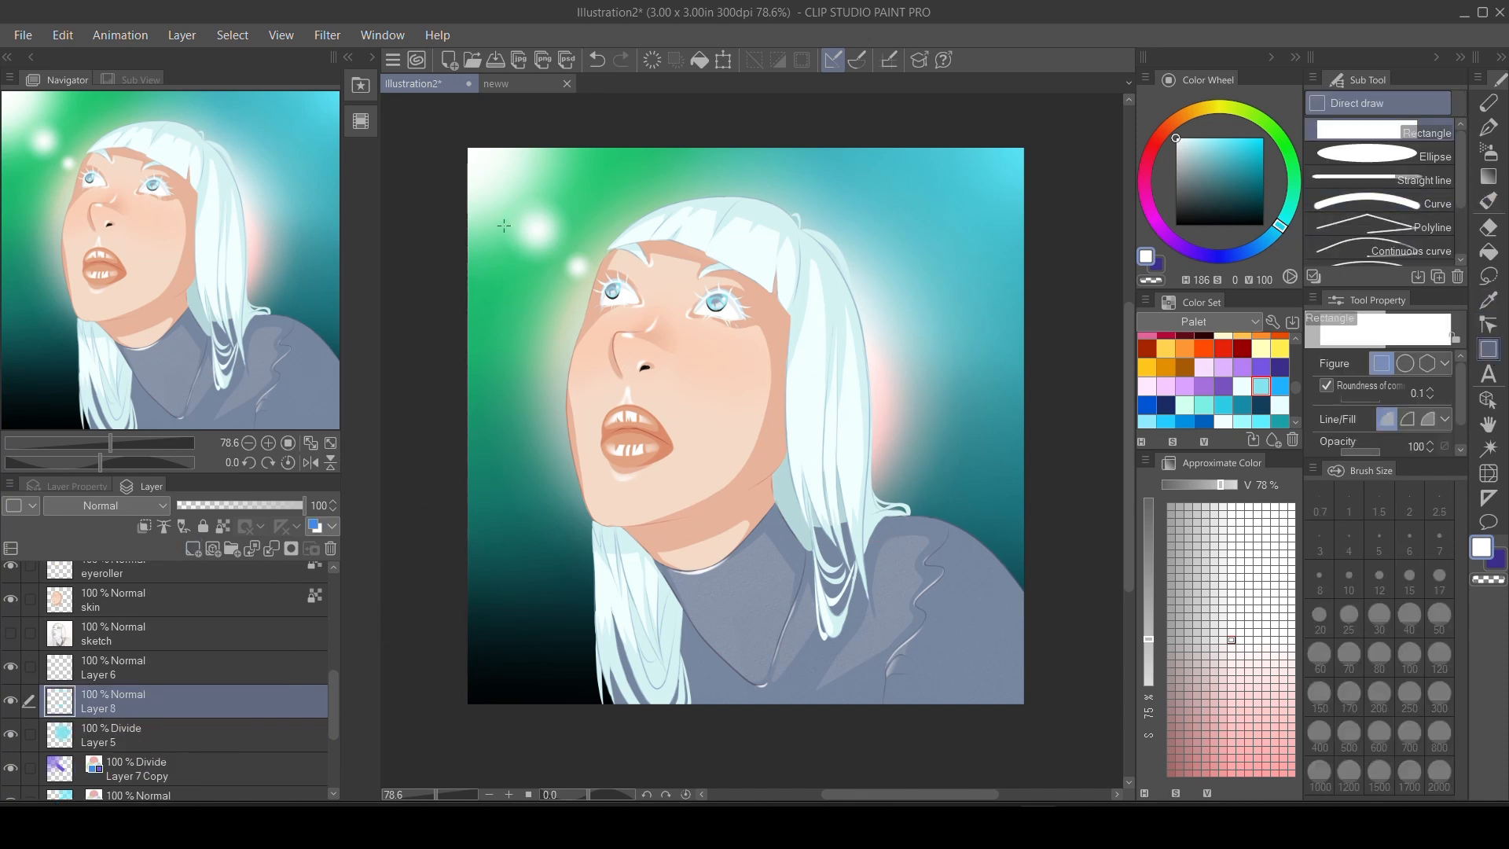
{"action": "left_click_drag", "start_coordinate": [440, 163], "coordinate": [754, 301]}
Rotate and move the white rectangle into a diagonal beam running from the canvas's upper-left corner to the nose.
{"action": "key", "text": "ctrl+t"}
{"action": "left_click_drag", "start_coordinate": [795, 236], "coordinate": [777, 365]}
{"action": "left_click_drag", "start_coordinate": [668, 310], "coordinate": [617, 315]}
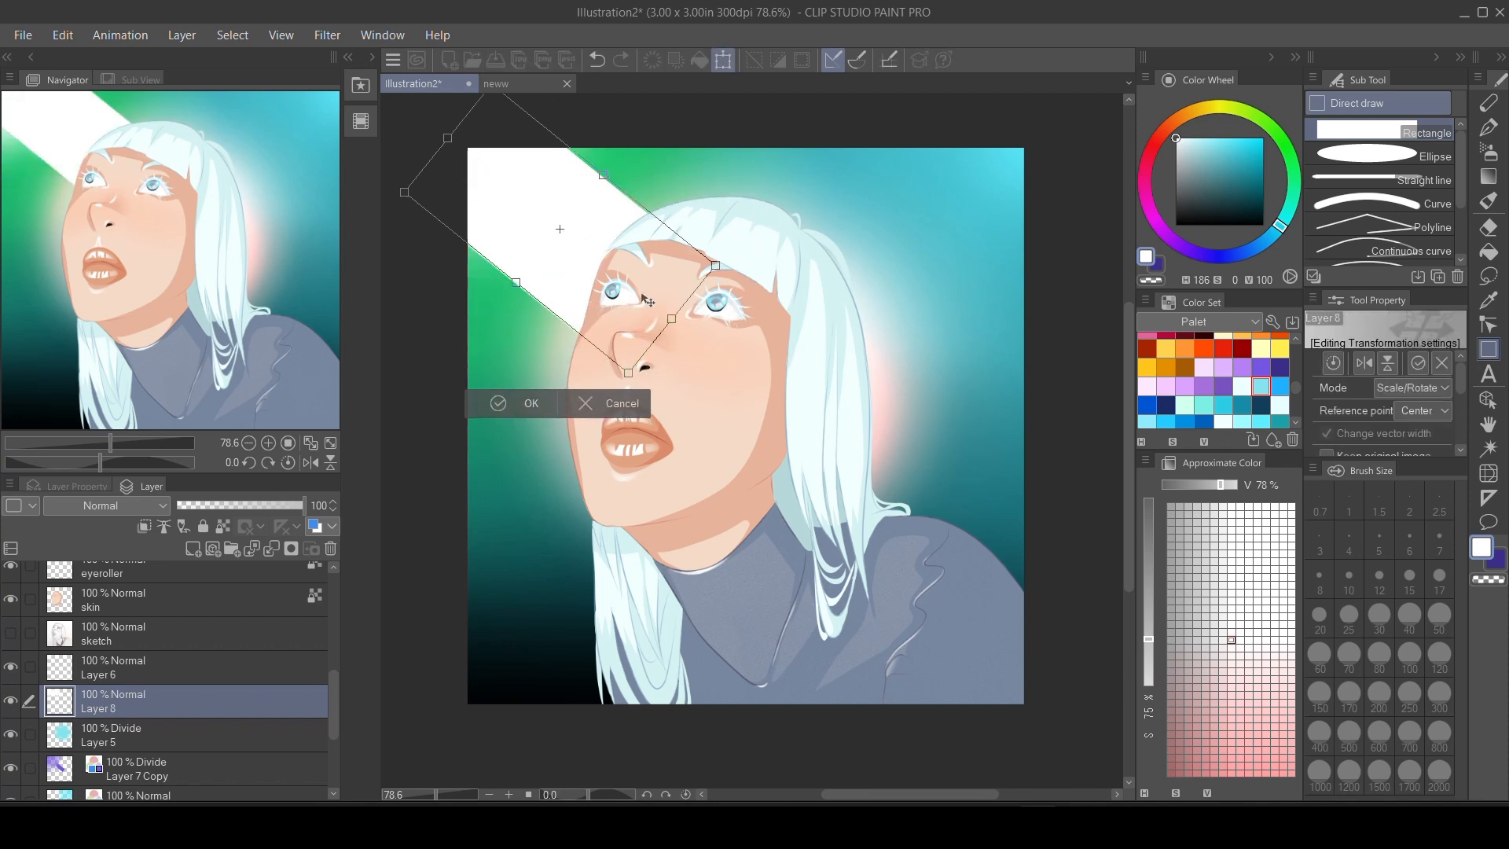
{"action": "left_click", "coordinate": [525, 401]}
Move Layer 8 to the top of the stack and blend its white beam into diffuse light with K Blender Strong at 70% layer opacity.
{"action": "left_click_drag", "start_coordinate": [193, 705], "coordinate": [198, 572]}
{"action": "key", "text": "j"}
{"action": "mouse_move", "coordinate": [708, 238]}
{"action": "left_mouse_down"}
{"action": "mouse_move", "coordinate": [639, 291]}
{"action": "mouse_move", "coordinate": [657, 241]}
{"action": "mouse_move", "coordinate": [555, 135]}
{"action": "mouse_move", "coordinate": [468, 237]}
{"action": "mouse_move", "coordinate": [493, 337]}
{"action": "mouse_move", "coordinate": [590, 445]}
{"action": "mouse_move", "coordinate": [437, 239]}
{"action": "mouse_move", "coordinate": [615, 322]}
{"action": "mouse_move", "coordinate": [560, 141]}
{"action": "mouse_move", "coordinate": [659, 198]}
{"action": "mouse_move", "coordinate": [680, 135]}
{"action": "mouse_move", "coordinate": [617, 391]}
{"action": "mouse_move", "coordinate": [465, 194]}
{"action": "mouse_move", "coordinate": [546, 151]}
{"action": "mouse_move", "coordinate": [625, 339]}
{"action": "mouse_move", "coordinate": [538, 274]}
{"action": "mouse_move", "coordinate": [654, 428]}
{"action": "mouse_move", "coordinate": [528, 200]}
{"action": "mouse_move", "coordinate": [660, 353]}
{"action": "mouse_move", "coordinate": [648, 201]}
{"action": "mouse_move", "coordinate": [562, 212]}
{"action": "mouse_move", "coordinate": [436, 272]}
{"action": "mouse_move", "coordinate": [704, 189]}
{"action": "mouse_move", "coordinate": [591, 255]}
{"action": "mouse_move", "coordinate": [530, 242]}
{"action": "mouse_move", "coordinate": [582, 468]}
{"action": "mouse_move", "coordinate": [668, 152]}
{"action": "mouse_move", "coordinate": [736, 572]}
{"action": "mouse_move", "coordinate": [499, 238]}
{"action": "mouse_move", "coordinate": [614, 174]}
{"action": "mouse_move", "coordinate": [447, 177]}
{"action": "mouse_move", "coordinate": [539, 297]}
{"action": "mouse_move", "coordinate": [526, 392]}
{"action": "mouse_move", "coordinate": [658, 365]}
{"action": "mouse_move", "coordinate": [840, 113]}
{"action": "left_mouse_up"}
{"action": "left_click_drag", "start_coordinate": [304, 505], "coordinate": [265, 506]}
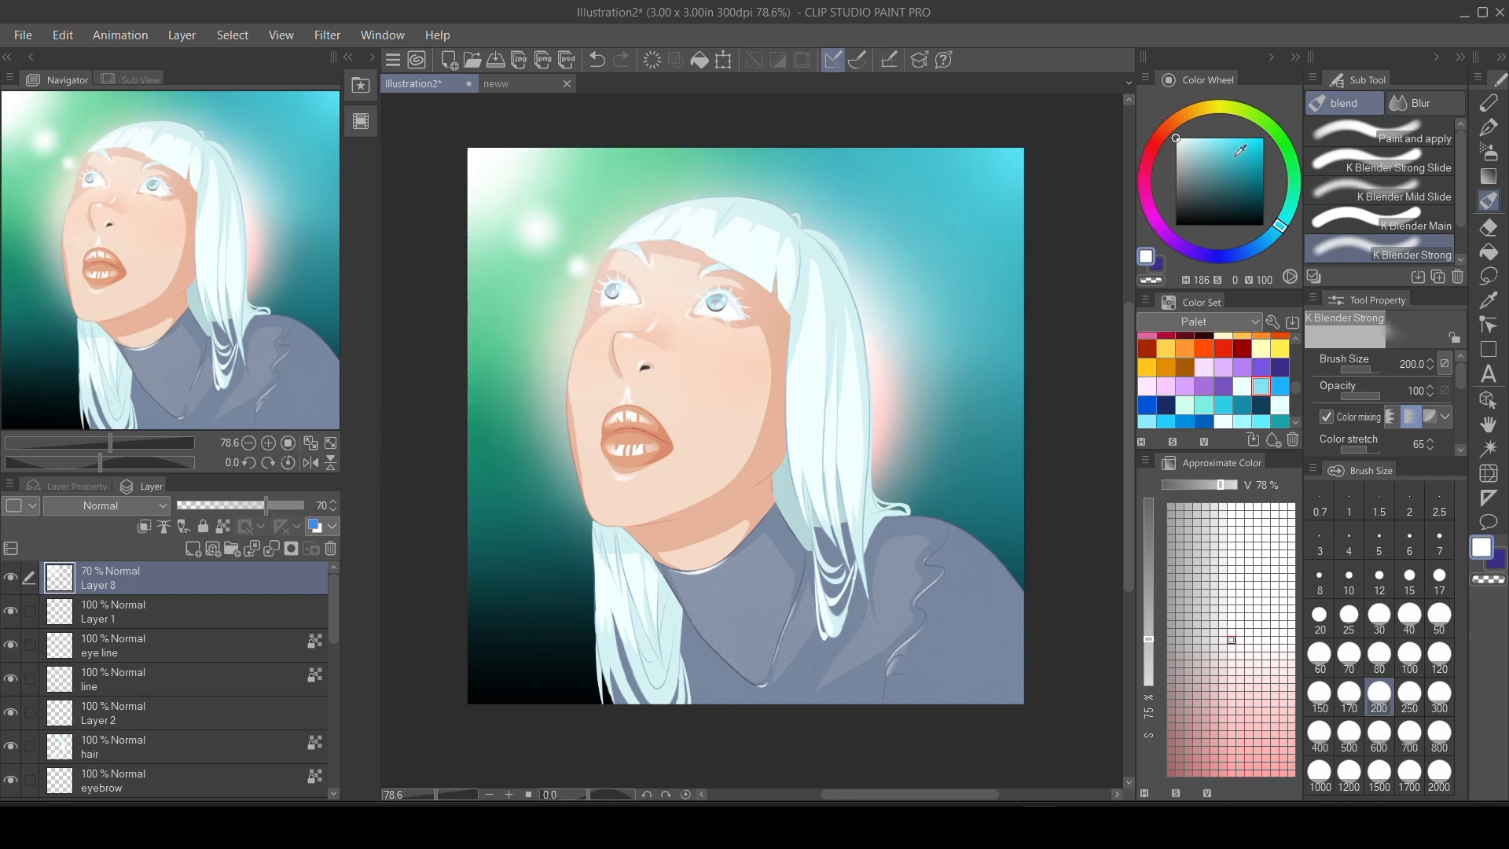
Add a new layer directly above the background's Manga gradient layer.
{"action": "key", "text": "g"}
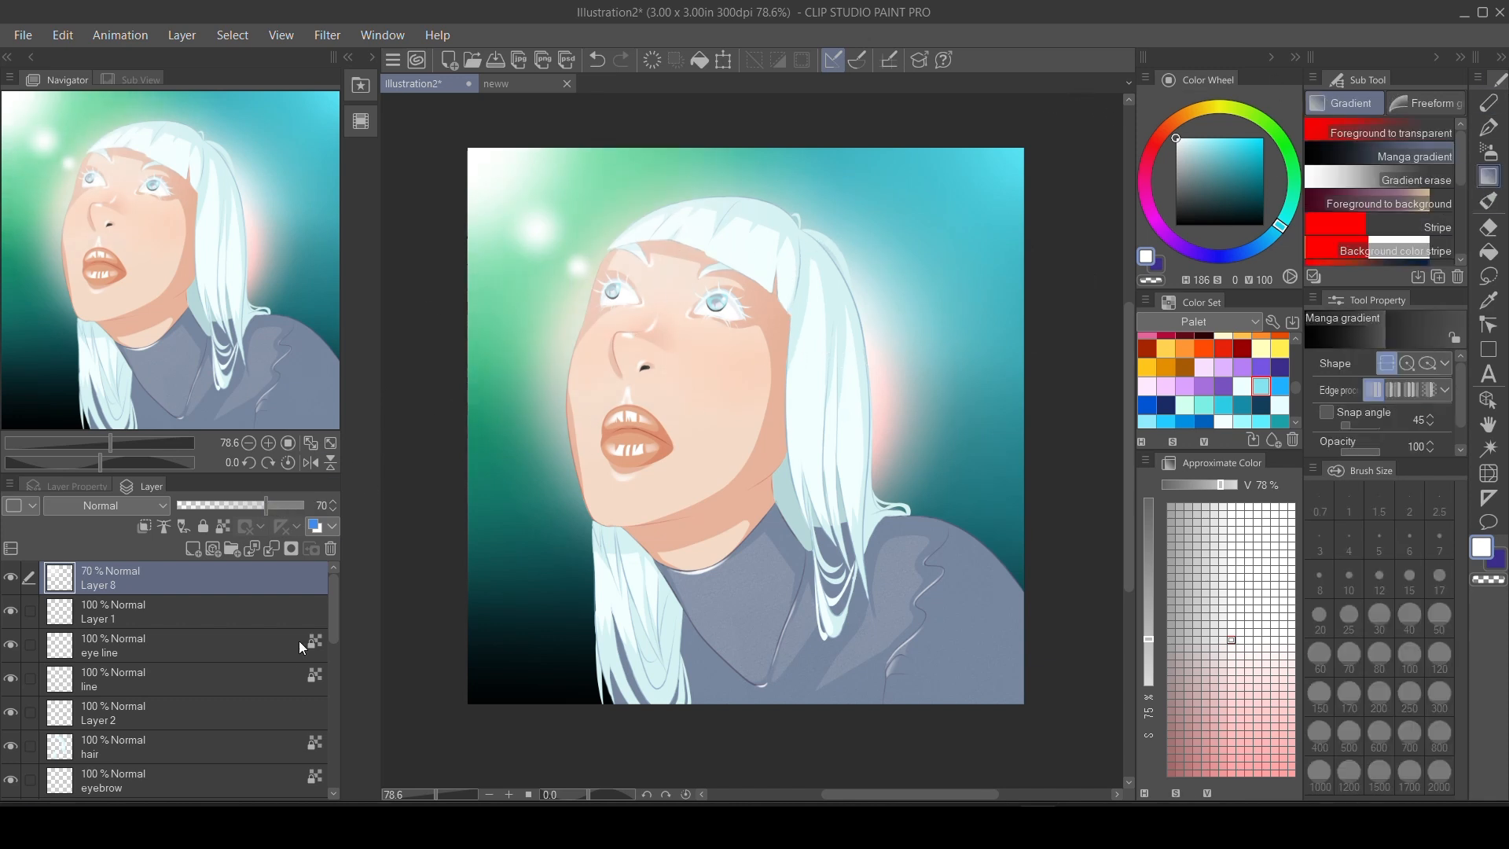
{"action": "left_click_drag", "start_coordinate": [334, 603], "coordinate": [337, 742]}
{"action": "left_click", "coordinate": [236, 749]}
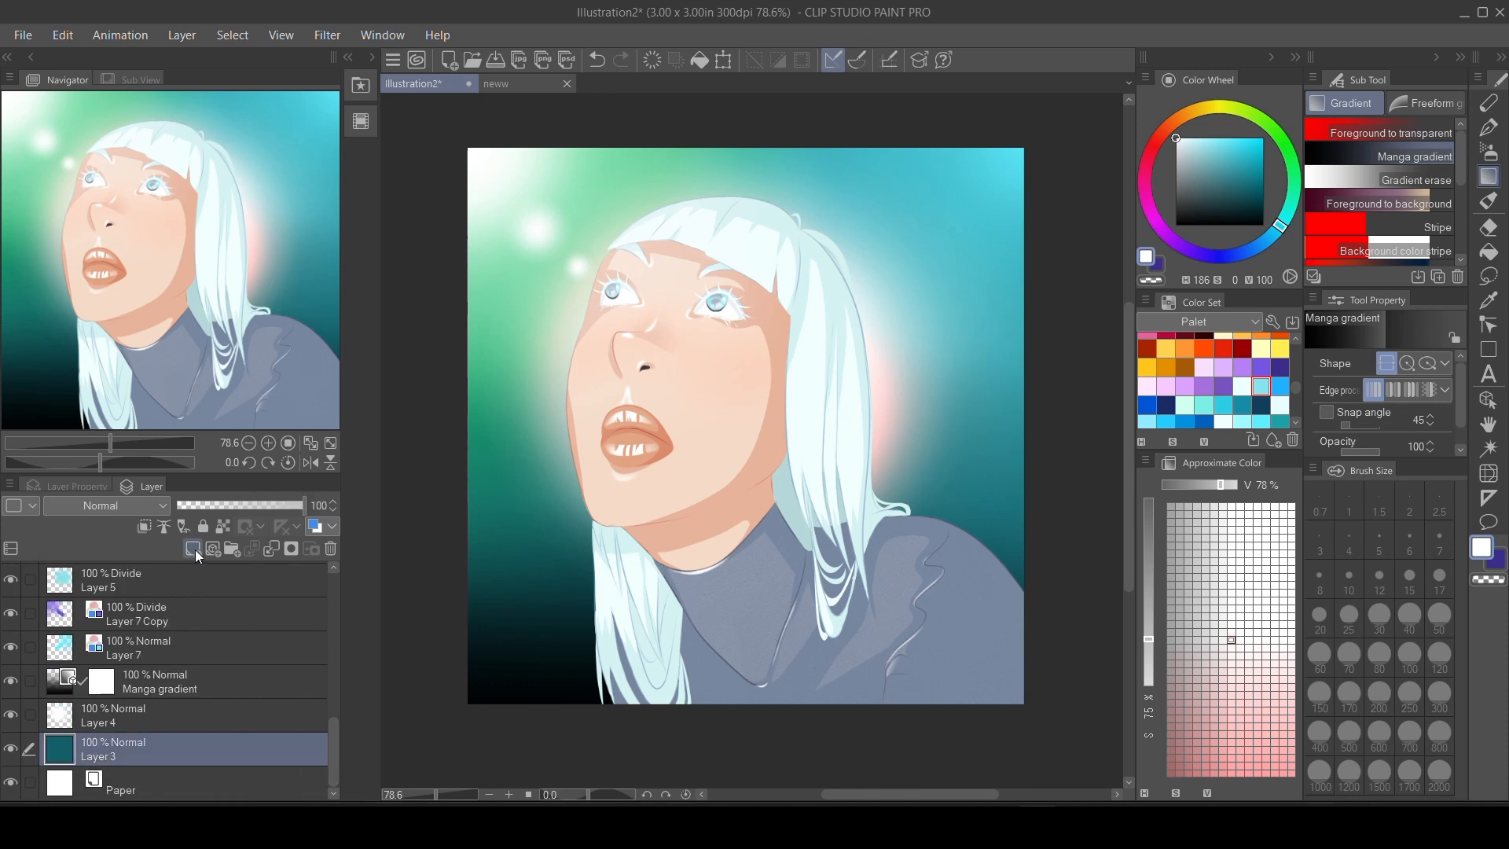
{"action": "left_click", "coordinate": [194, 549]}
Paint faint white sparks over the dark background on both sides of the figure using the spark brush at size 300 and opacity 50.
{"action": "left_click", "coordinate": [1488, 153]}
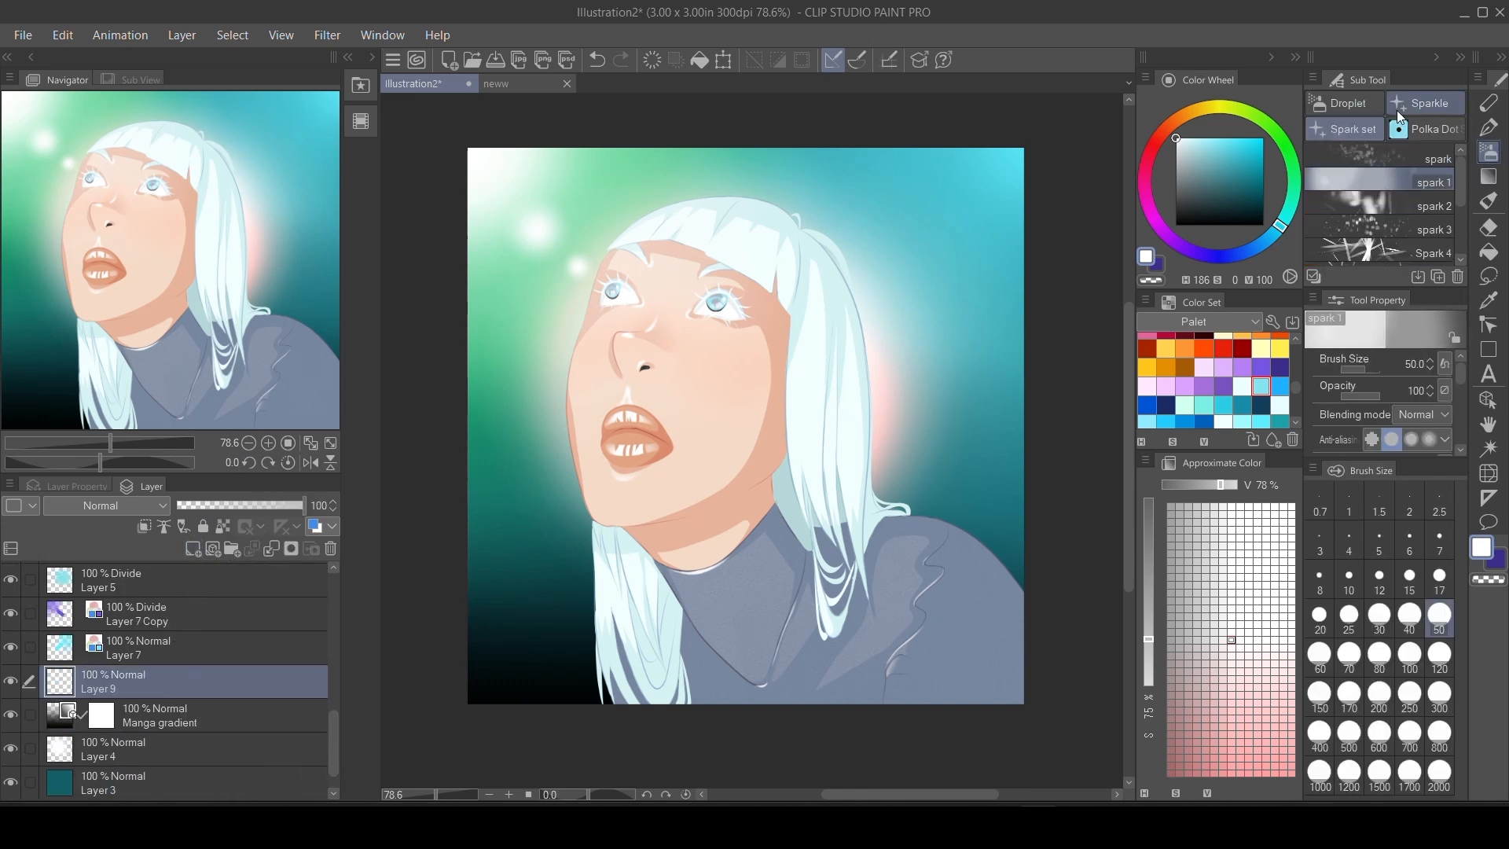
{"action": "left_click", "coordinate": [1391, 159]}
{"action": "left_click", "coordinate": [1439, 696]}
{"action": "key", "text": "ctrl+z"}
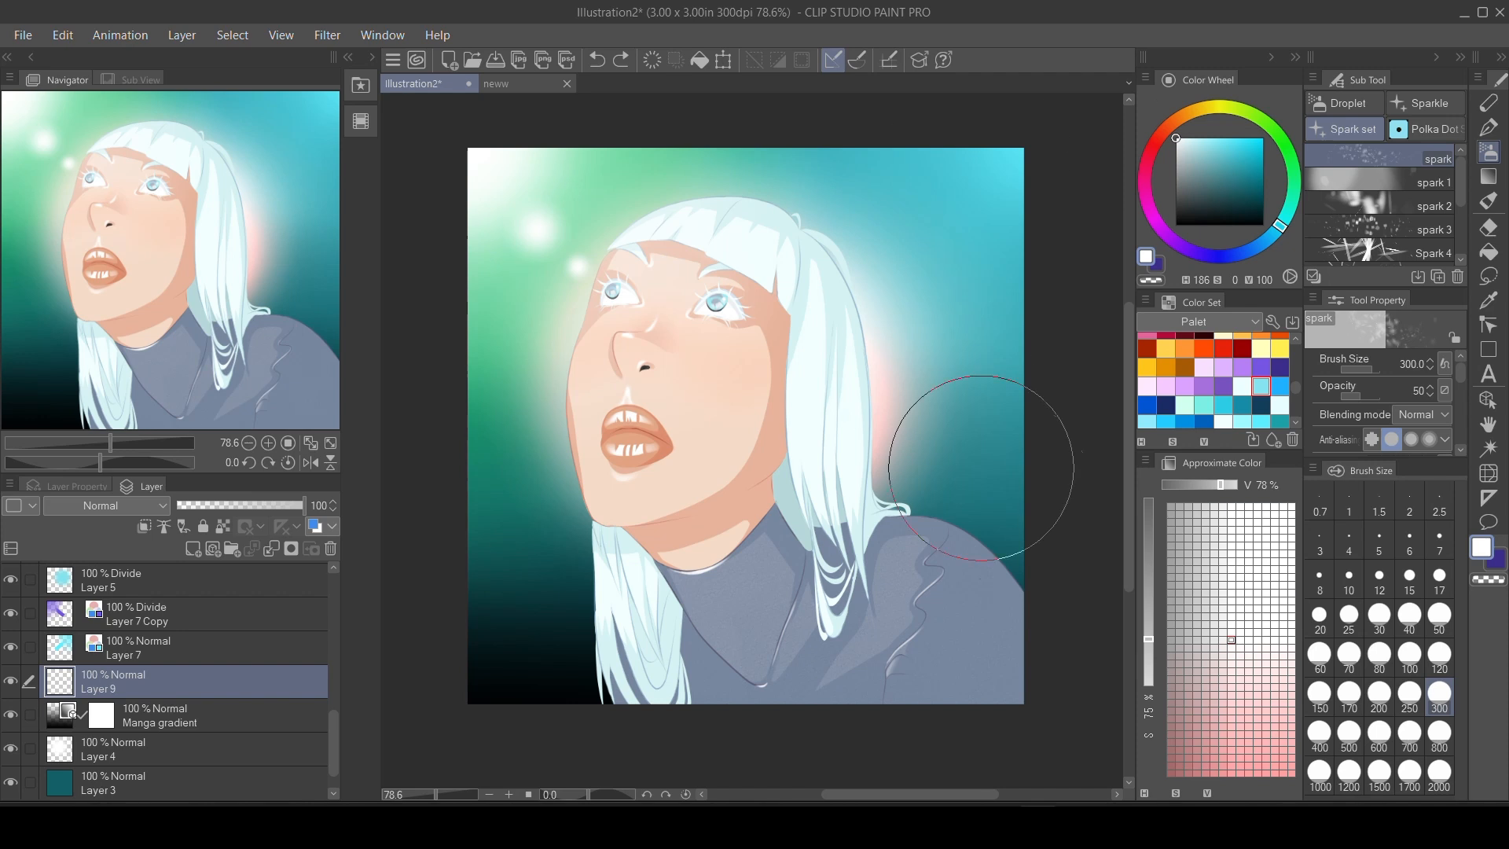
{"action": "left_click_drag", "start_coordinate": [982, 469], "coordinate": [875, 477]}
{"action": "left_click_drag", "start_coordinate": [465, 589], "coordinate": [562, 515]}
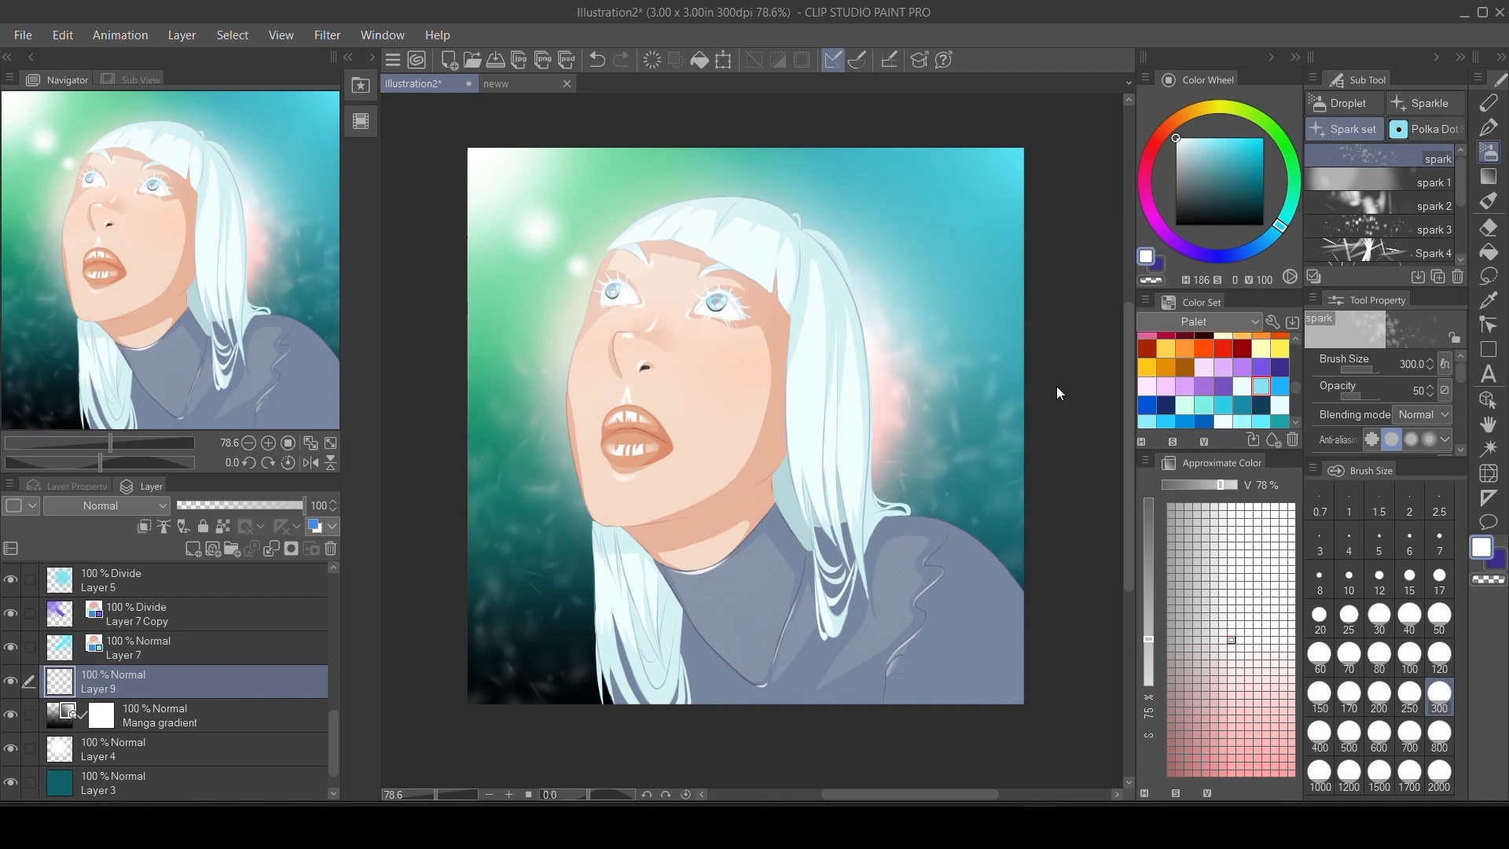
{"action": "left_click_drag", "start_coordinate": [480, 408], "coordinate": [573, 531]}
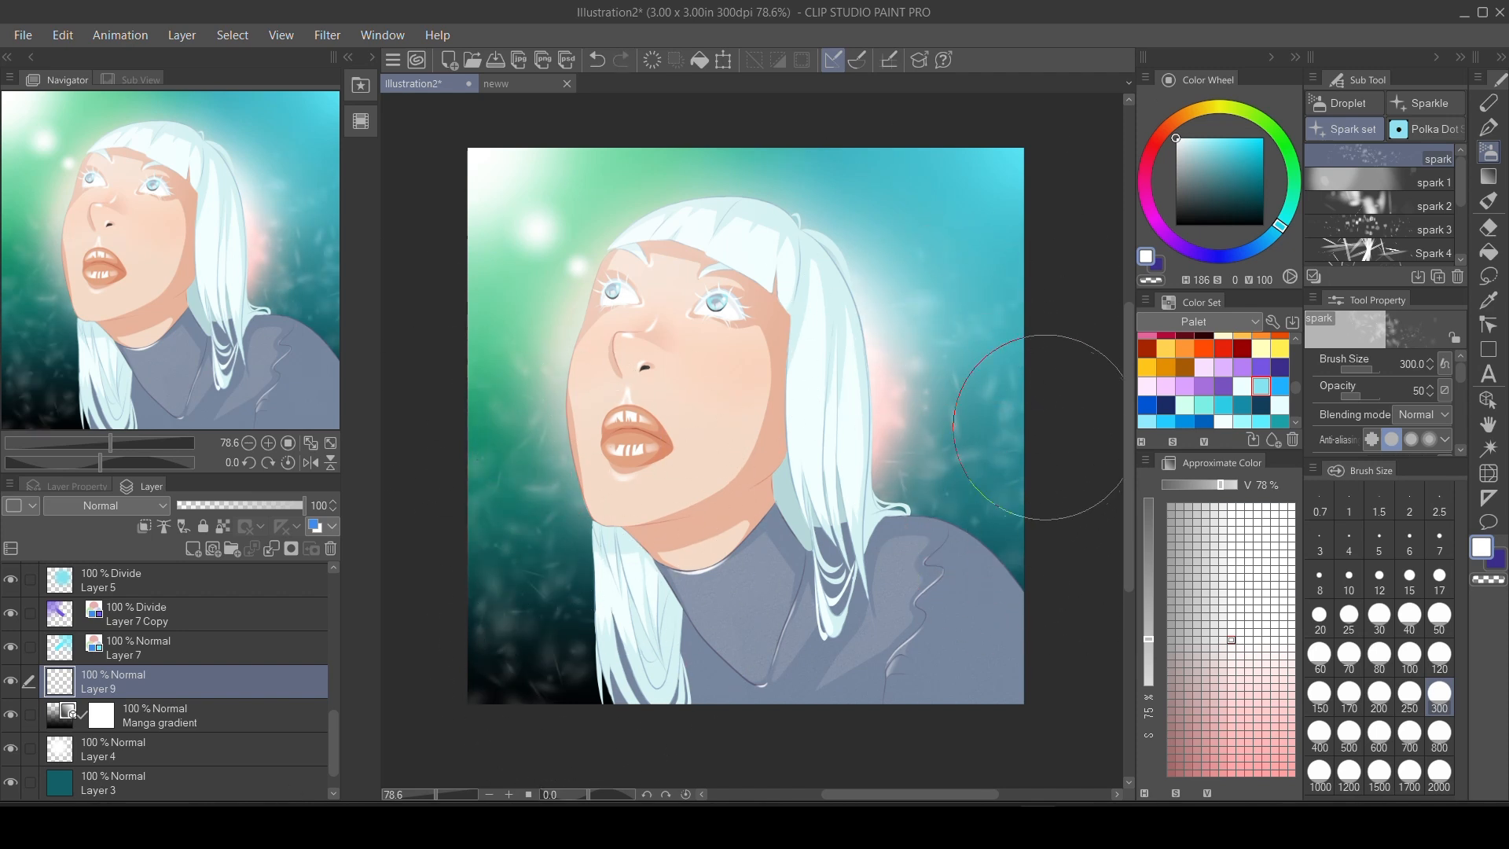
{"action": "mouse_move", "coordinate": [1071, 473]}
{"action": "left_mouse_down"}
{"action": "mouse_move", "coordinate": [897, 344]}
{"action": "mouse_move", "coordinate": [1012, 374]}
{"action": "left_mouse_up"}
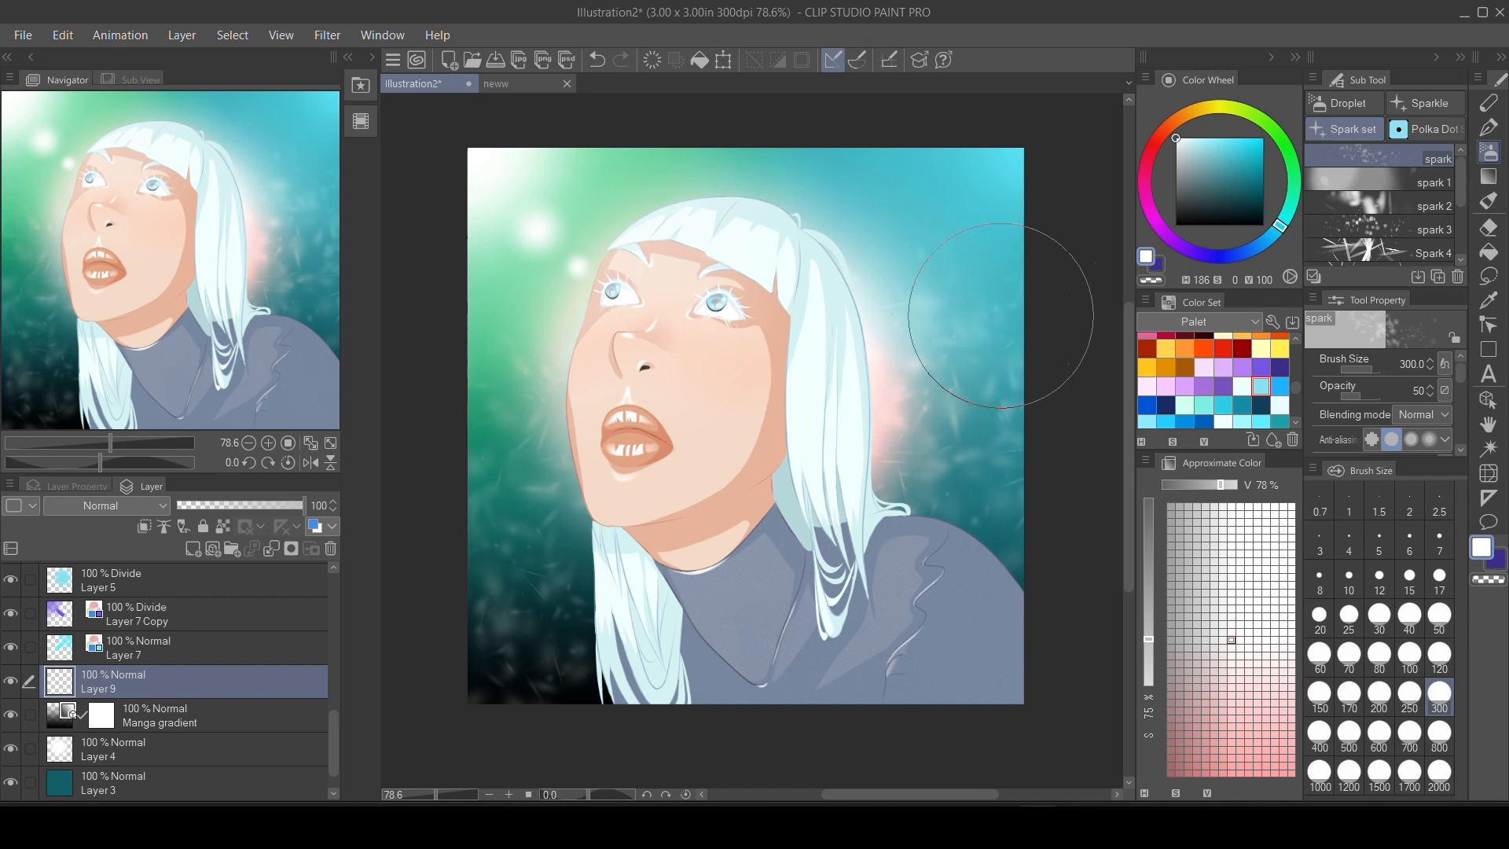
On a new layer above Layer 9, stamp brighter white sparks beside the face and hair using the spark brush at size 100 and opacity 100.
{"action": "left_click_drag", "start_coordinate": [1363, 396], "coordinate": [1419, 377]}
{"action": "left_click", "coordinate": [193, 549]}
{"action": "left_click", "coordinate": [1409, 654]}
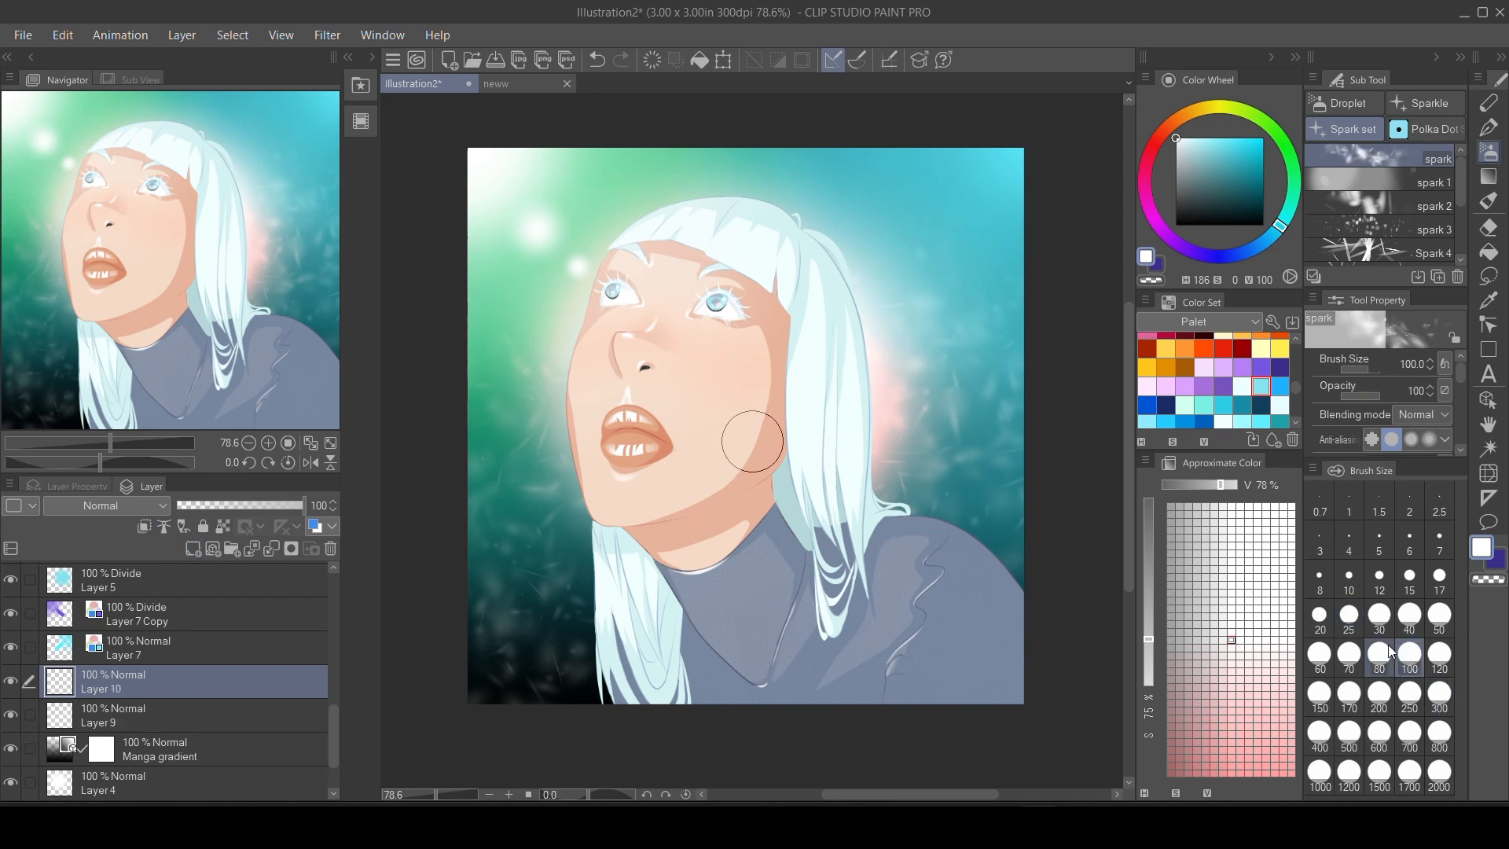
{"action": "left_click", "coordinate": [530, 448]}
{"action": "left_click", "coordinate": [523, 591]}
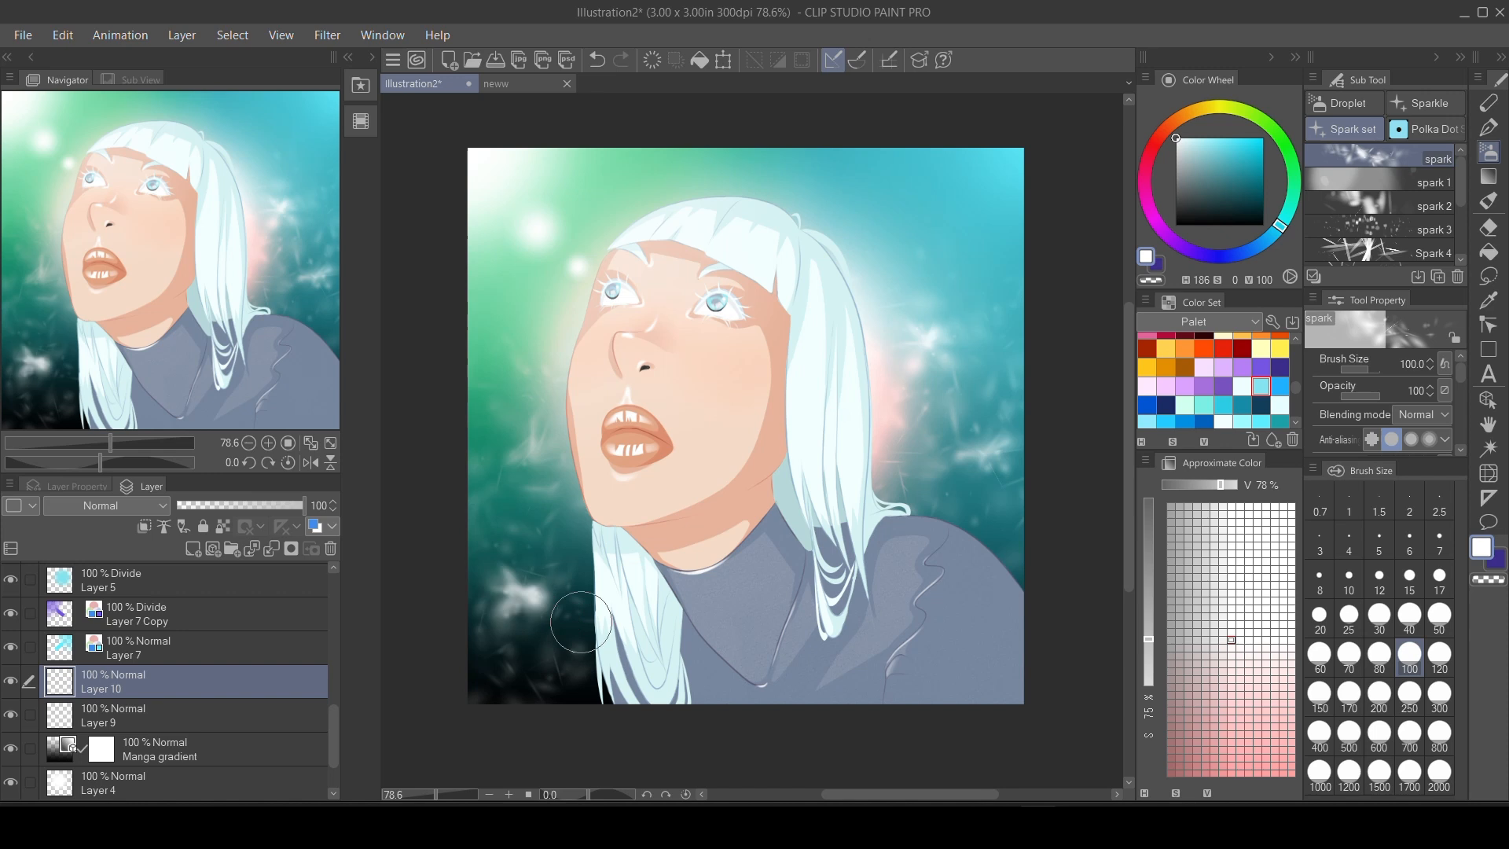
{"action": "key", "text": "ctrl+z"}
{"action": "left_click", "coordinate": [532, 576]}
{"action": "left_click", "coordinate": [869, 229]}
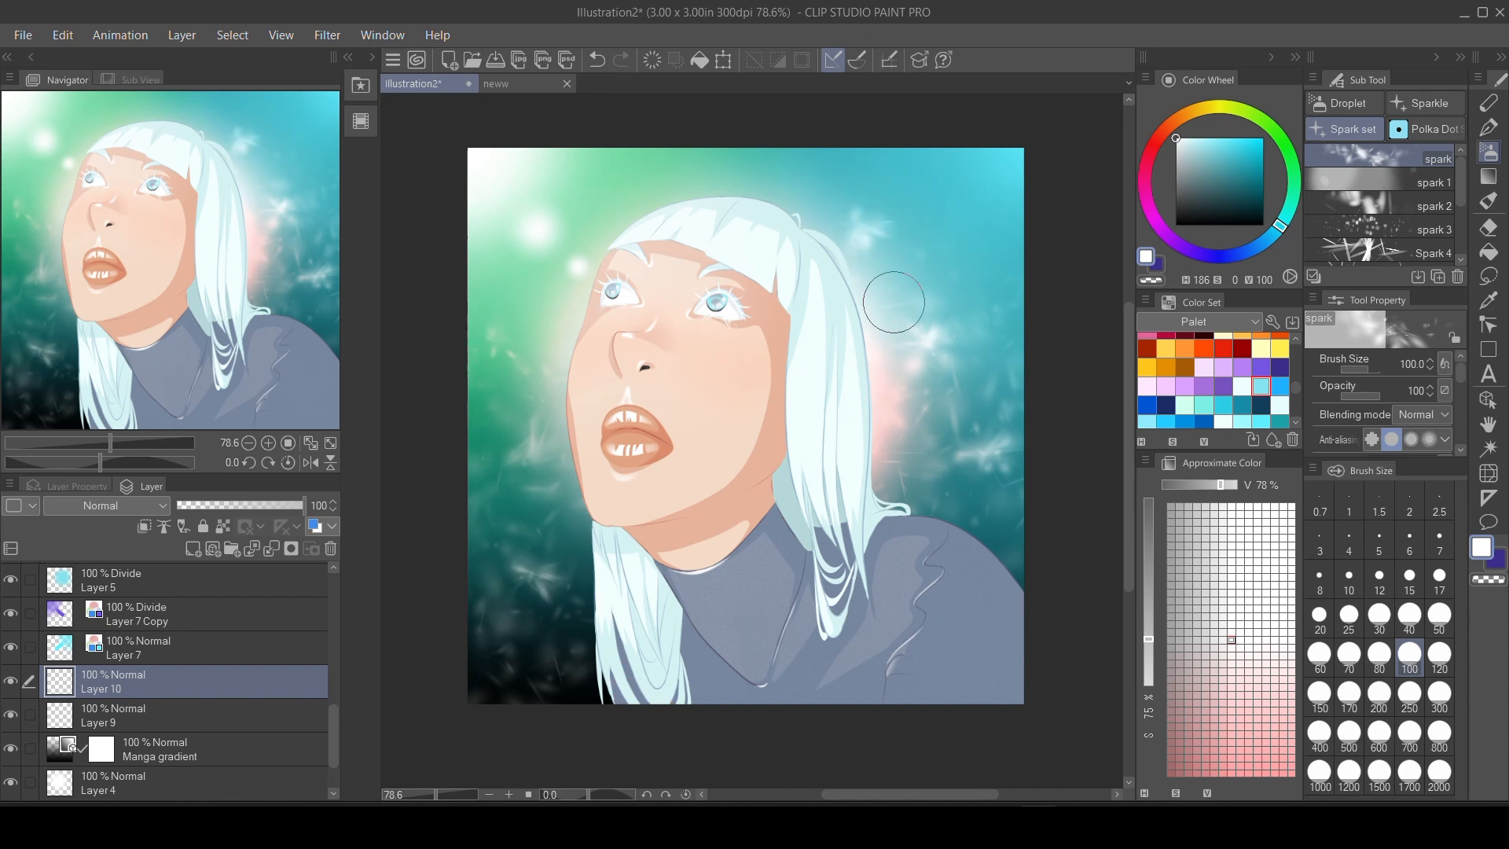
{"action": "key", "text": "ctrl+z"}
{"action": "left_click", "coordinate": [854, 243]}
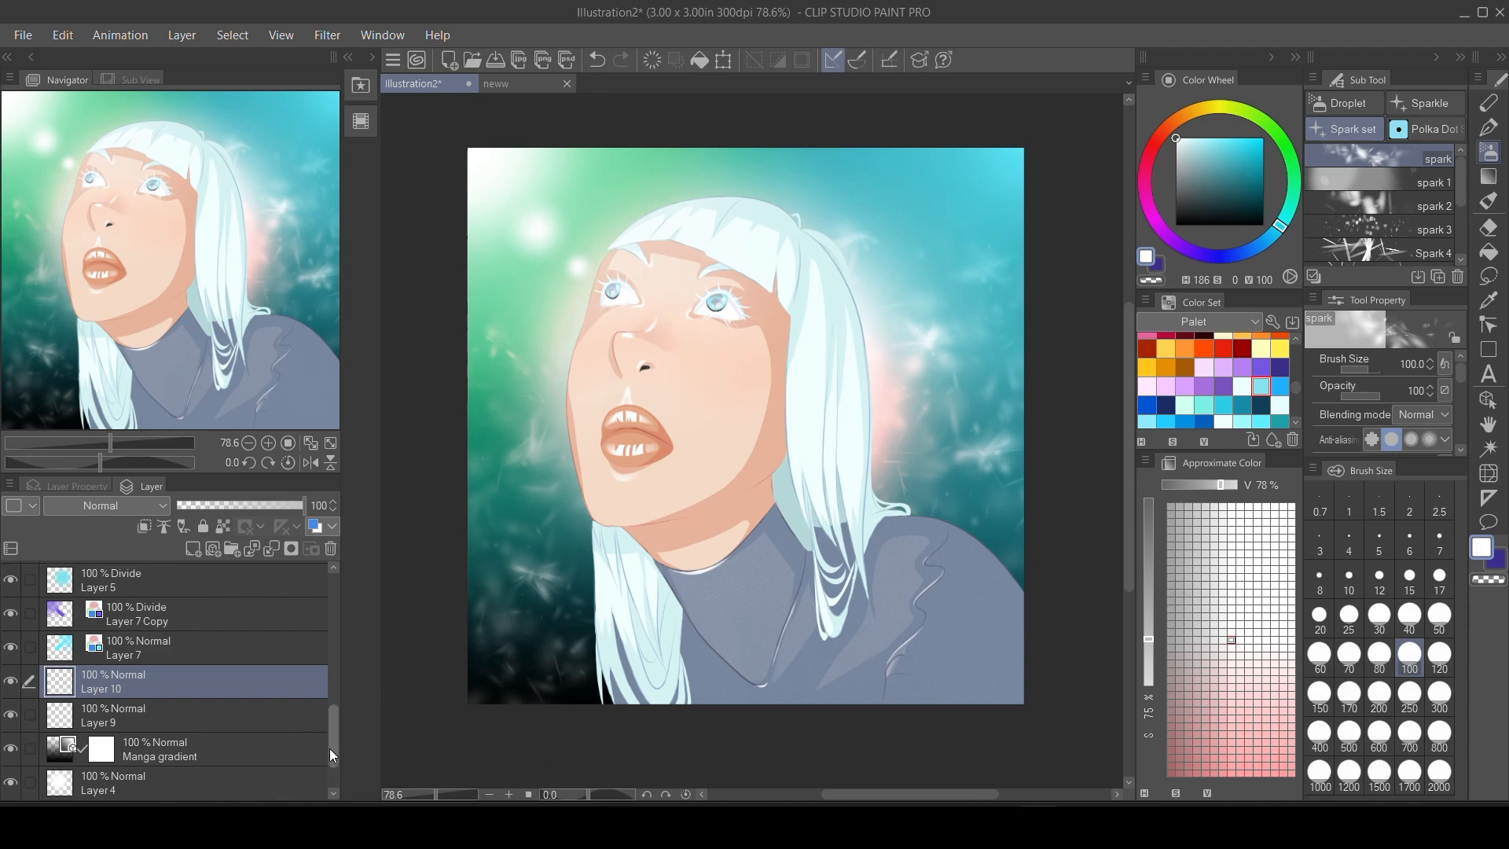
Add a Manga gradient above Layer 8, drawn upward from below the canvas to shade the figure's lower edge.
{"action": "left_click_drag", "start_coordinate": [330, 755], "coordinate": [332, 625]}
{"action": "left_click", "coordinate": [217, 585]}
{"action": "left_click", "coordinate": [1490, 179]}
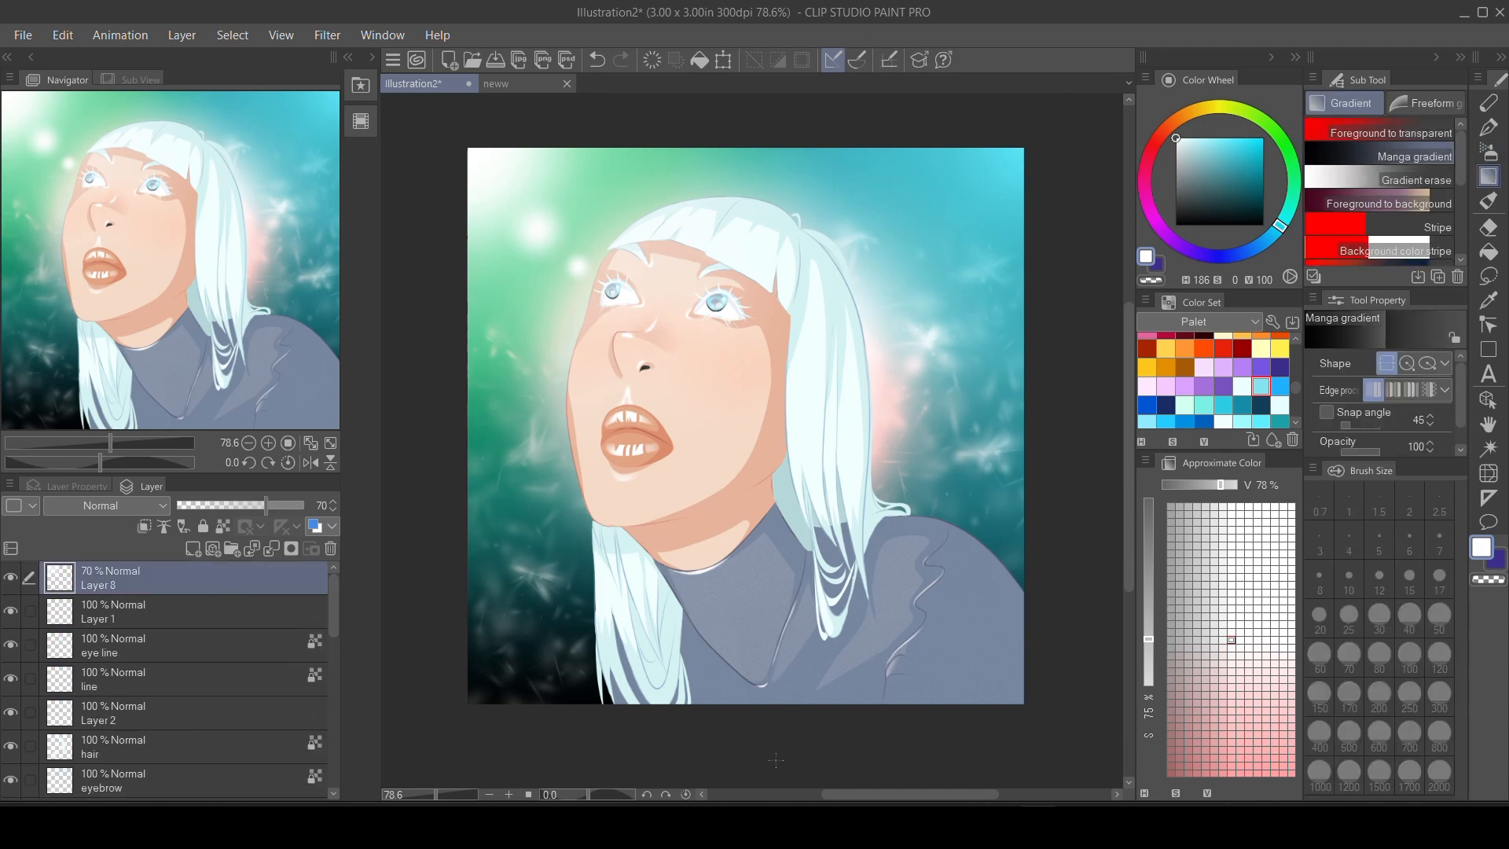
{"action": "left_click_drag", "start_coordinate": [776, 759], "coordinate": [775, 650]}
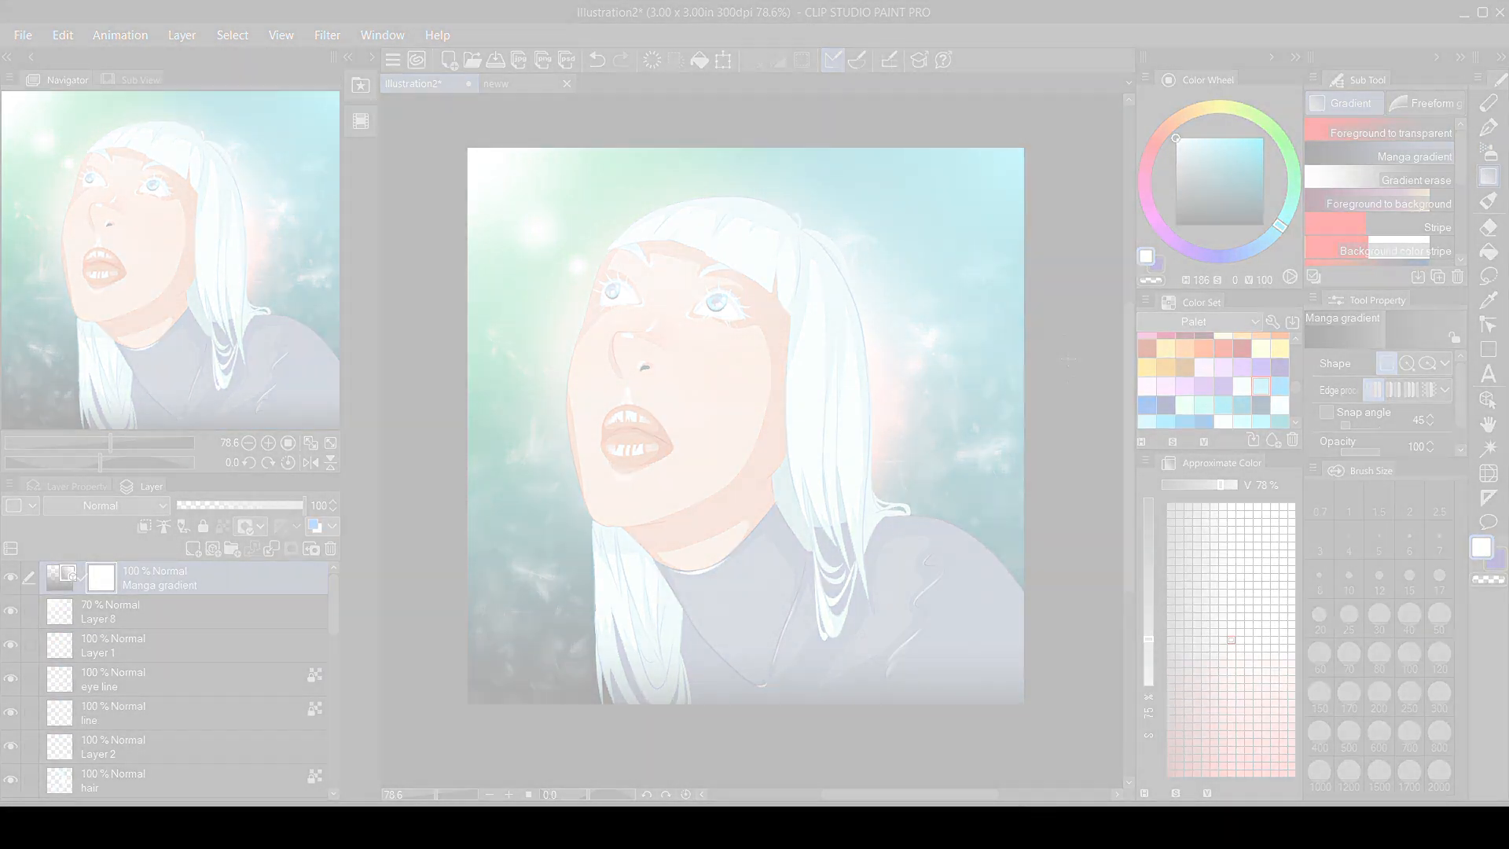